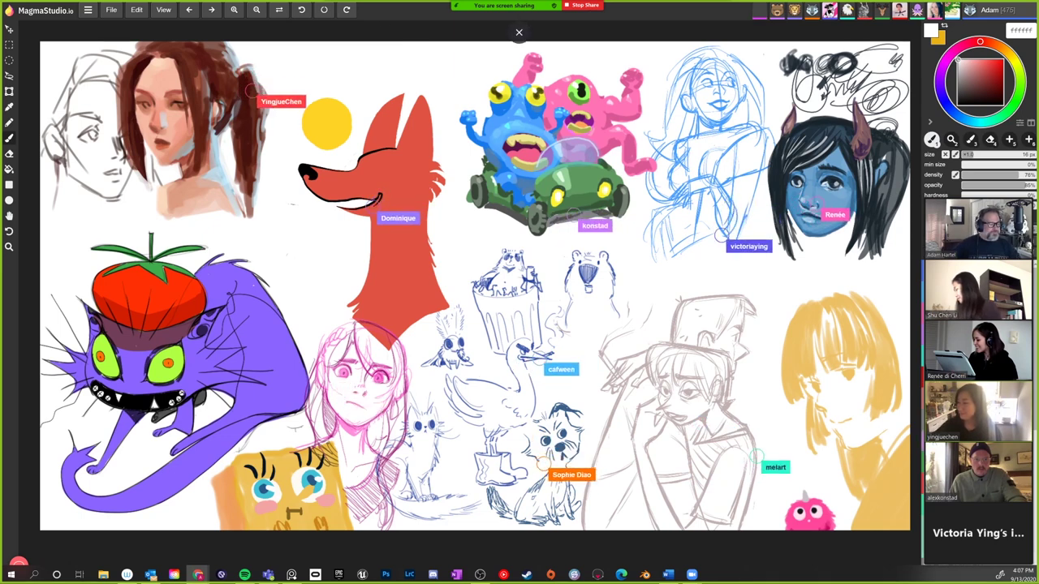
mouse_move(503, 30)
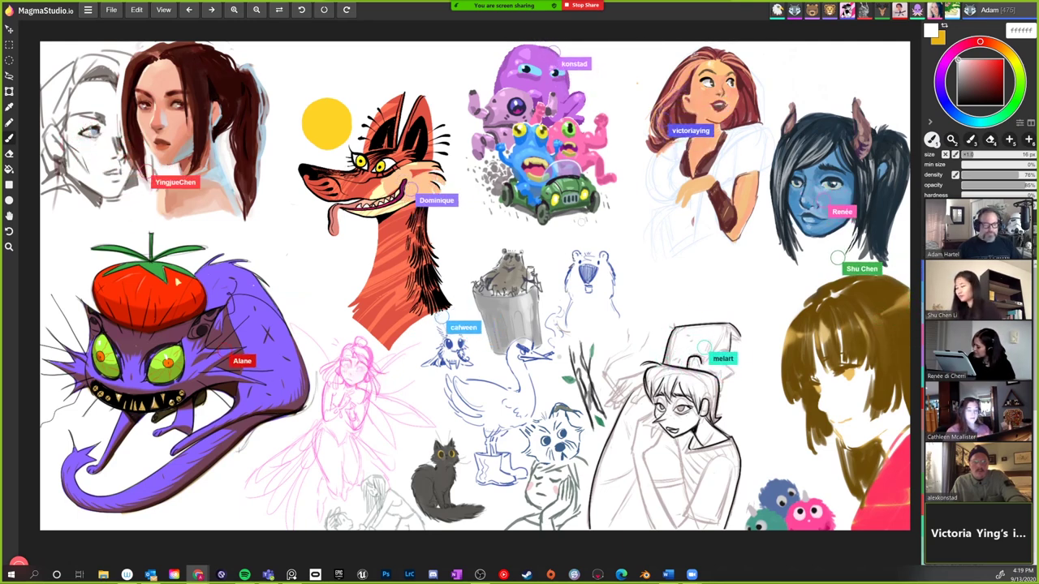
scroll(471, 285, up, 1)
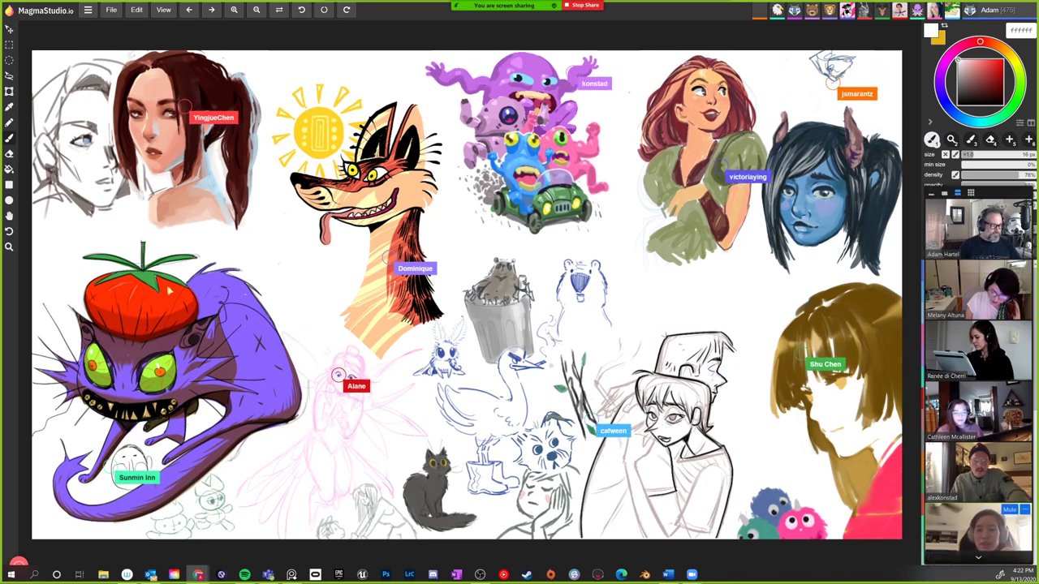
scroll(978, 382, down, 1)
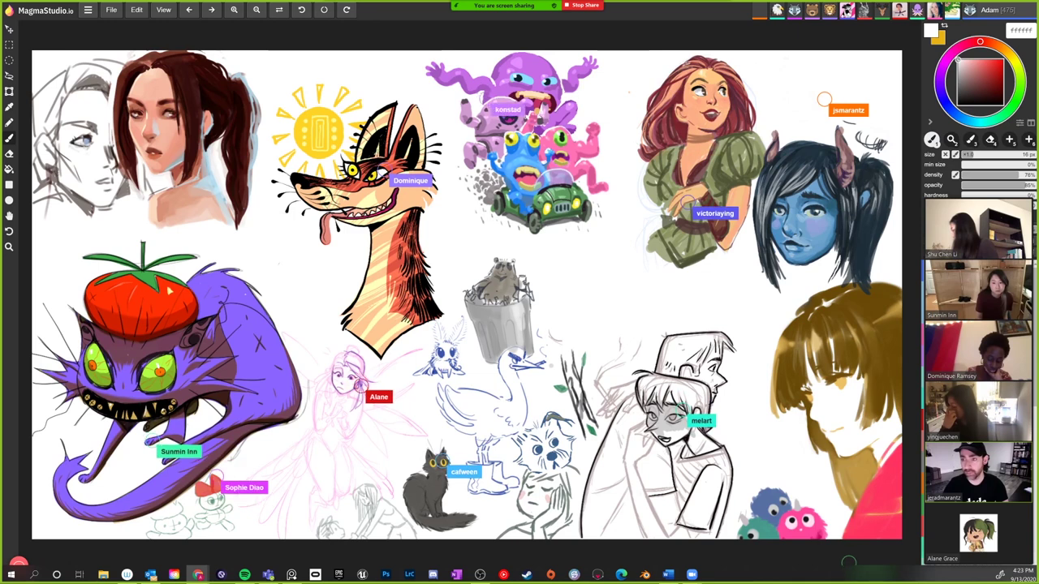
mouse_move(916, 213)
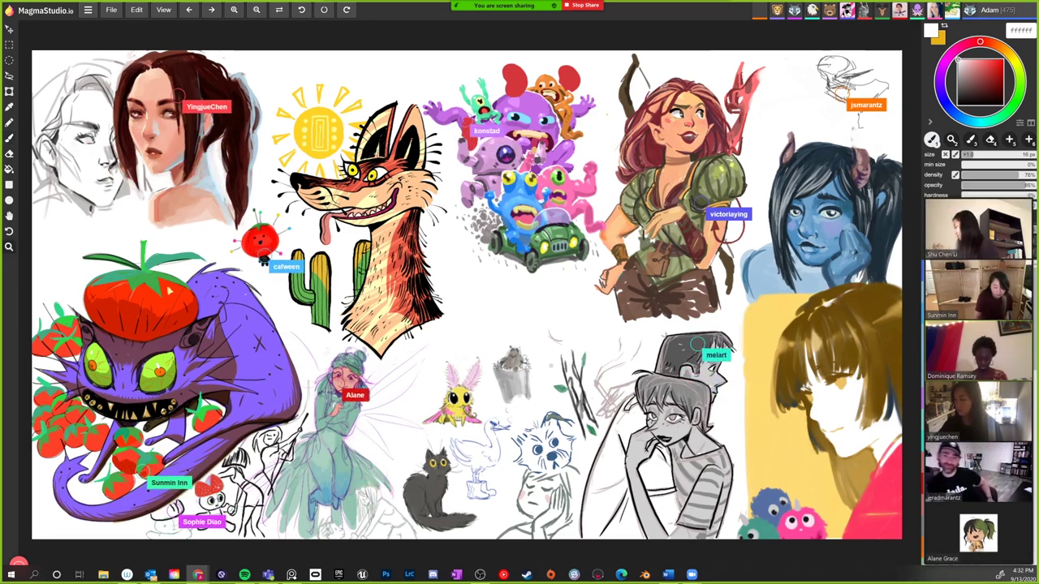
- Examine the red-haired woman in green, the blue horned portrait and the grey seated couple on the shared canvas up close
scroll(840, 240, up, 5)
scroll(469, 300, right, 5)
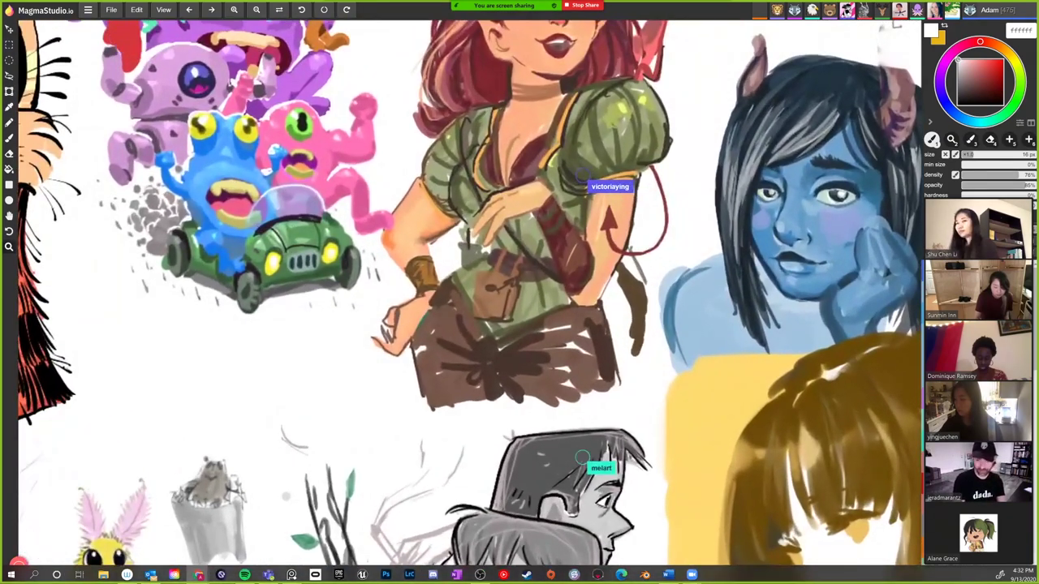
scroll(469, 300, left, 3)
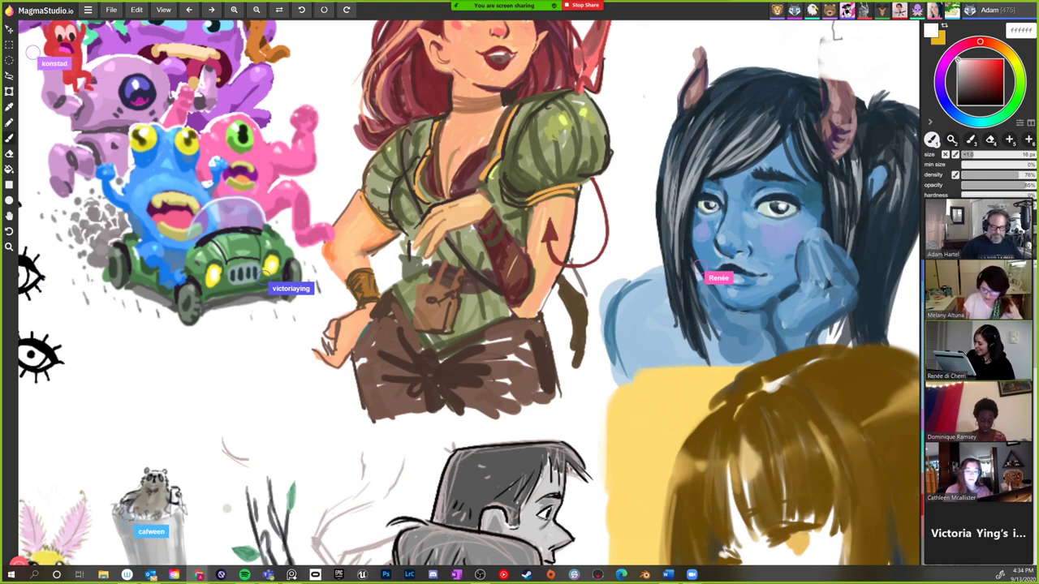
scroll(469, 293, down, 5)
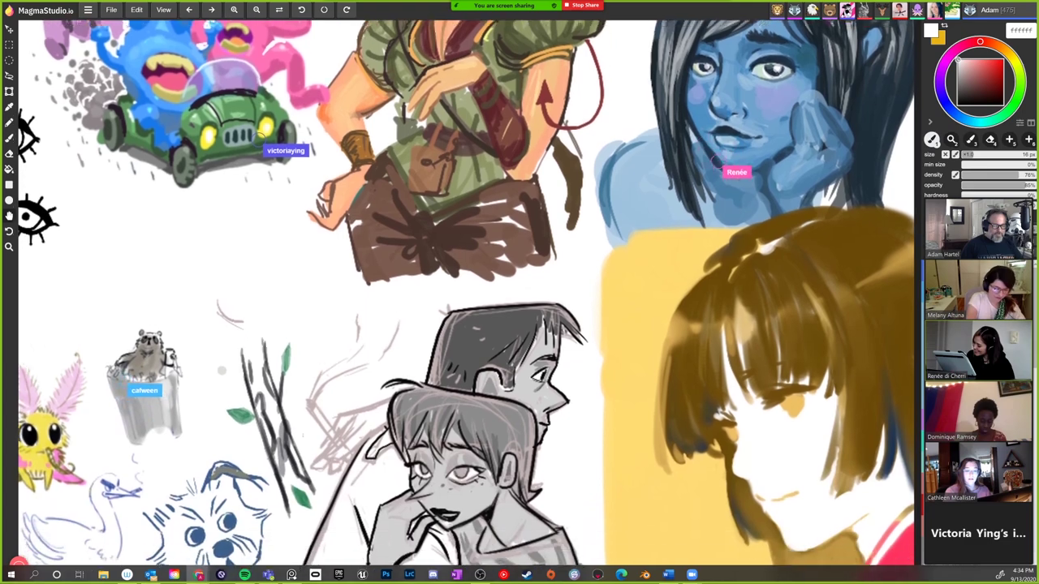
scroll(470, 293, down, 3)
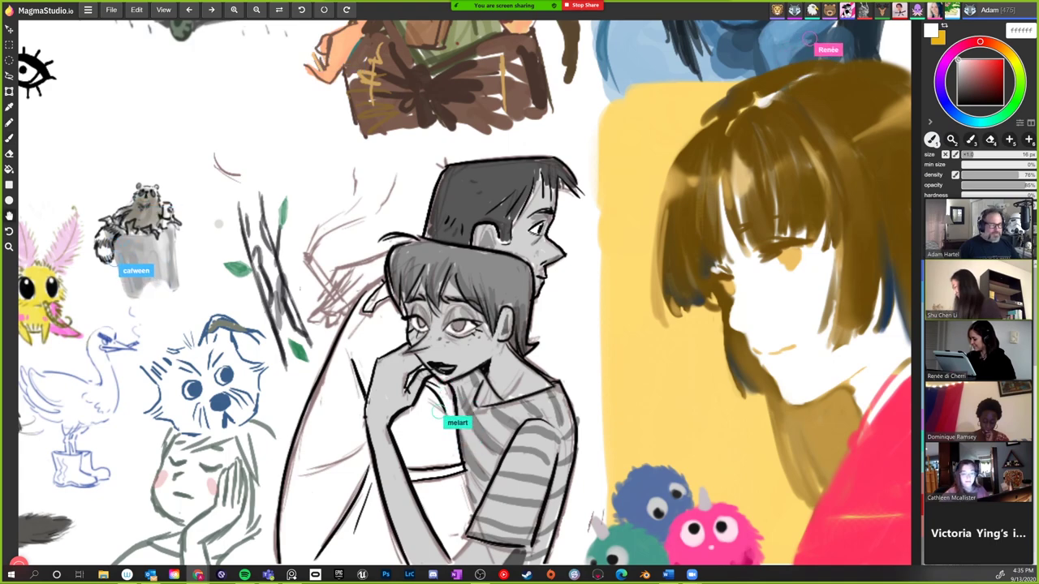
- Examine the raccoon, moth, goose, dog and black cat drawings, and the blue-haired winged fairy beside them
scroll(467, 292, up, 2)
scroll(467, 292, left, 5)
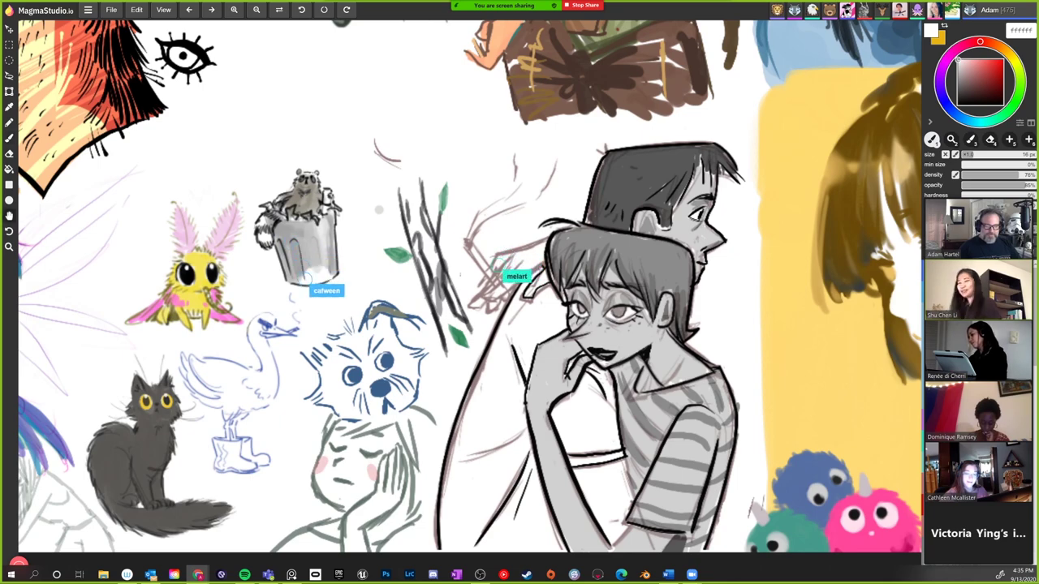
scroll(469, 289, left, 3)
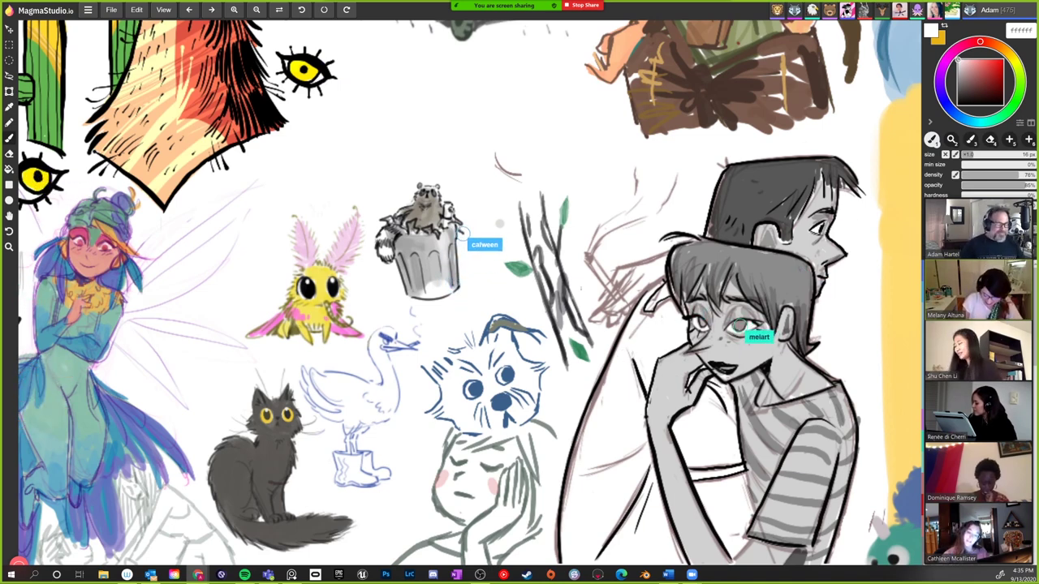
scroll(470, 293, left, 2)
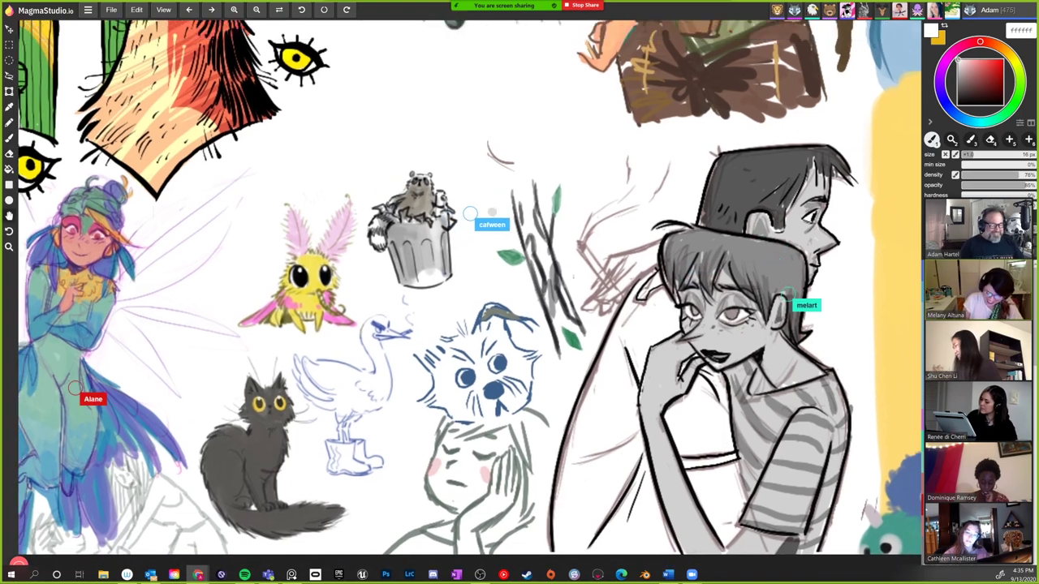
scroll(470, 293, left, 2)
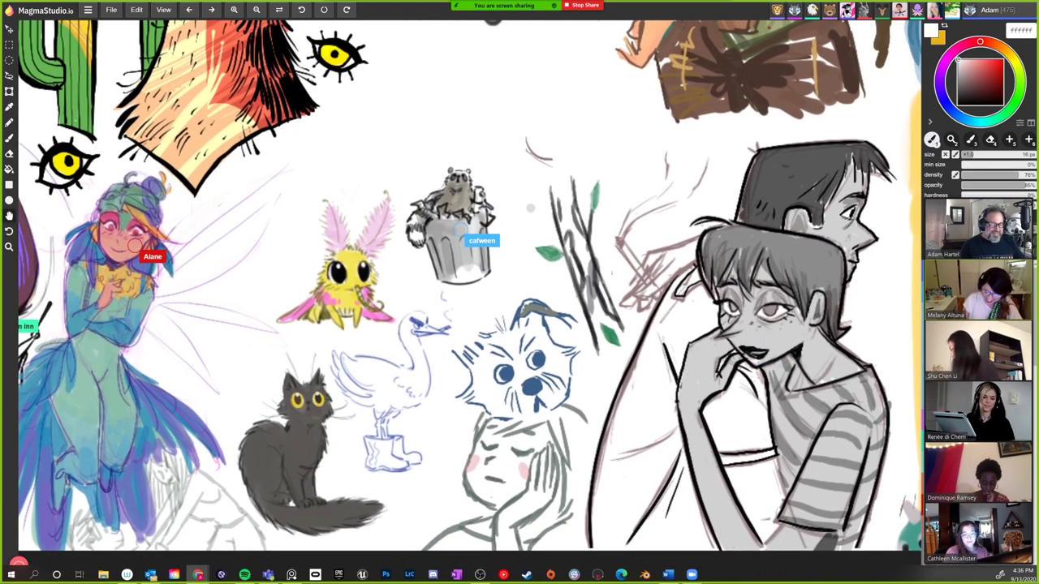
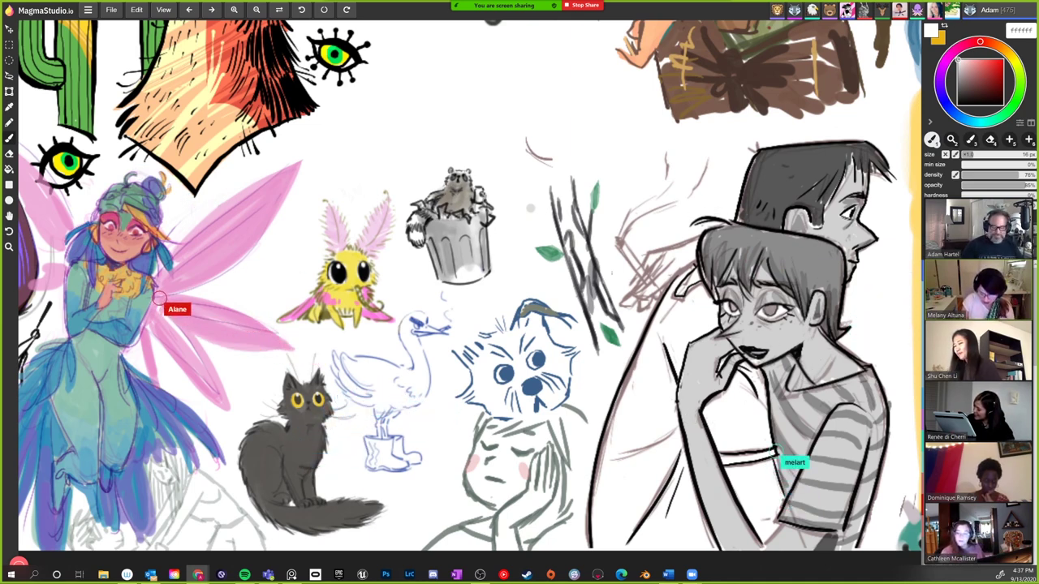
scroll(469, 284, left, 2)
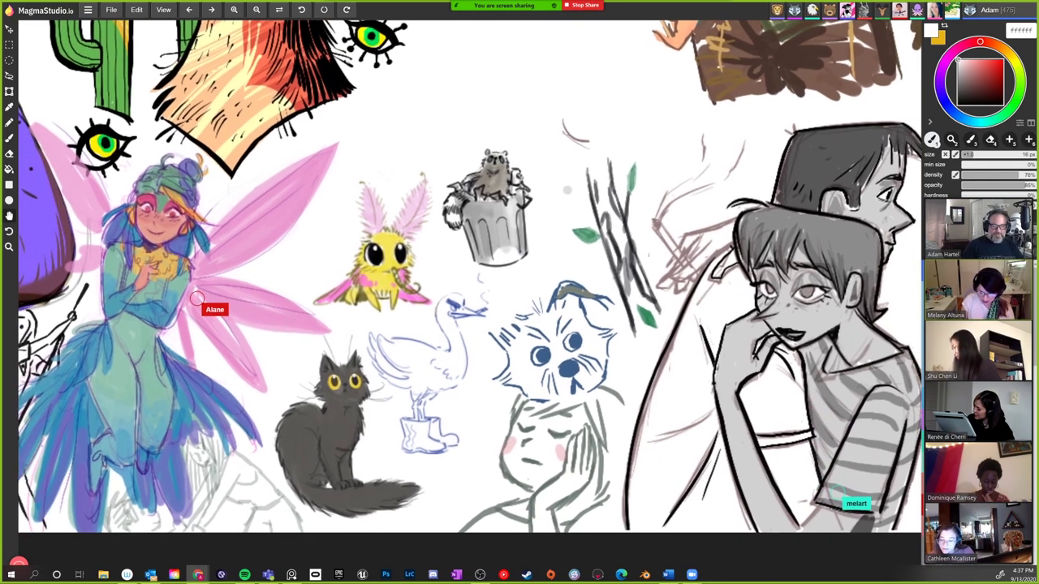
scroll(470, 277, left, 4)
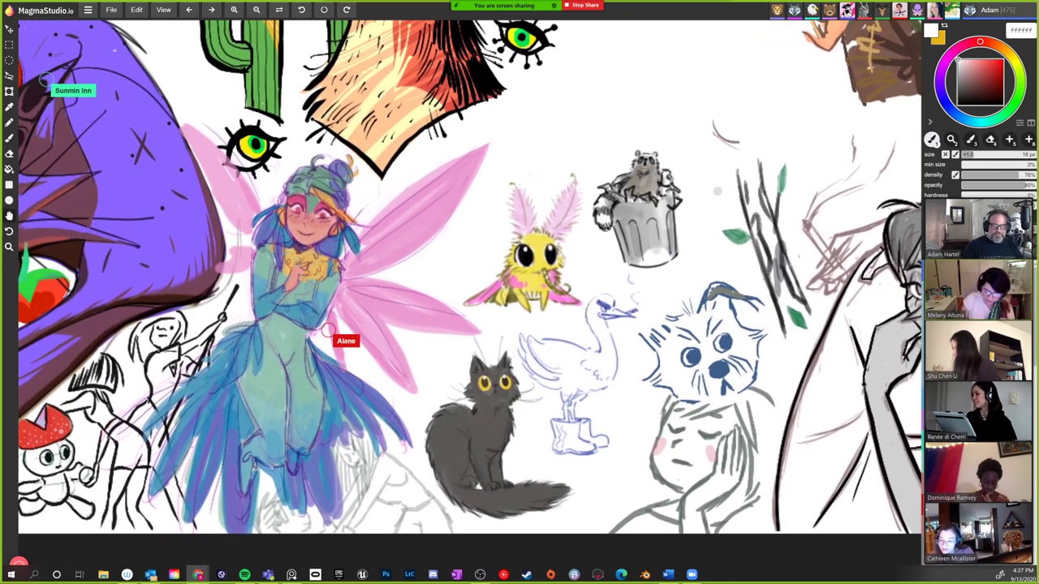
scroll(469, 277, left, 1)
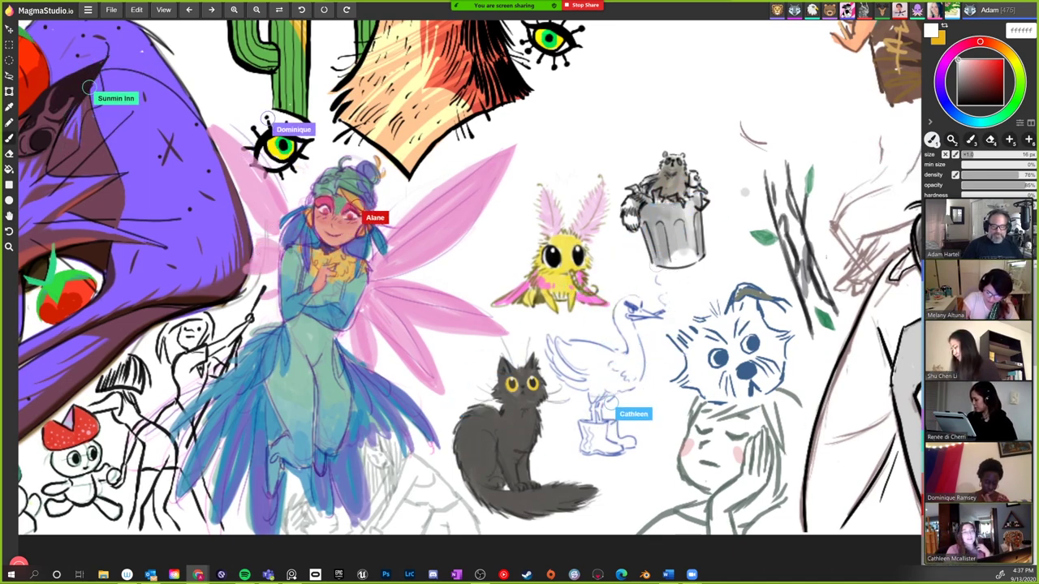
scroll(469, 277, down, 1)
scroll(469, 277, right, 1)
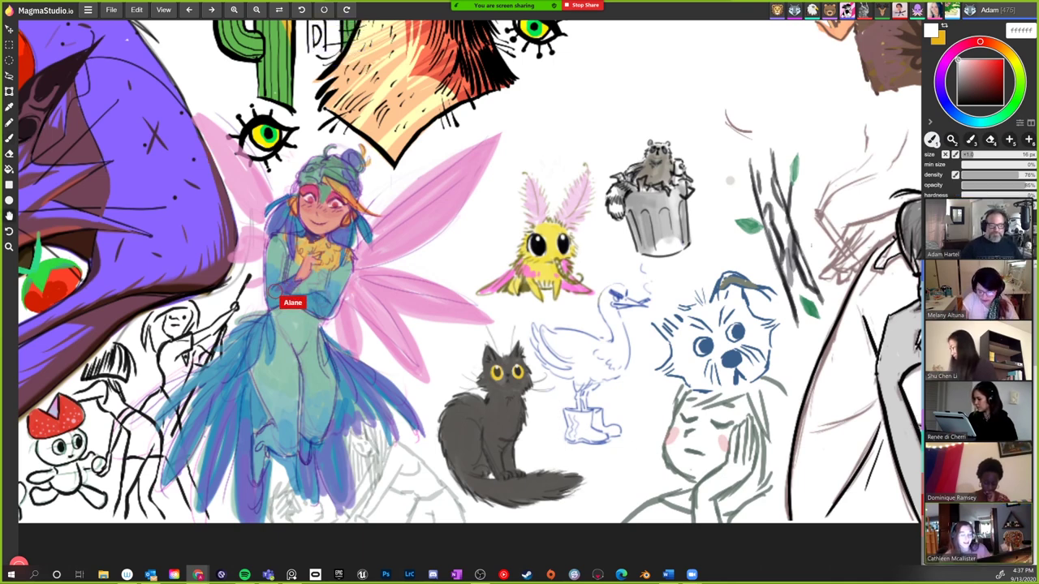
scroll(470, 272, left, 3)
scroll(469, 272, up, 1)
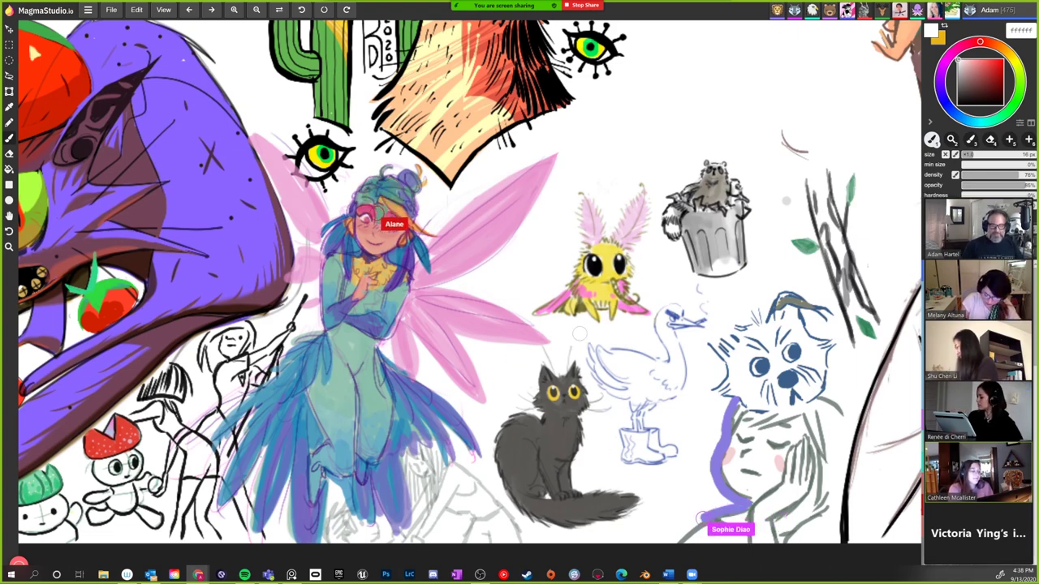
- Examine the purple cat creature with the tomato hat, including its tongue, surrounding tomatoes and the small figures beneath it
drag(28, 39, 369, 51)
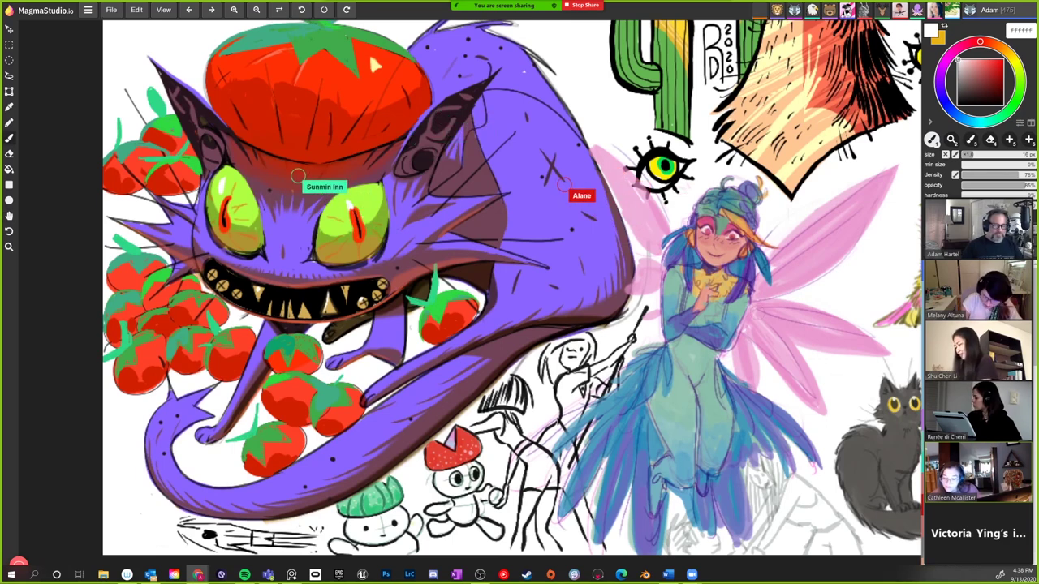
drag(368, 51, 371, 50)
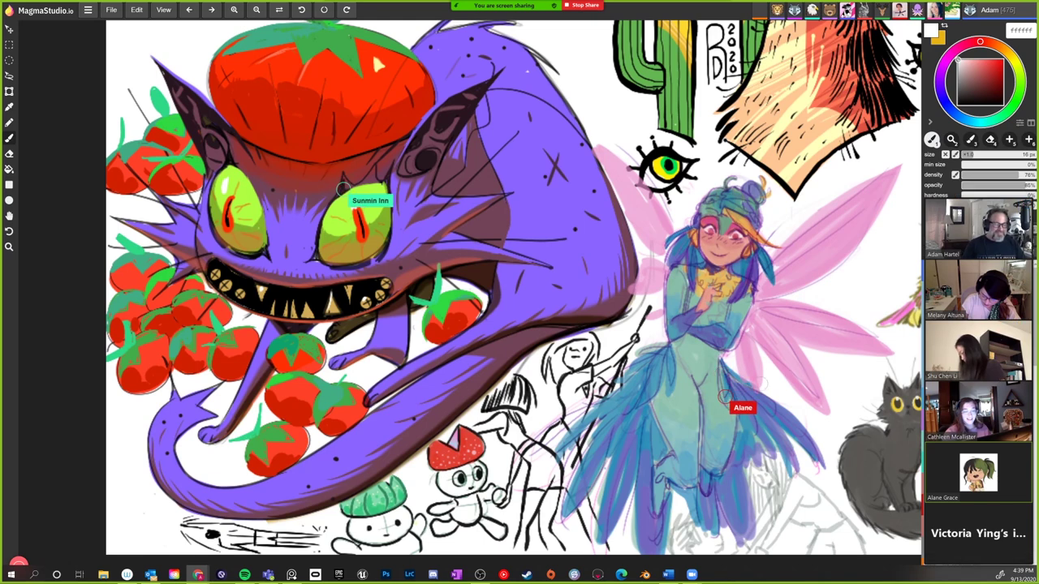
drag(519, 292, 505, 284)
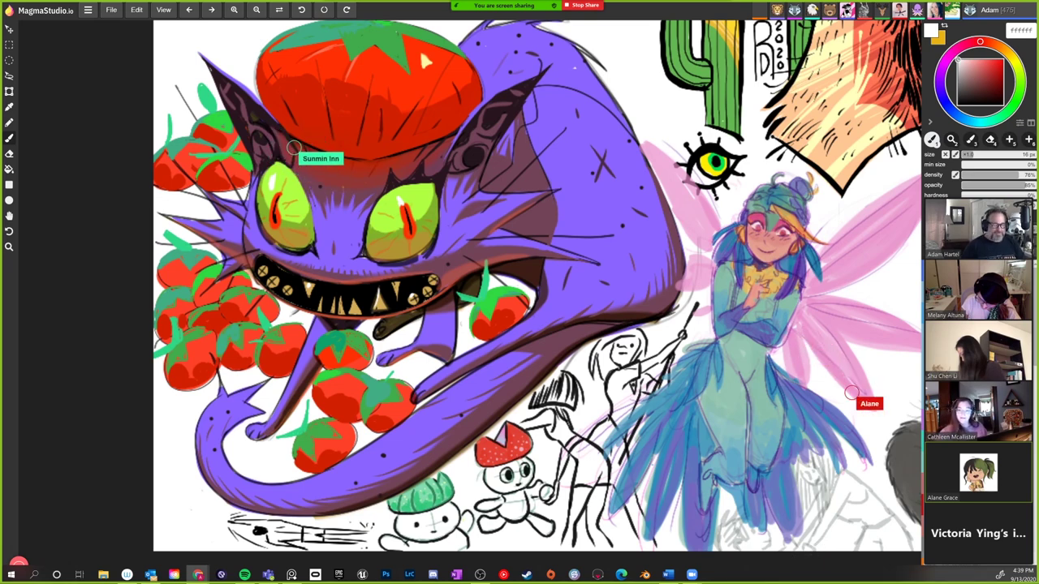
scroll(537, 289, up, 2)
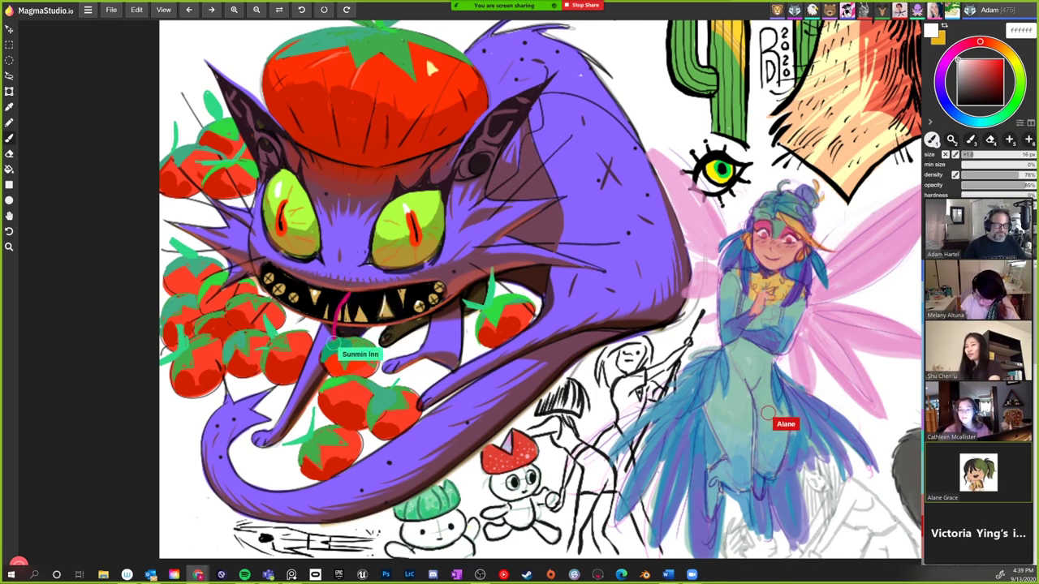
drag(426, 54, 450, 65)
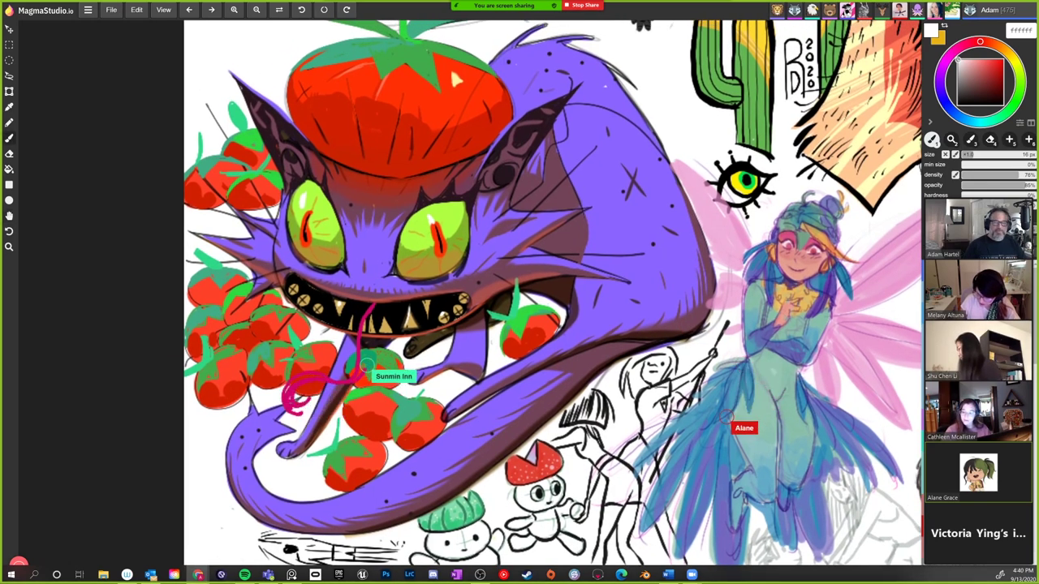
mouse_move(449, 65)
mouse_down()
mouse_move(497, 58)
mouse_move(433, 56)
mouse_up()
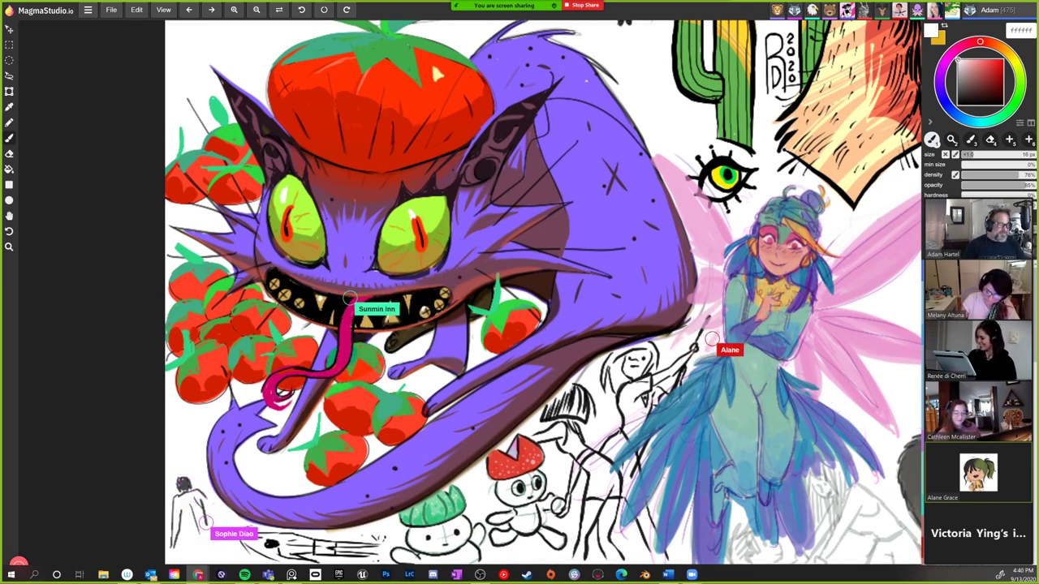
mouse_move(431, 58)
mouse_down()
mouse_move(604, 60)
mouse_move(516, 53)
mouse_up()
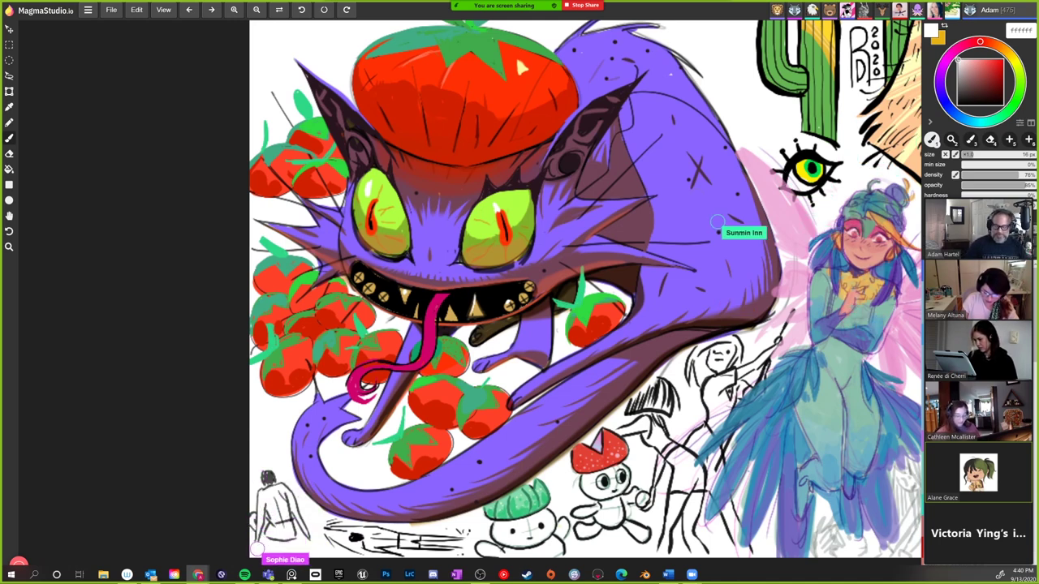
drag(516, 53, 548, 39)
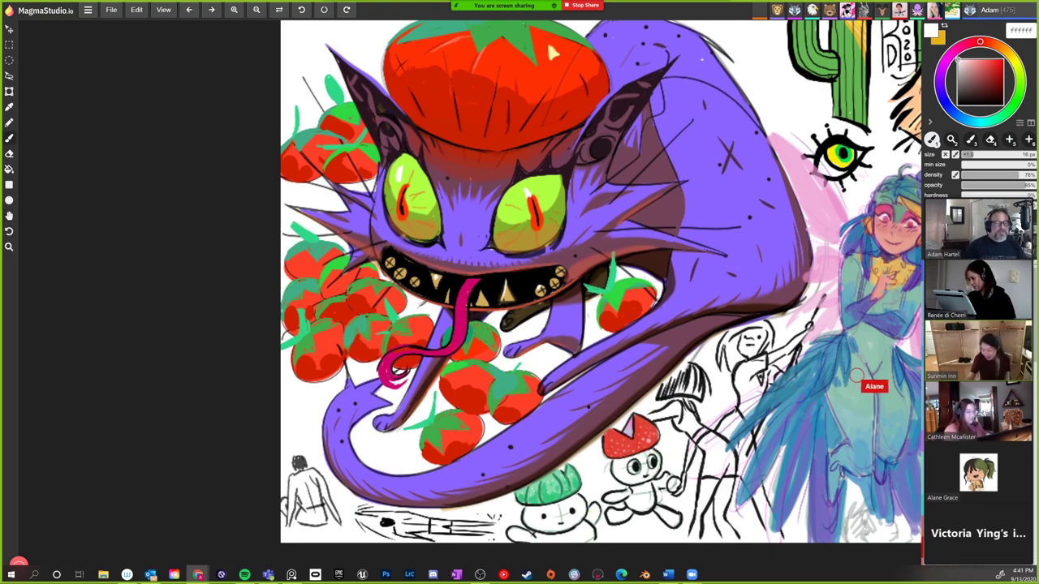
drag(547, 39, 517, 40)
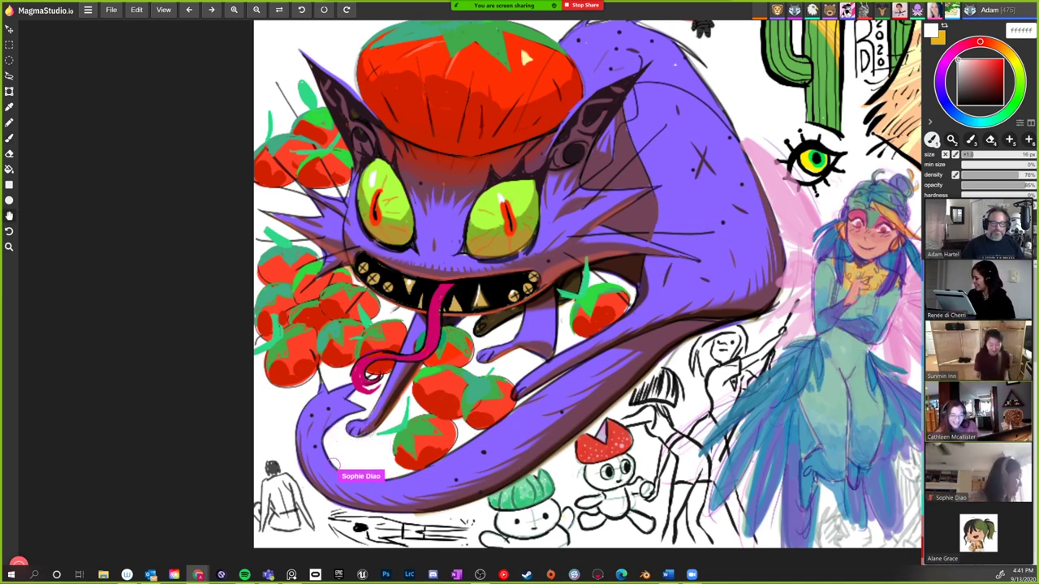
scroll(510, 30, down, 2)
scroll(504, 30, down, 1)
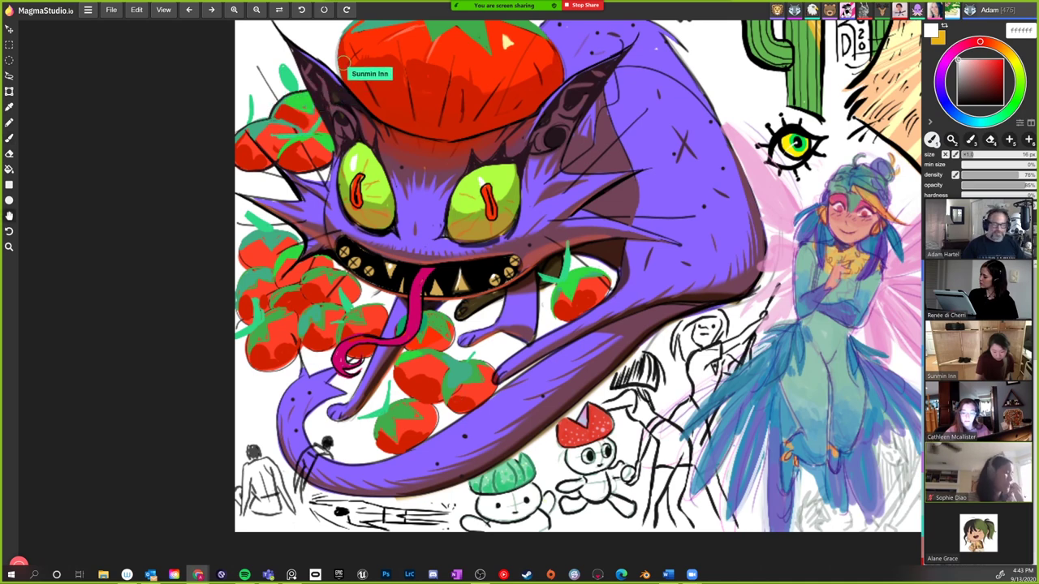
scroll(577, 276, down, 1)
scroll(576, 260, down, 1)
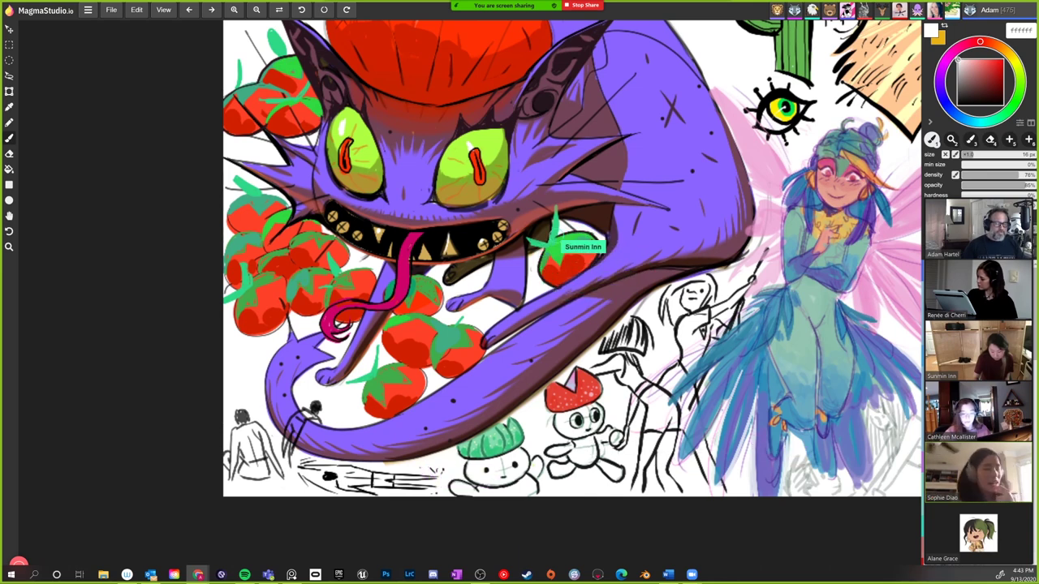
scroll(572, 258, up, 2)
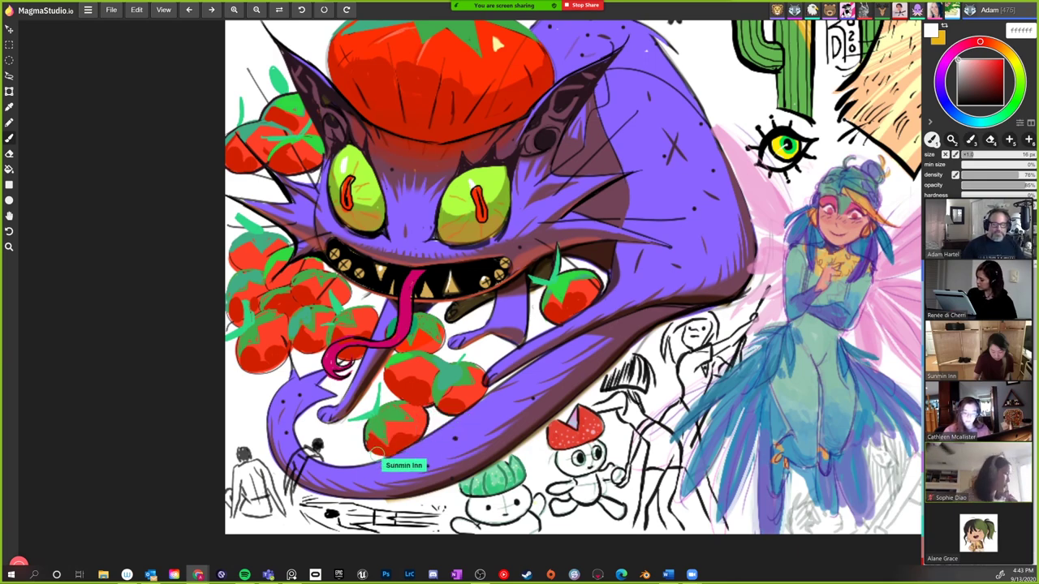
scroll(451, 75, up, 3)
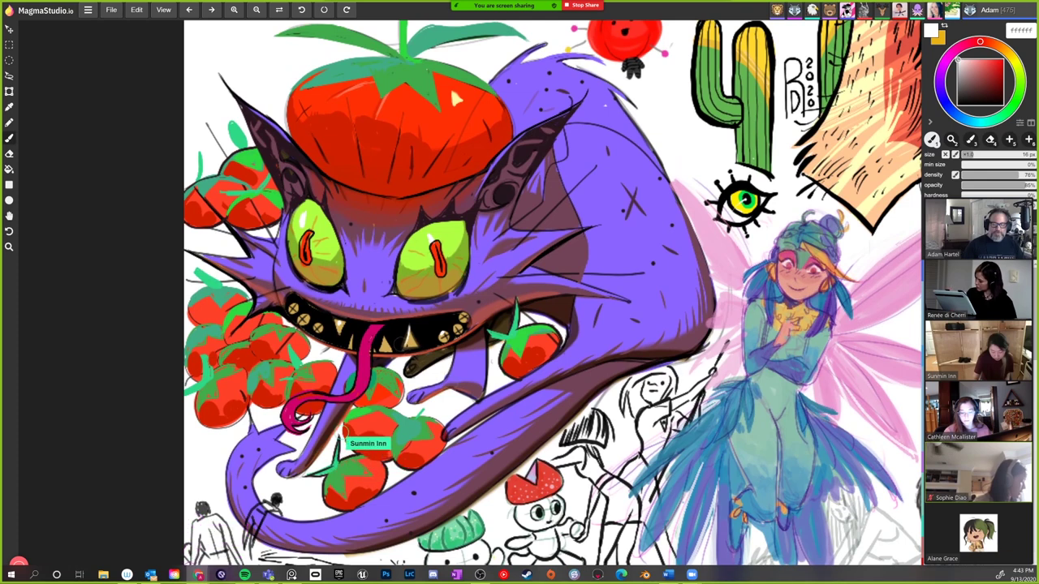
drag(449, 84, 469, 95)
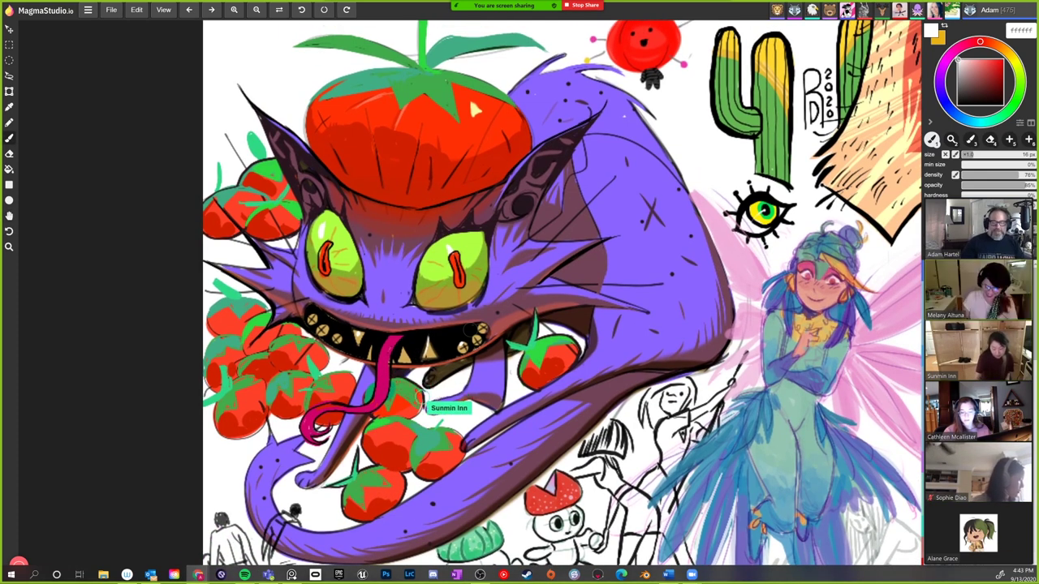
drag(471, 95, 462, 99)
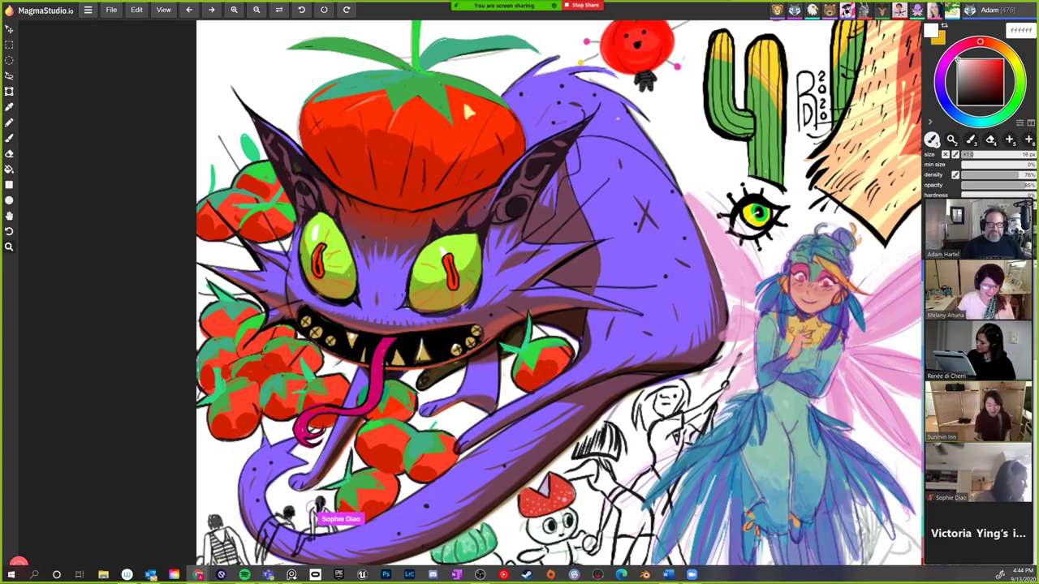
scroll(487, 109, down, 3)
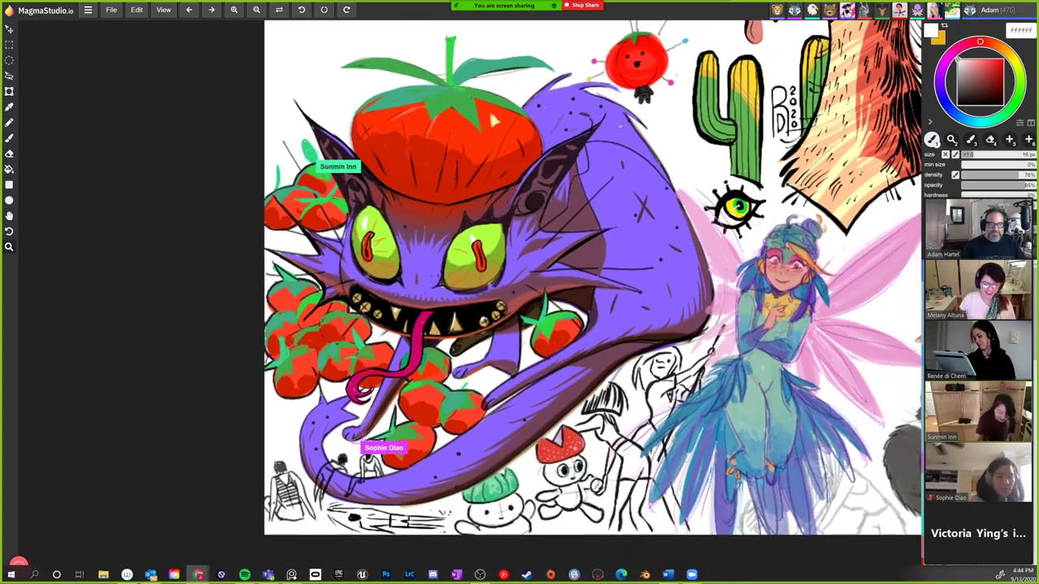
scroll(519, 282, down, 2)
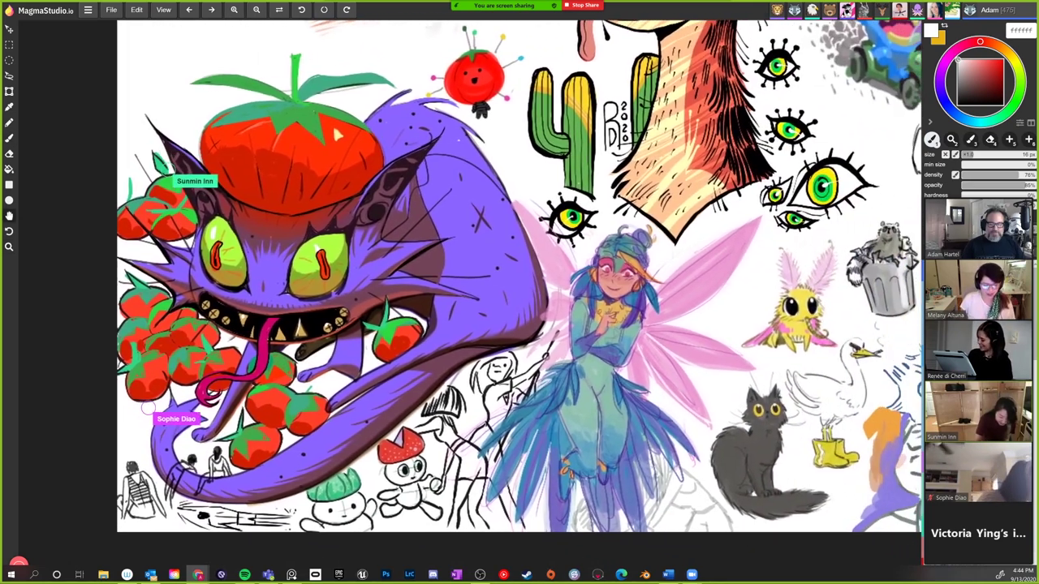
- Examine the area above the purple tomato-hat cat, including the brown-haired ponytail portrait and the grinning fox
scroll(520, 282, up, 2)
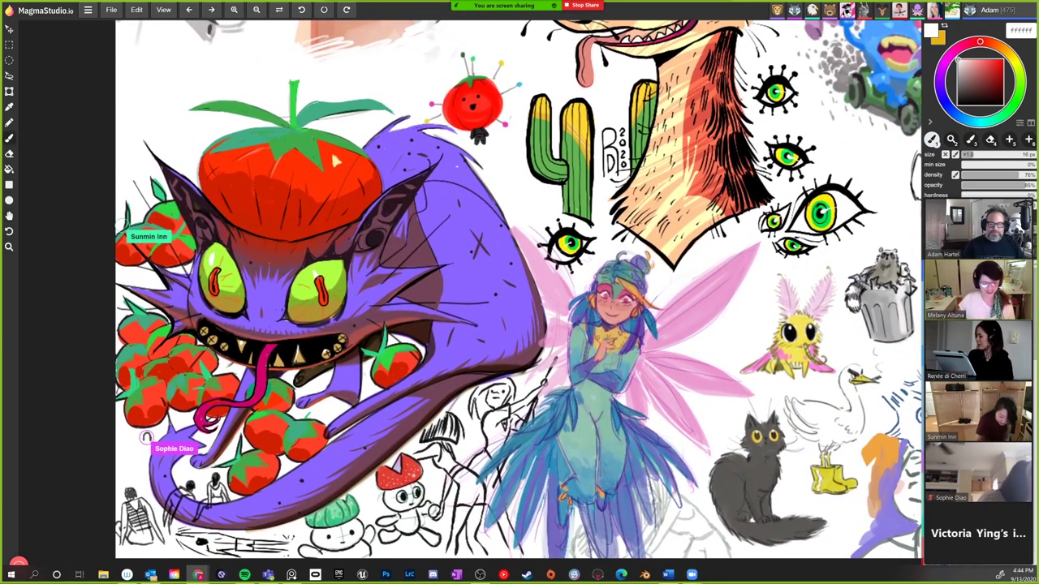
scroll(520, 292, up, 3)
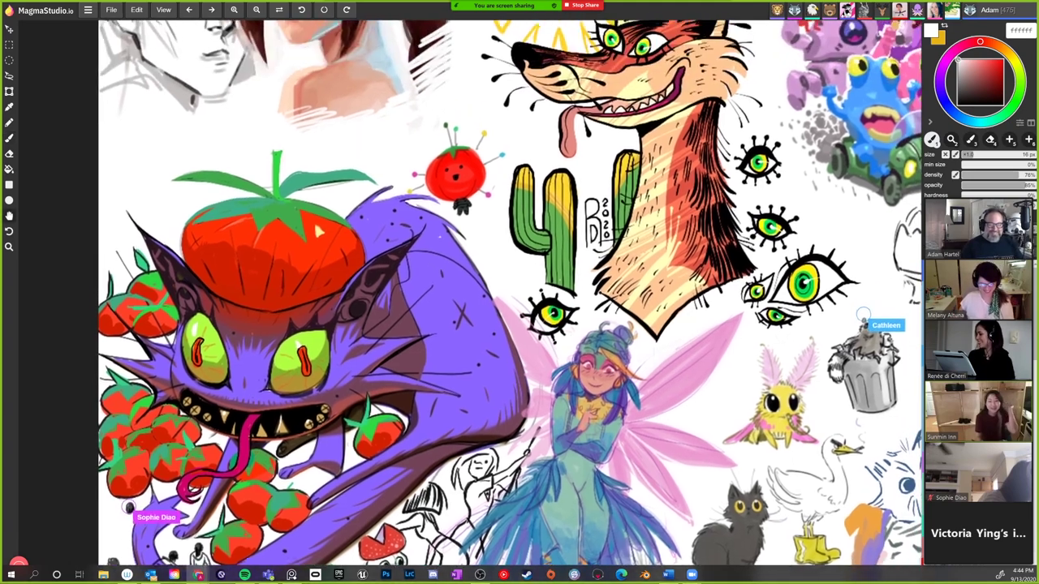
scroll(520, 292, down, 2)
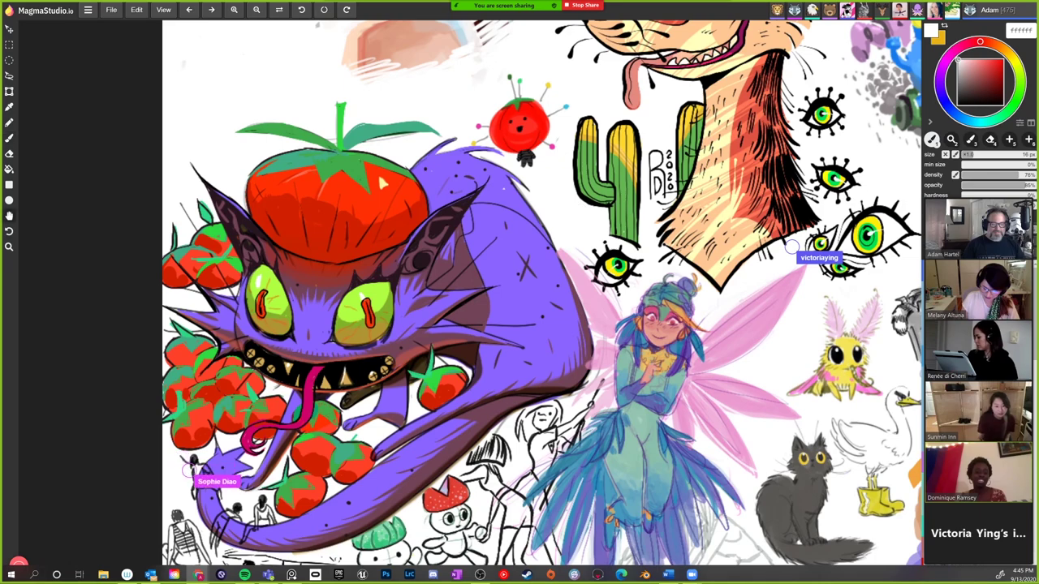
scroll(542, 300, up, 5)
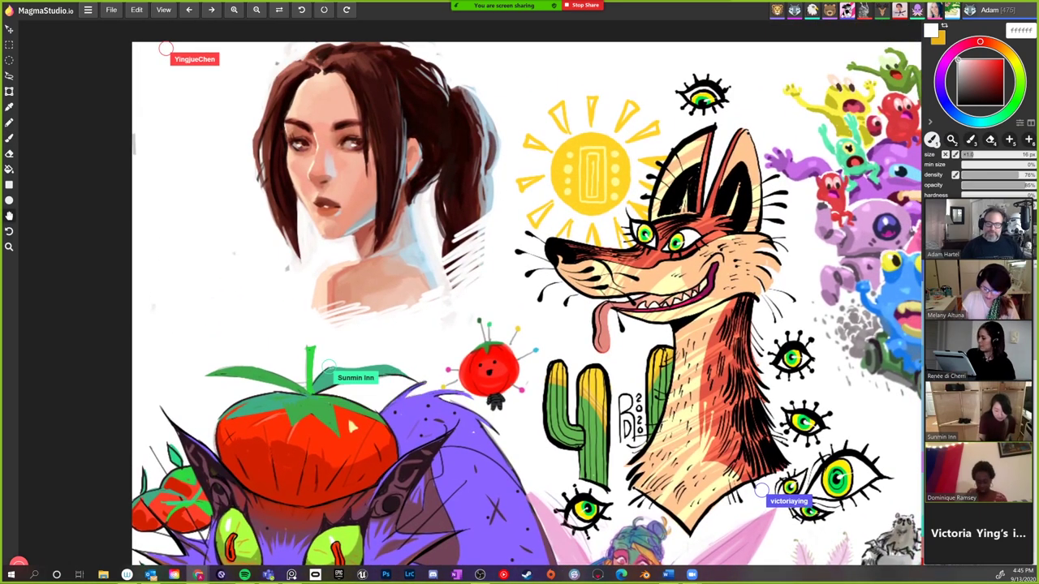
scroll(528, 308, up, 1)
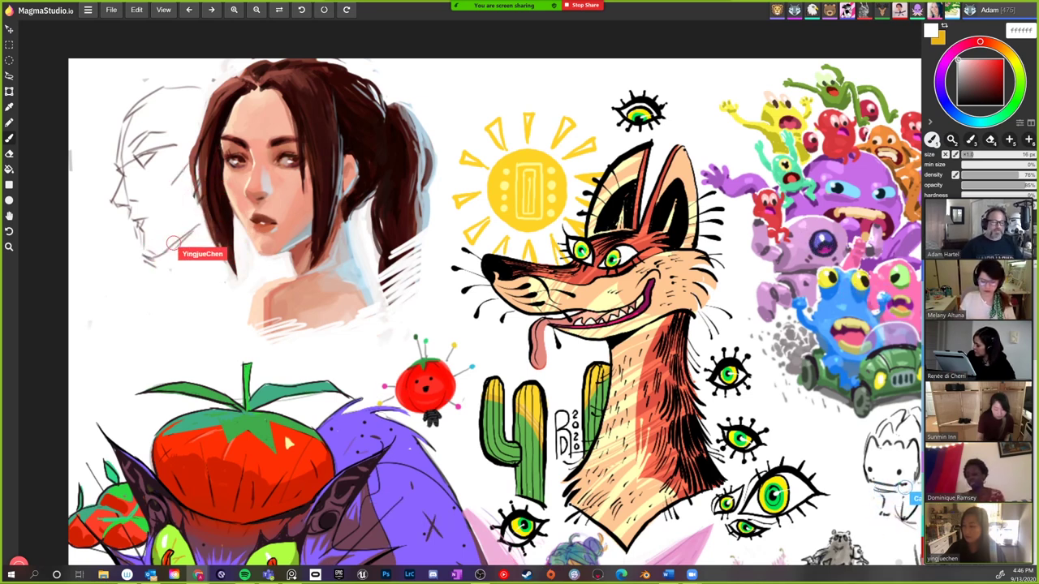
scroll(487, 308, down, 2)
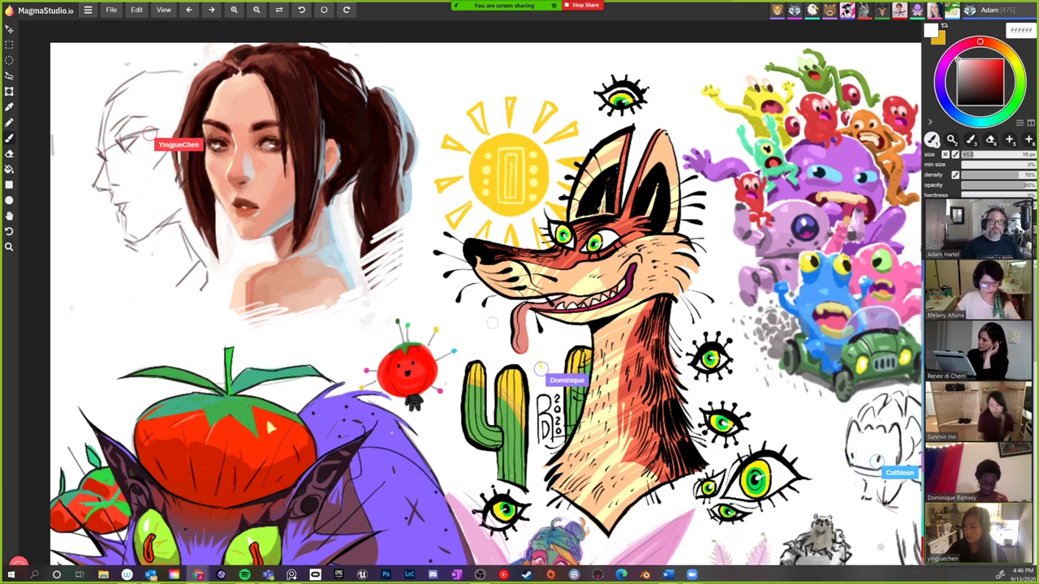
- Examine the grinning fox with its yellow sun, cacti and green eyes, and the colourful monsters beside it
key(h)
drag(487, 325, 341, 284)
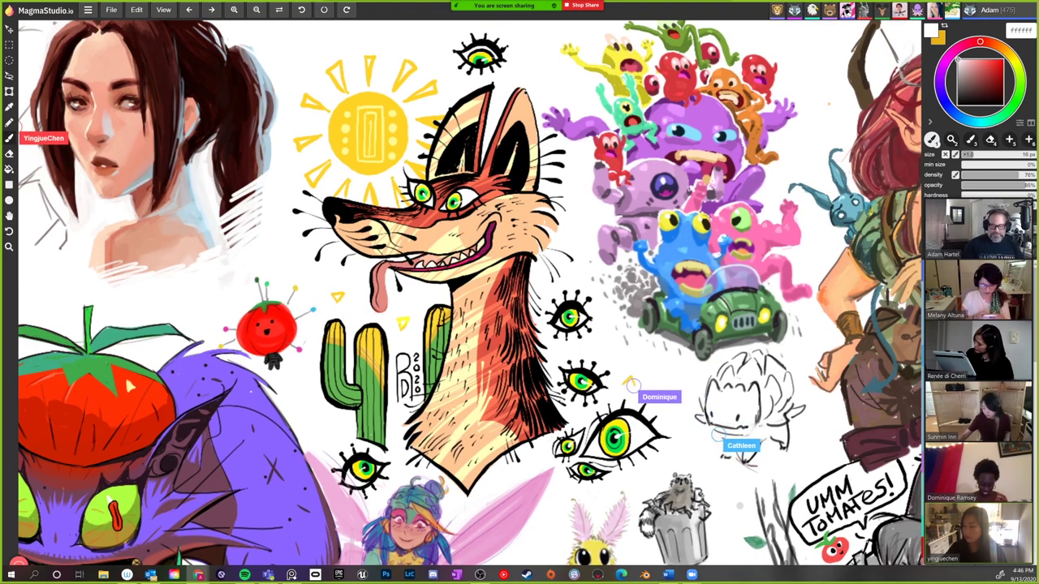
scroll(470, 293, up, 1)
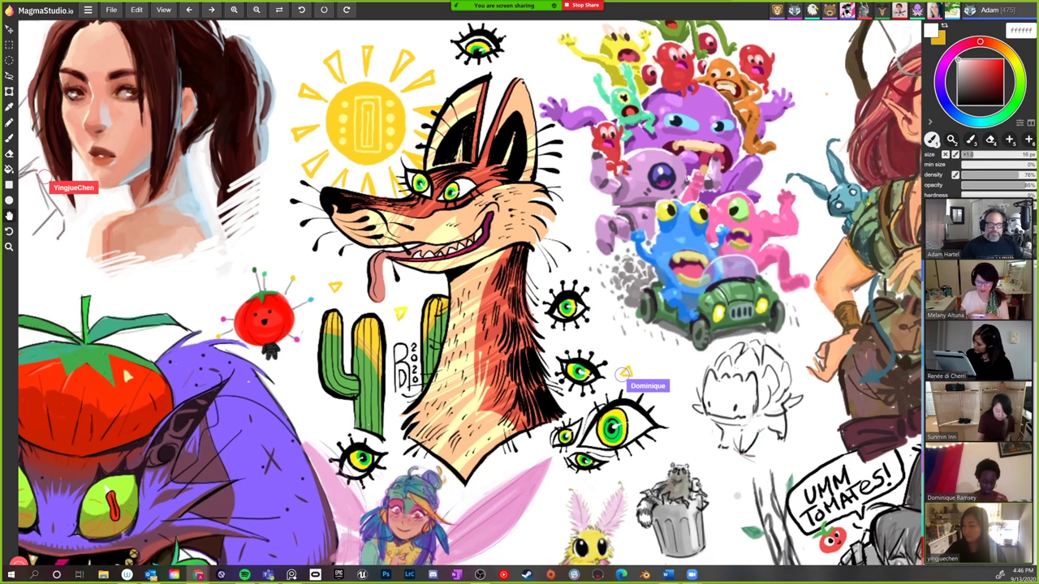
scroll(471, 293, up, 1)
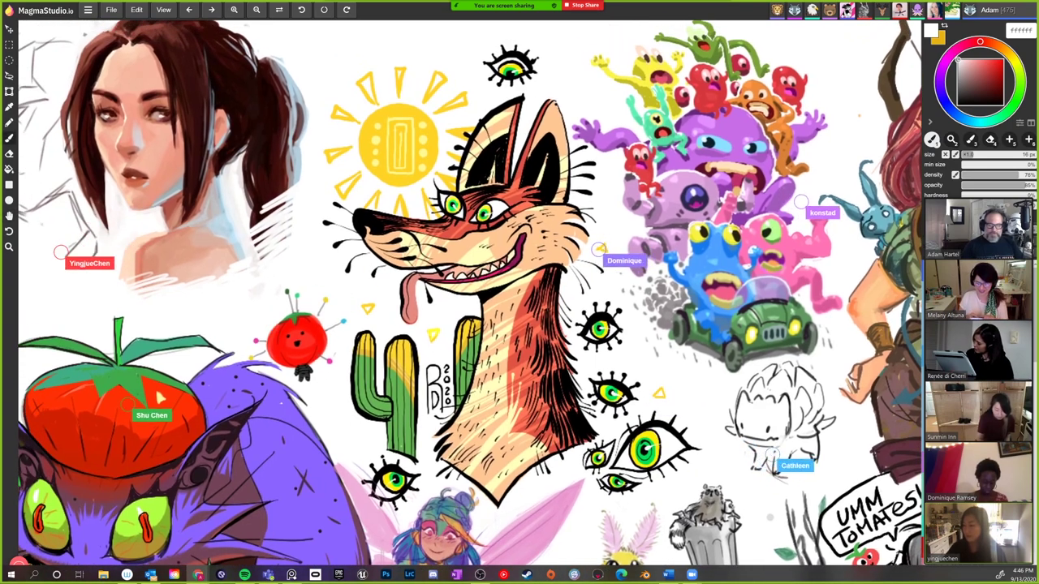
scroll(471, 292, right, 2)
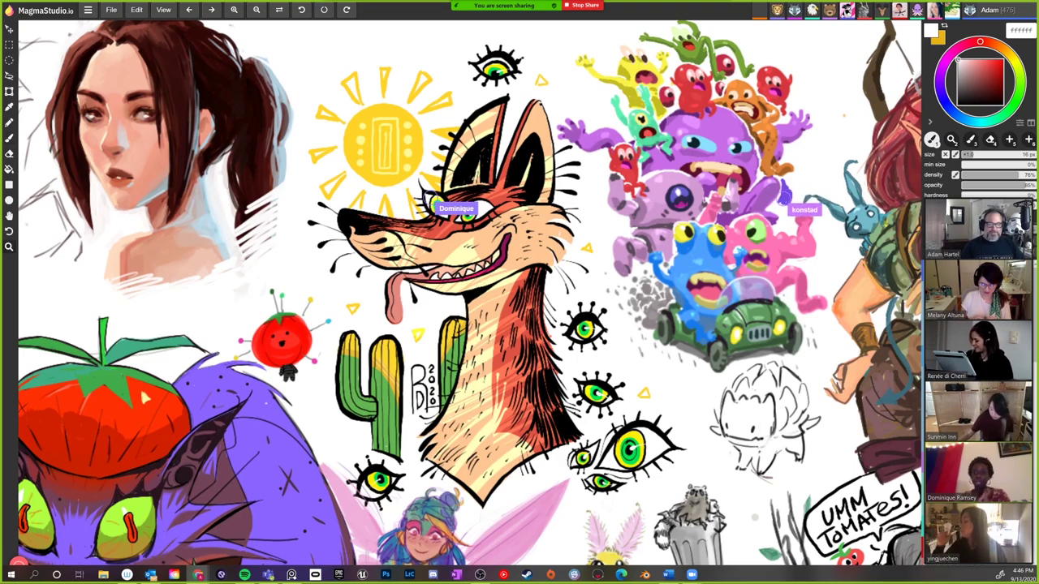
scroll(506, 292, up, 1)
scroll(470, 292, up, 1)
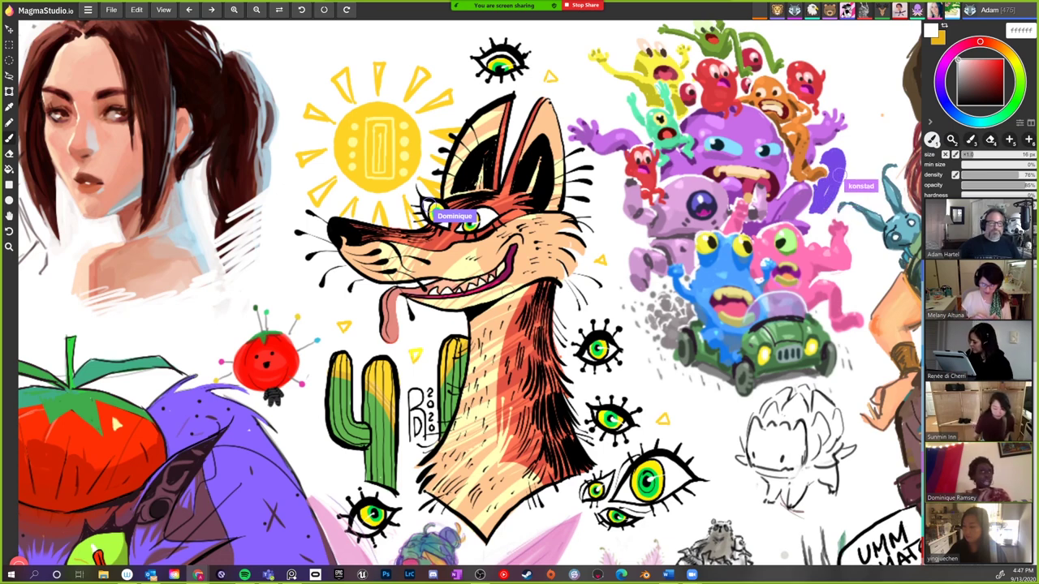
mouse_move(978, 349)
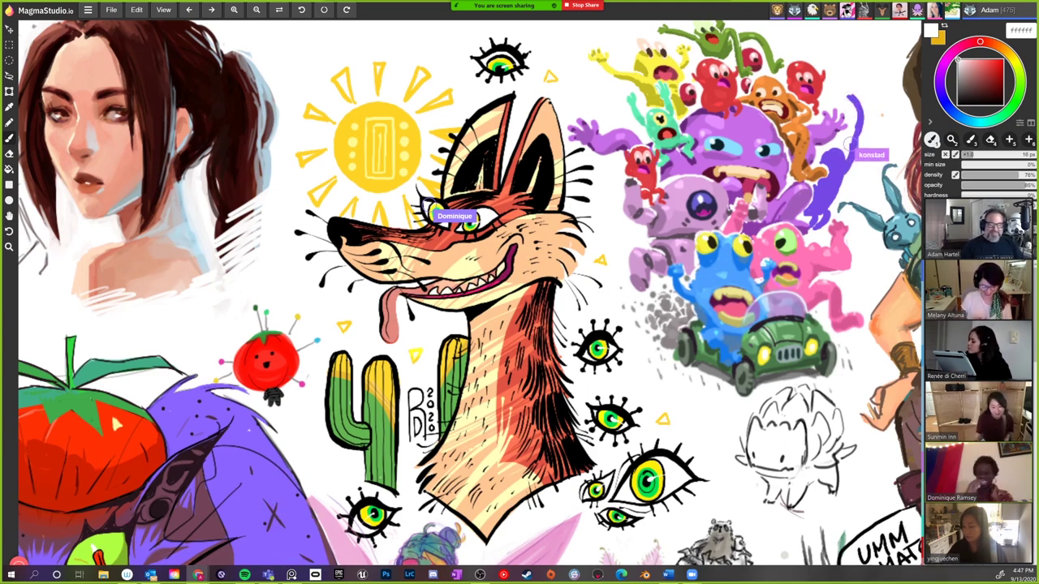
- Examine the monster pile in the green car and the red-haired archer in green next to it
scroll(471, 300, left, 2)
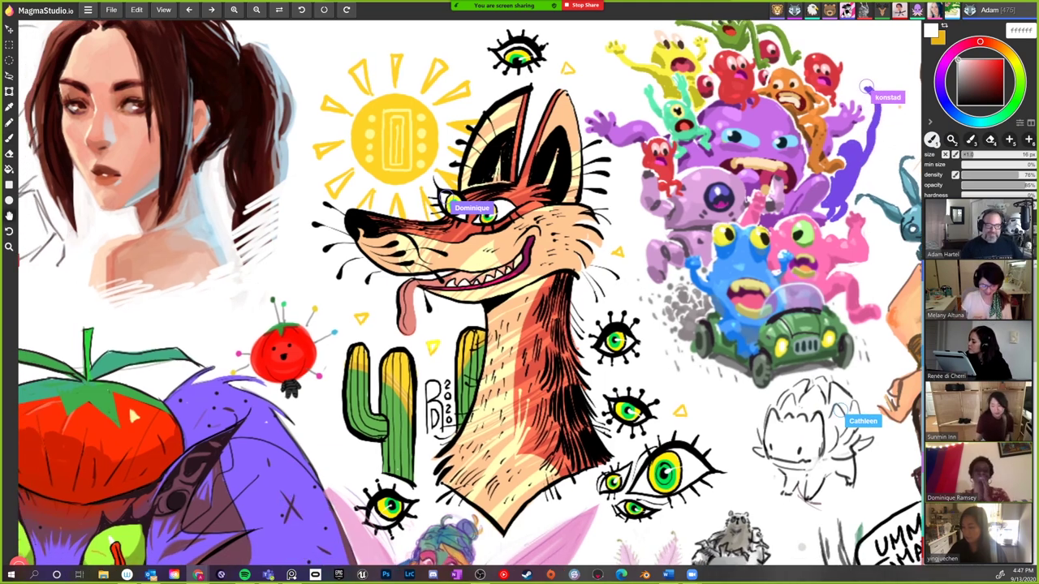
scroll(471, 301, right, 2)
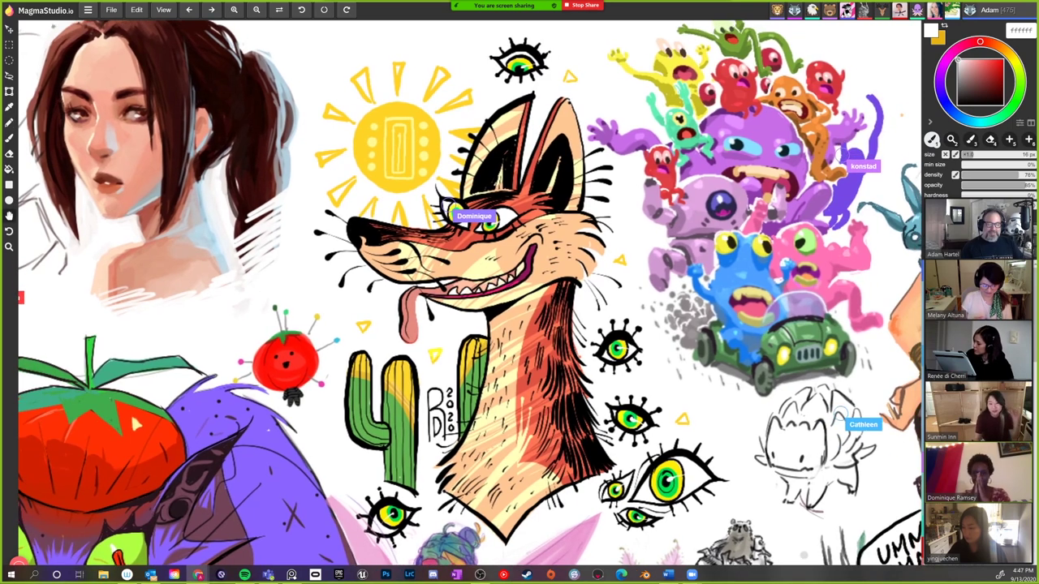
scroll(471, 300, right, 2)
scroll(471, 300, right, 4)
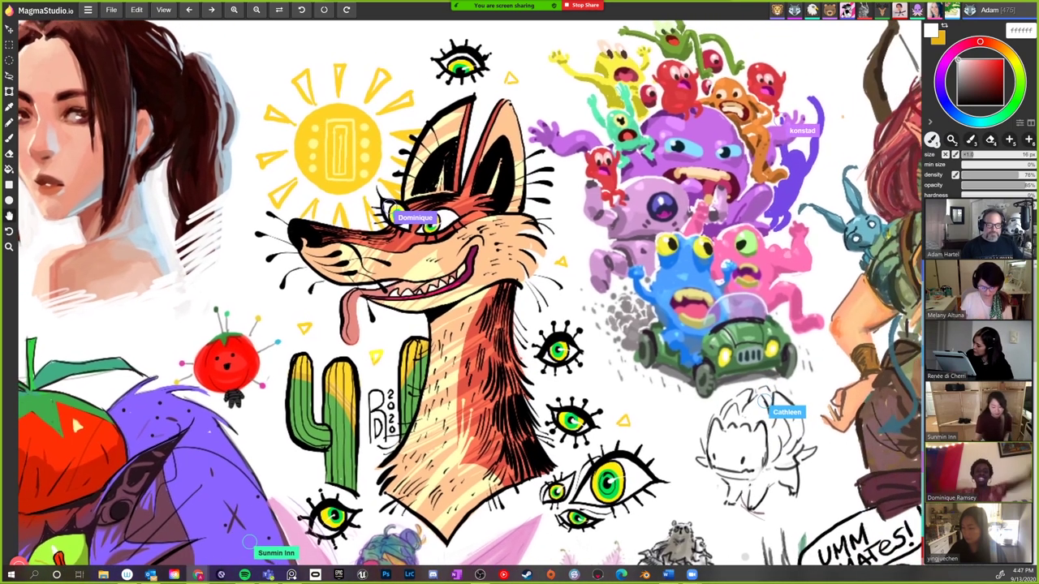
scroll(471, 300, right, 4)
scroll(471, 301, right, 1)
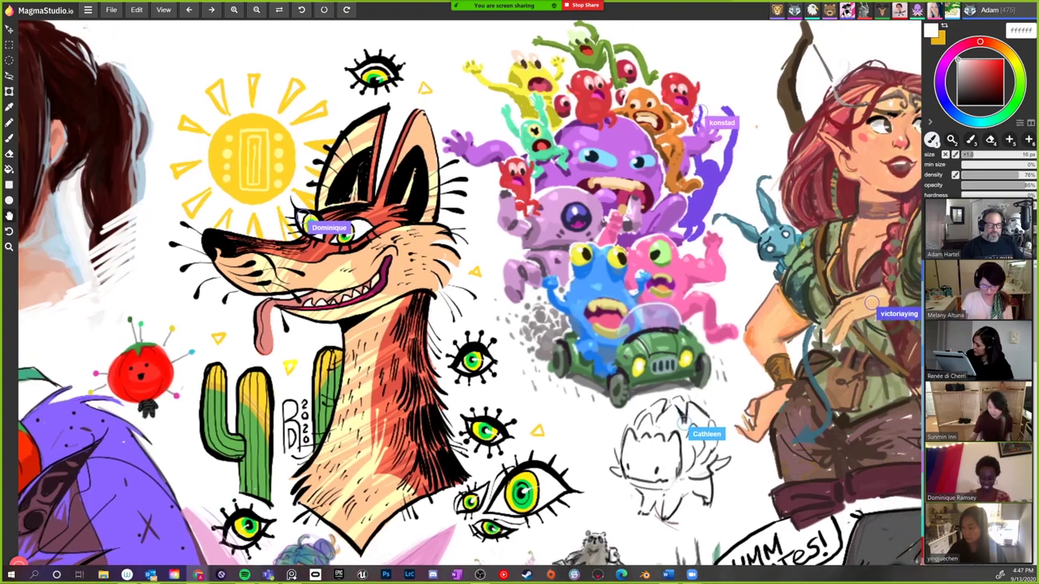
scroll(470, 300, right, 4)
scroll(471, 300, up, 2)
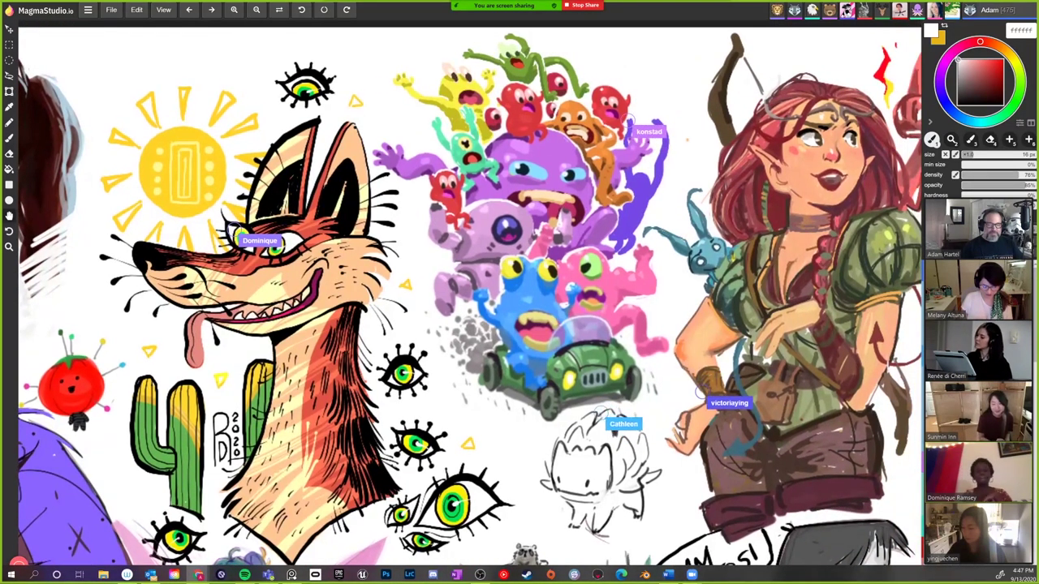
scroll(471, 300, up, 2)
scroll(471, 300, up, 2)
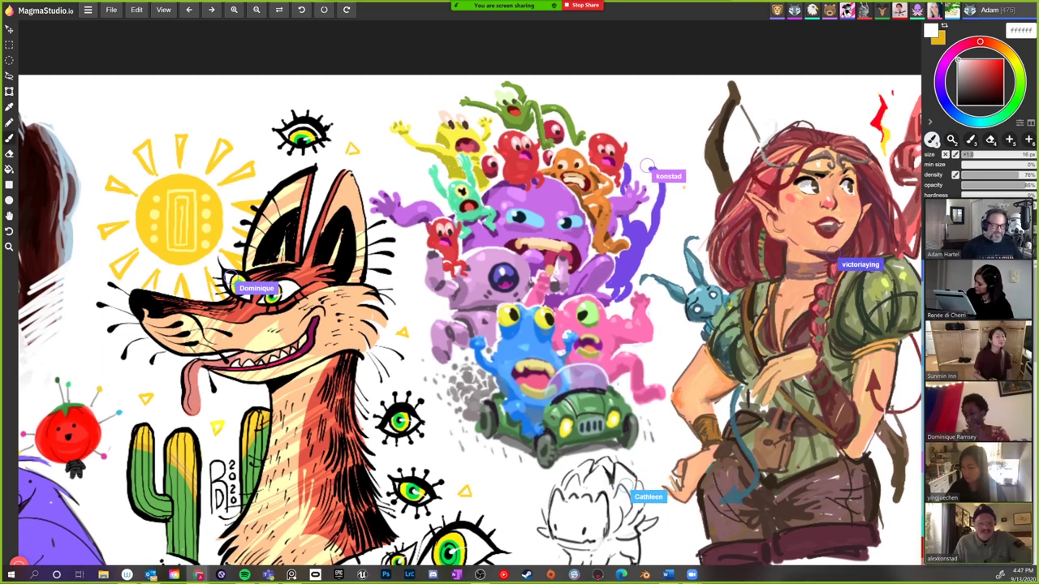
- Follow the artichoke creature sketch below the monsters, and examine the grey unicorn and blue horned portrait beyond the archer
scroll(471, 301, up, 1)
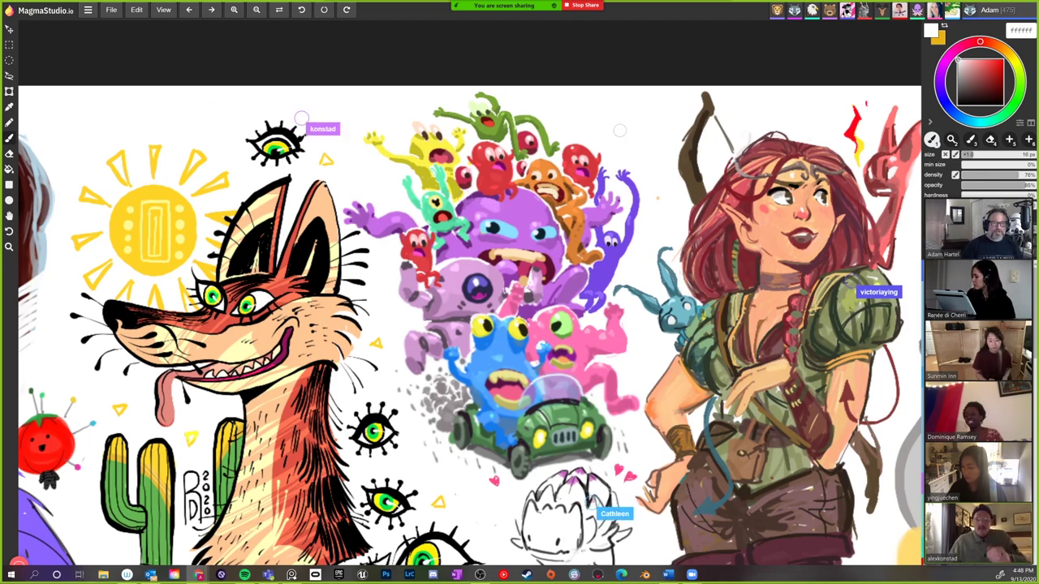
scroll(469, 325, down, 1)
scroll(469, 324, down, 1)
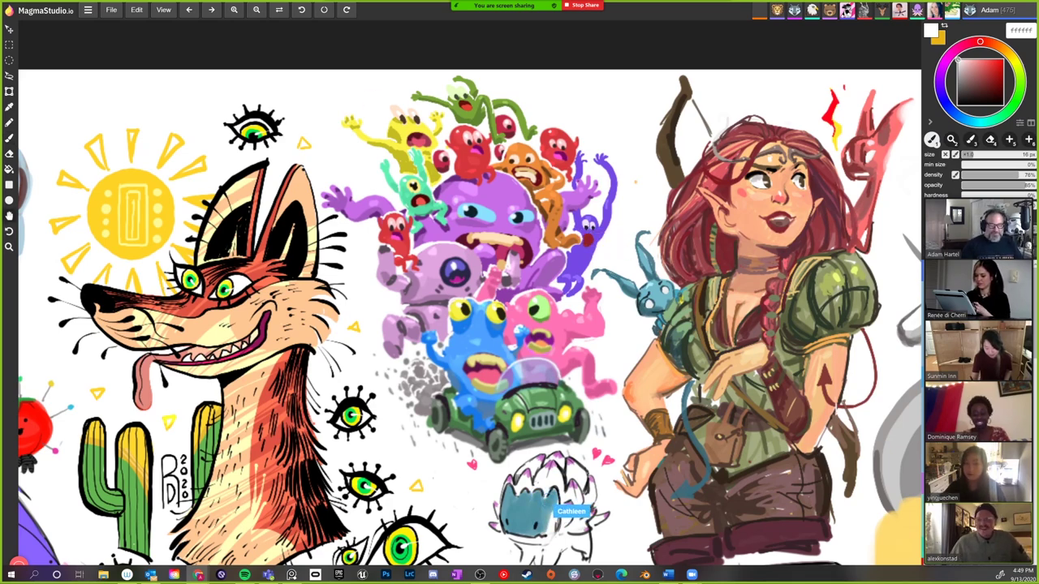
scroll(470, 323, down, 2)
scroll(470, 323, down, 2)
scroll(469, 323, right, 3)
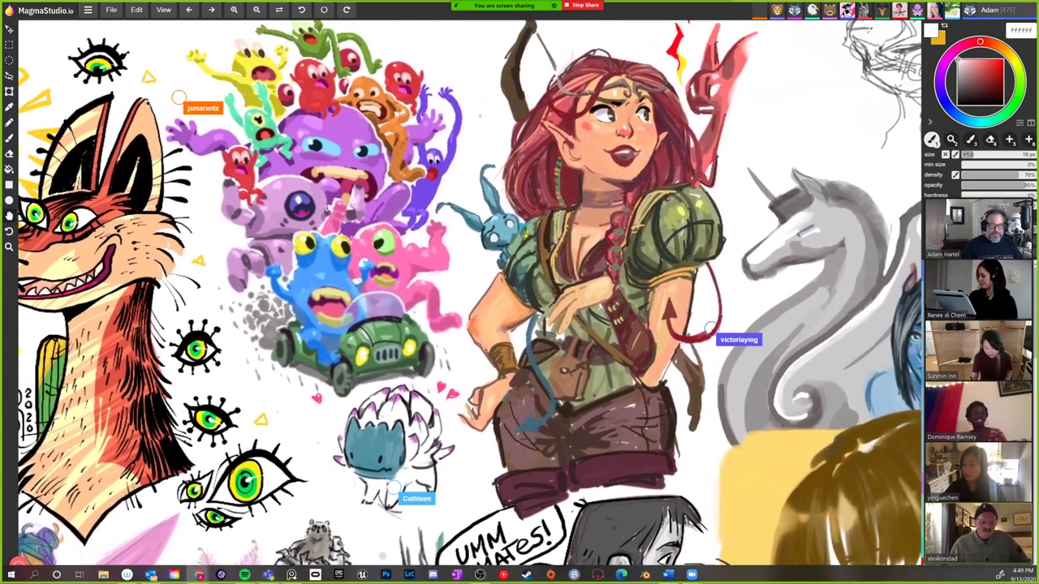
scroll(470, 323, up, 2)
scroll(470, 323, right, 3)
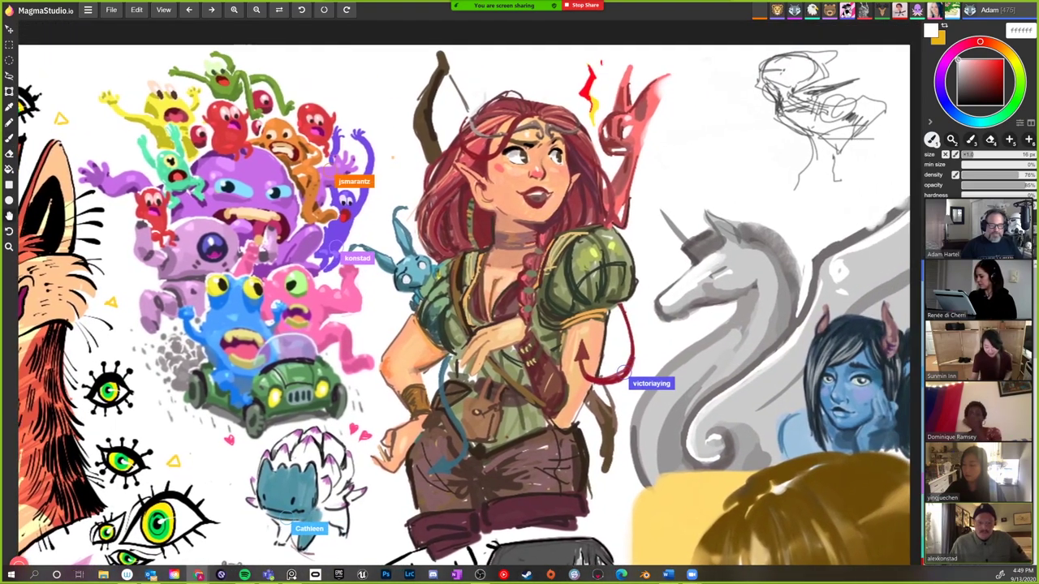
- Review the scribbled sketch in the canvas's upper corner, the archer and unicorn, and the teal artichoke creature
scroll(470, 323, down, 1)
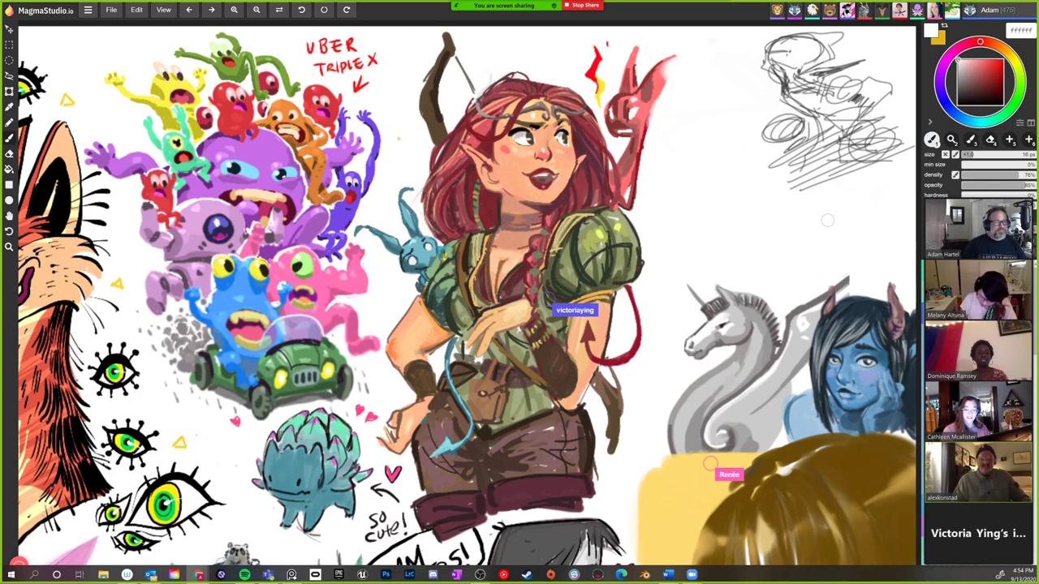
scroll(467, 304, right, 2)
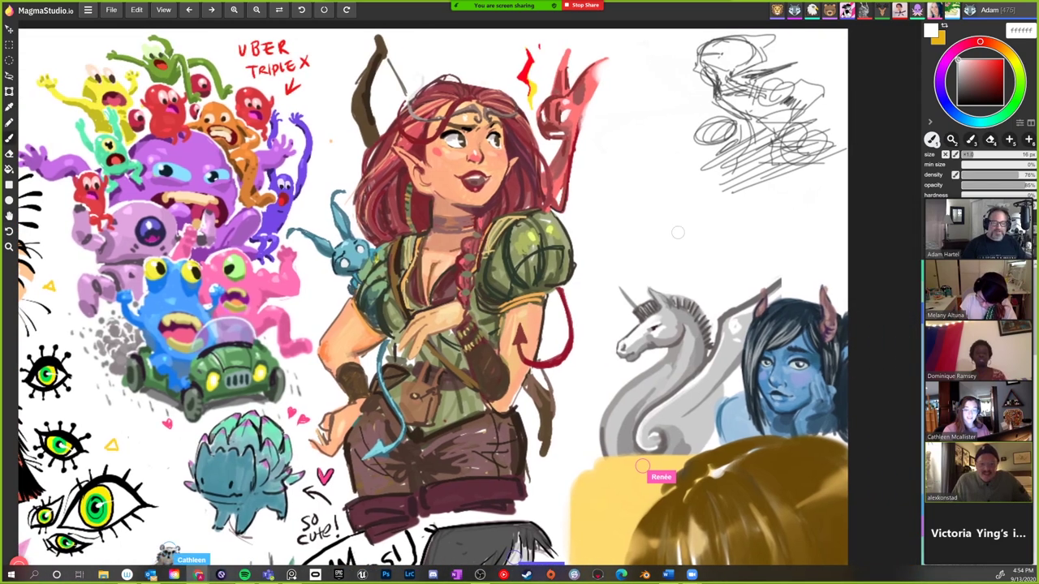
scroll(467, 304, up, 1)
scroll(467, 304, down, 3)
scroll(467, 305, left, 1)
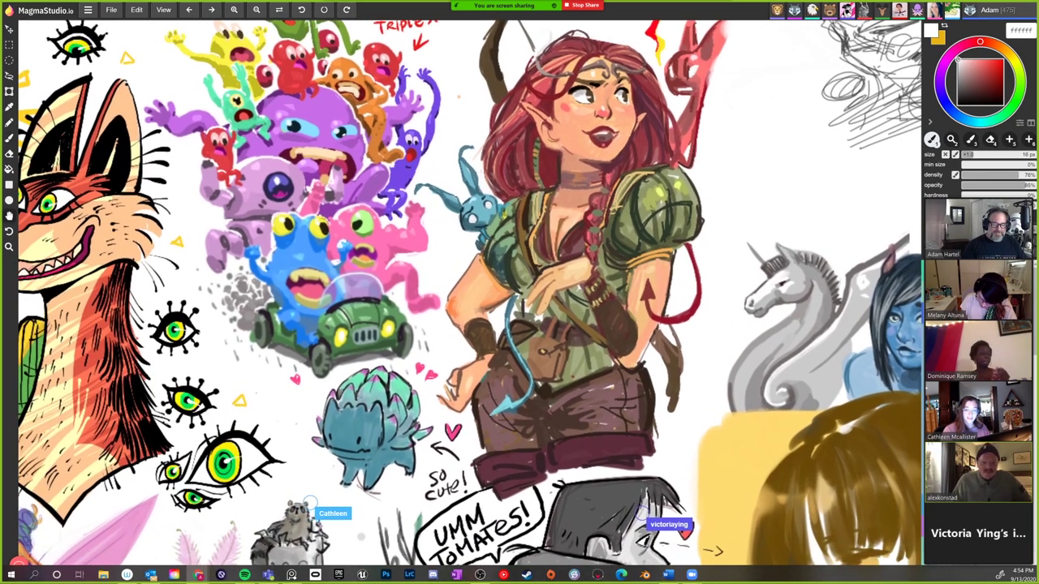
scroll(466, 305, down, 3)
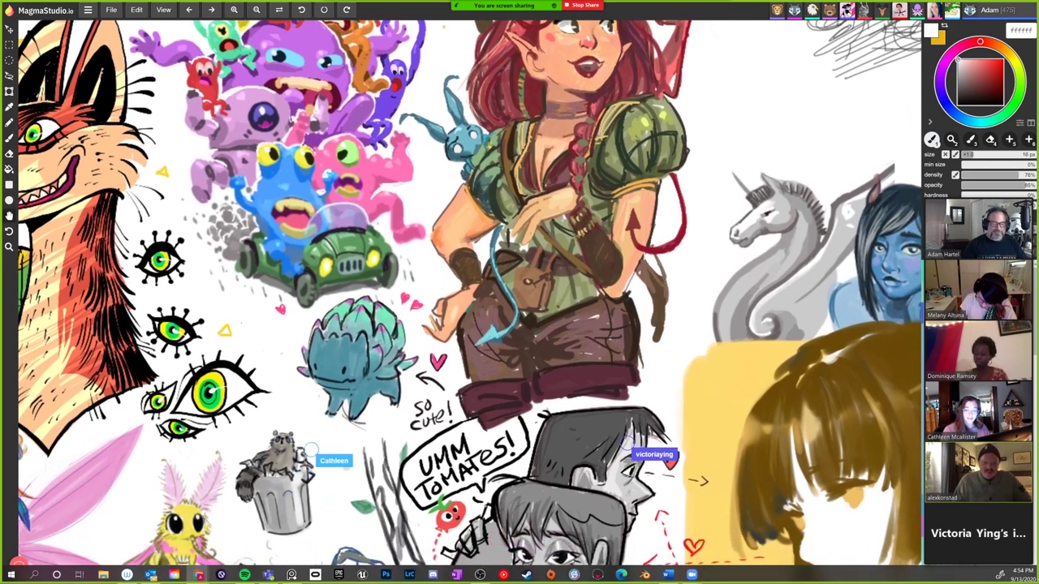
scroll(467, 304, right, 1)
scroll(466, 304, down, 1)
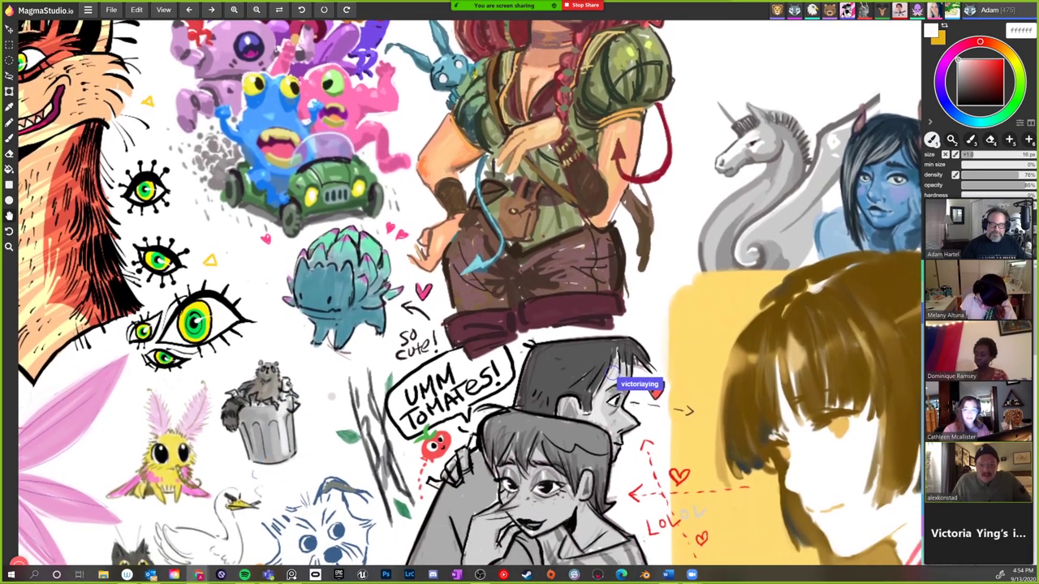
- Examine the grey seated couple, the golden-brown-haired portrait, the fuzzy tomato creatures and the blue dog sketch
scroll(466, 305, down, 3)
scroll(467, 305, left, 1)
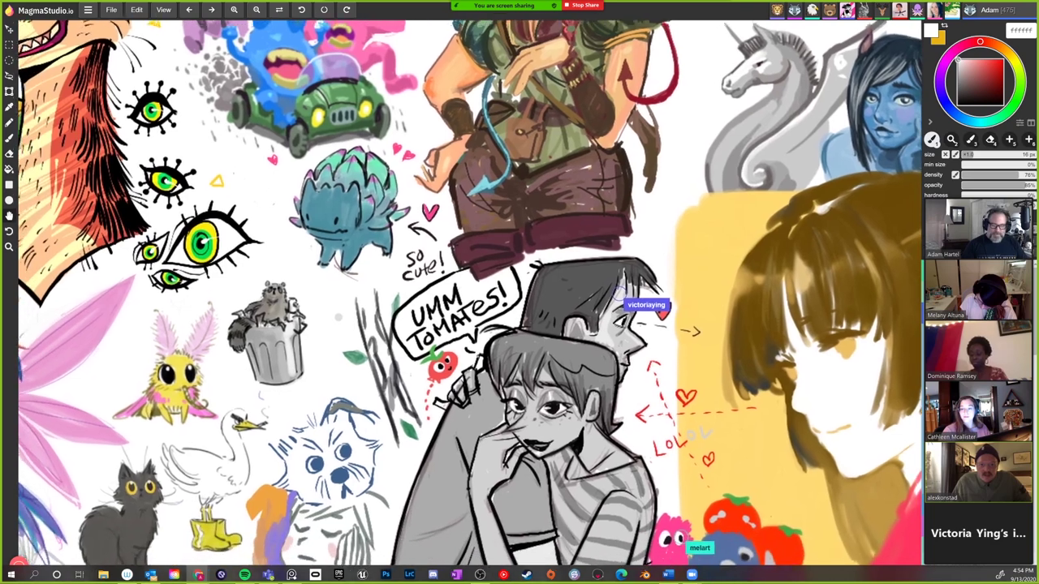
scroll(467, 305, down, 2)
scroll(467, 305, right, 1)
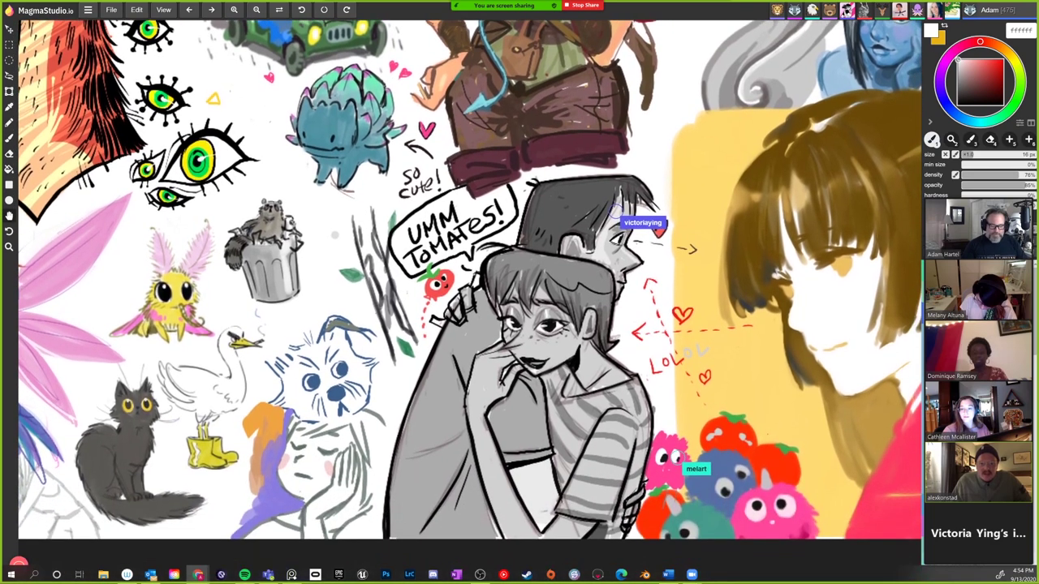
scroll(467, 304, up, 2)
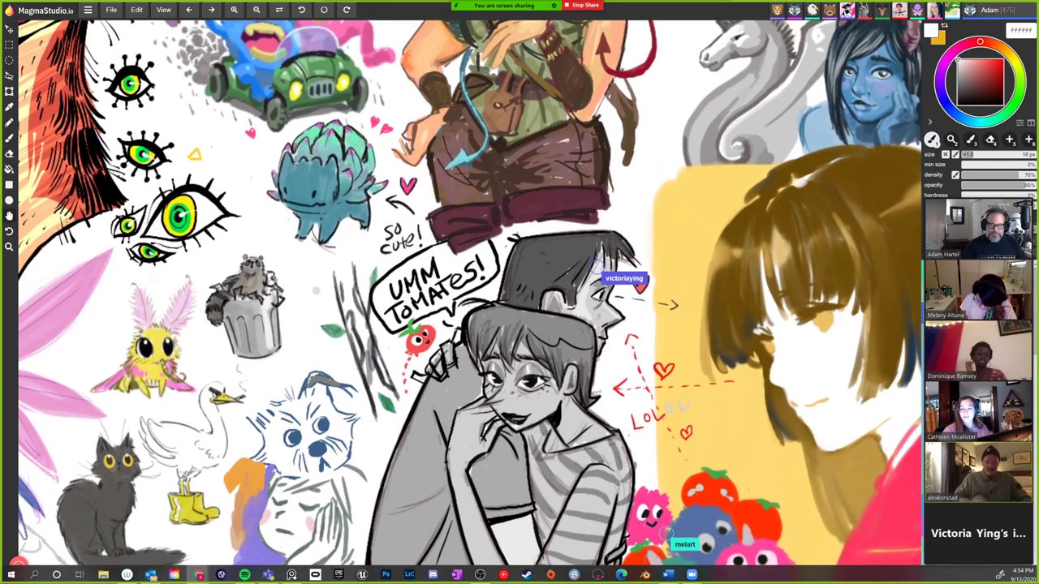
scroll(467, 305, up, 1)
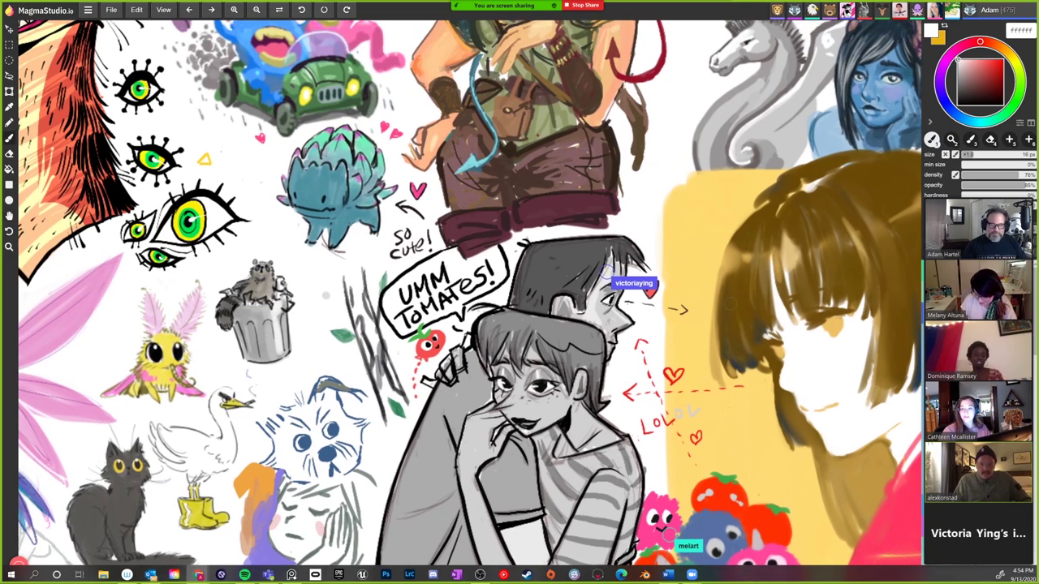
scroll(467, 304, up, 3)
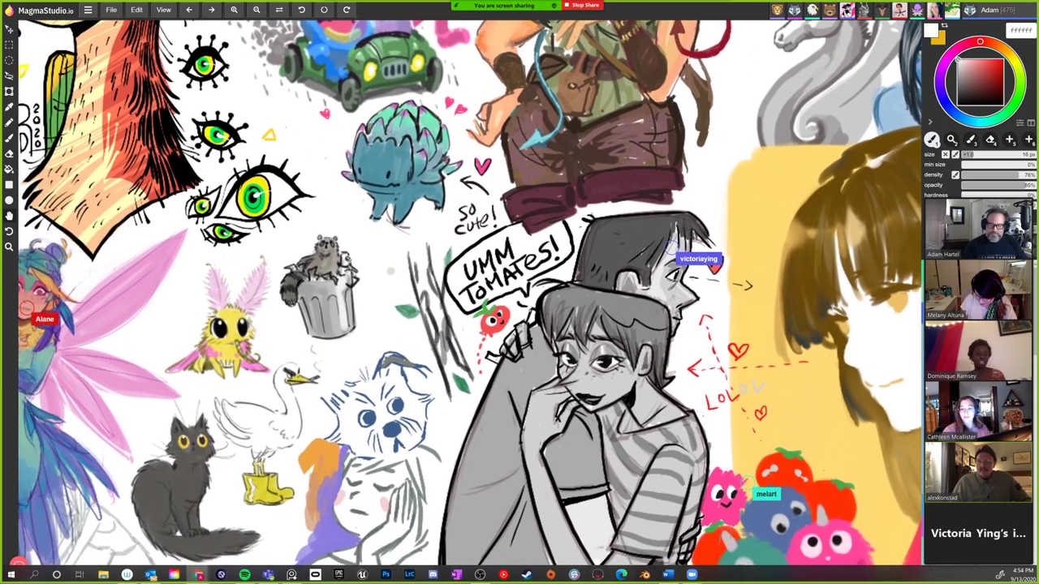
scroll(470, 301, down, 3)
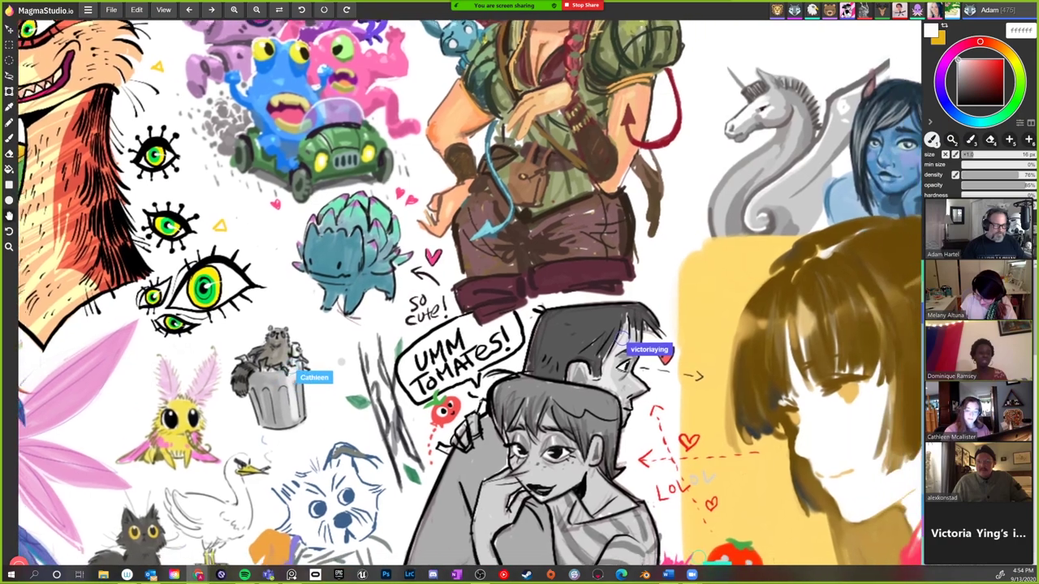
- Examine the blue-haired winged fairy with the neighbouring animal drawings, and the purple monsters added on the cat's tomato hat
scroll(469, 301, left, 5)
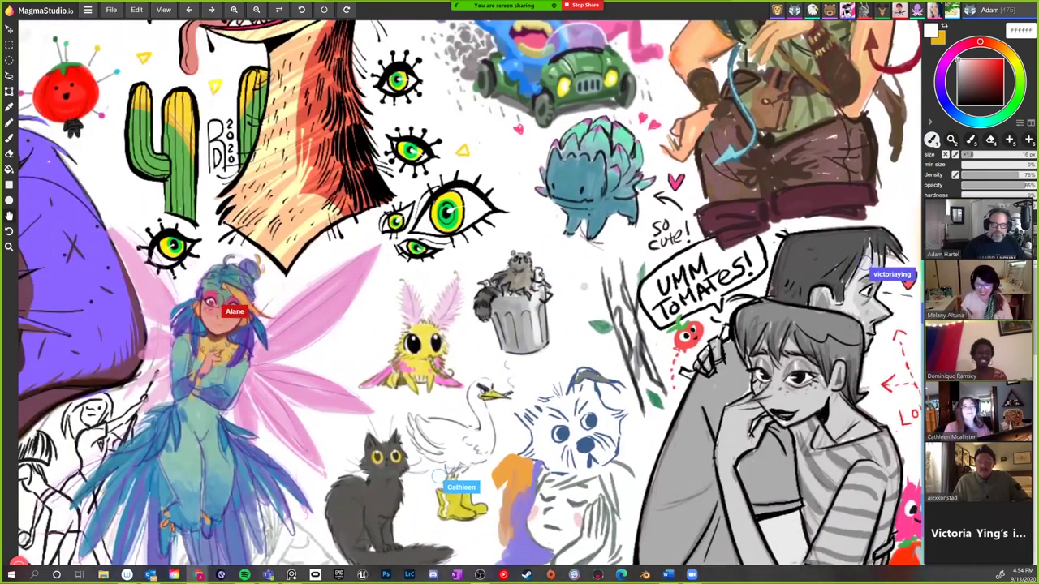
scroll(470, 301, left, 6)
scroll(470, 301, down, 2)
scroll(470, 301, up, 2)
scroll(469, 301, right, 2)
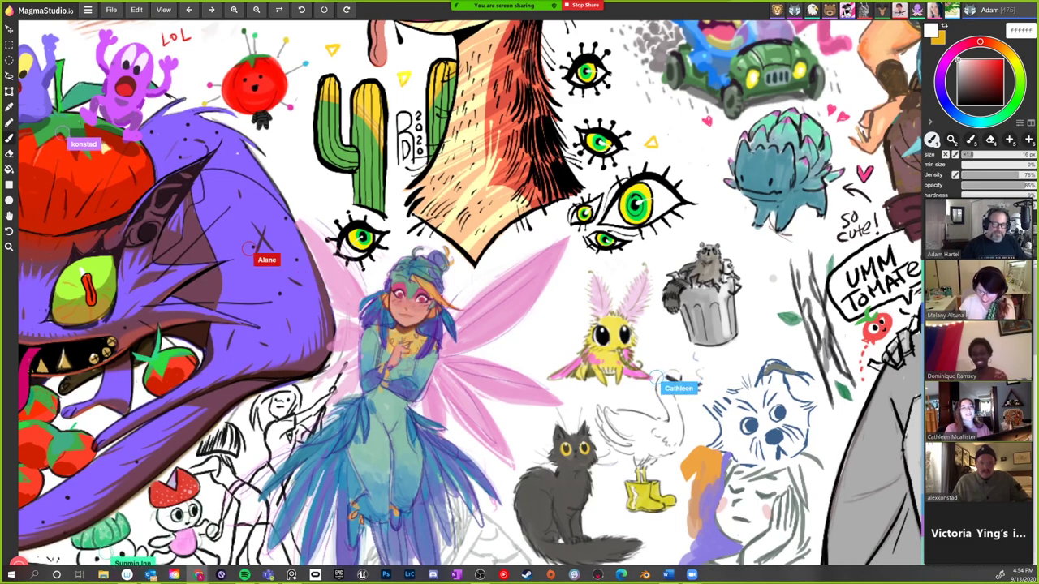
- Follow the lettering being added around the fairy and the booted goose, and examine the yellow moth, raccoon and grey cat drawings
scroll(470, 302, down, 1)
scroll(469, 301, right, 1)
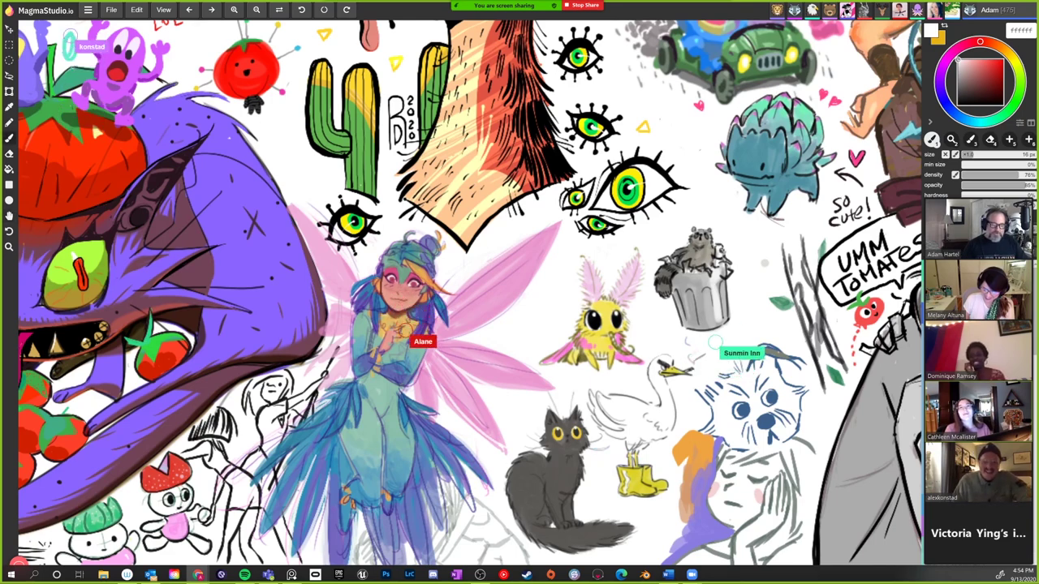
scroll(470, 302, down, 1)
scroll(469, 301, right, 1)
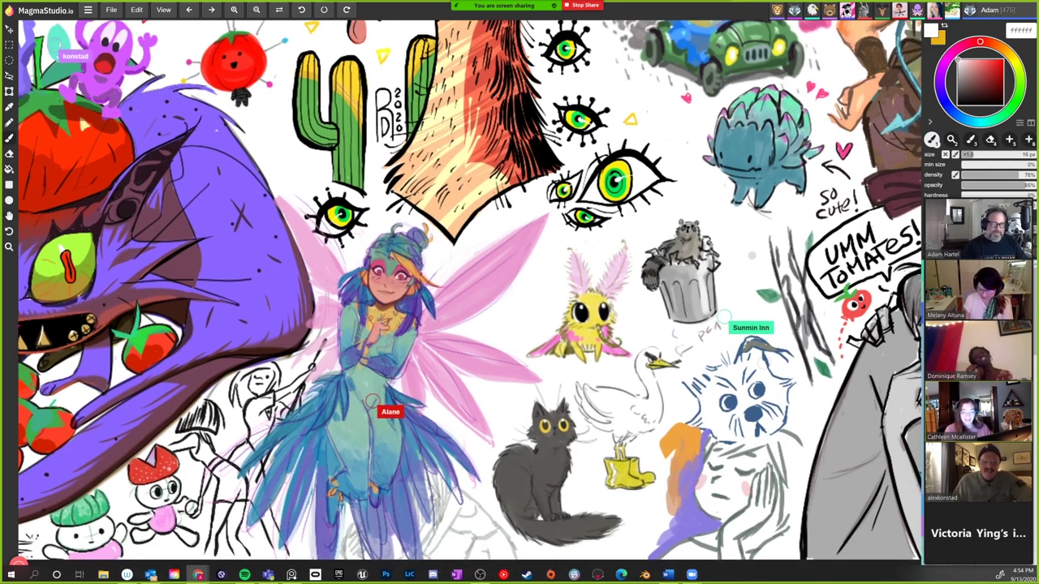
scroll(469, 301, up, 1)
scroll(469, 301, down, 2)
scroll(469, 301, right, 3)
scroll(469, 301, right, 1)
scroll(469, 301, right, 2)
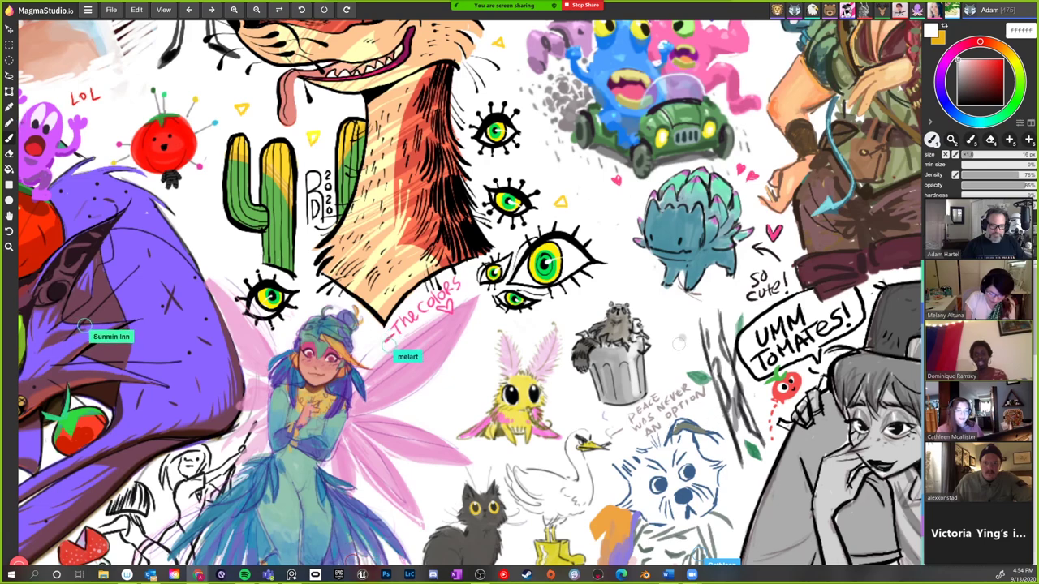
- Examine the raccoon in the trash can, the teal artichoke creature, the blue dog sketch and the grey couple under "UMM TOMATES!"
scroll(470, 302, up, 1)
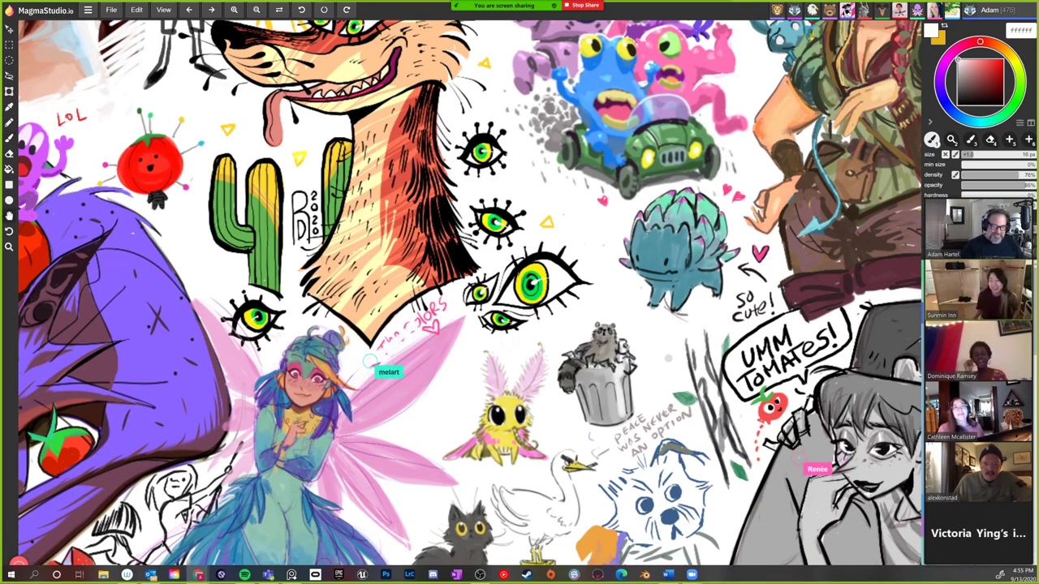
scroll(470, 302, down, 1)
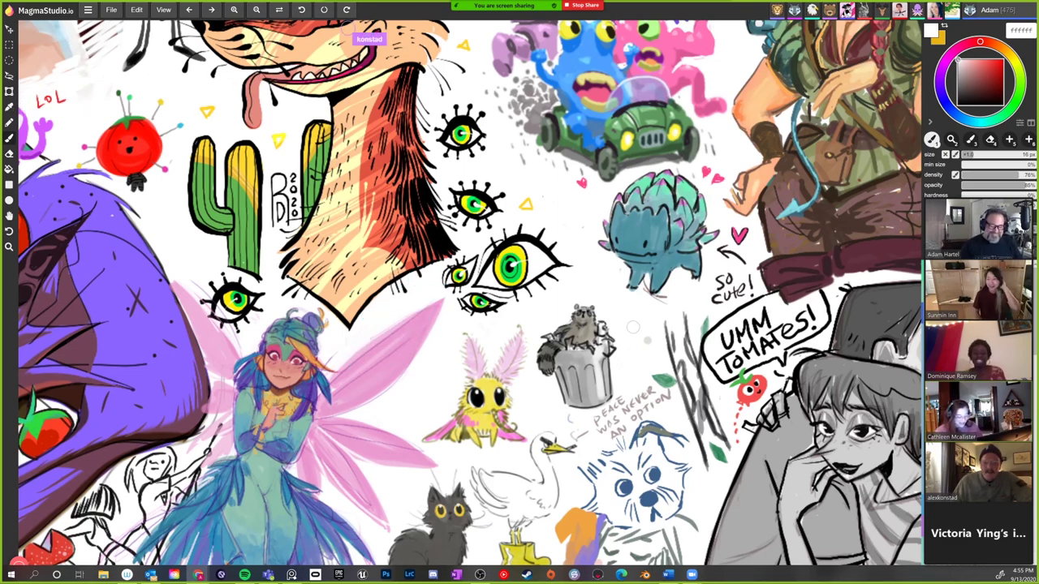
scroll(470, 301, down, 2)
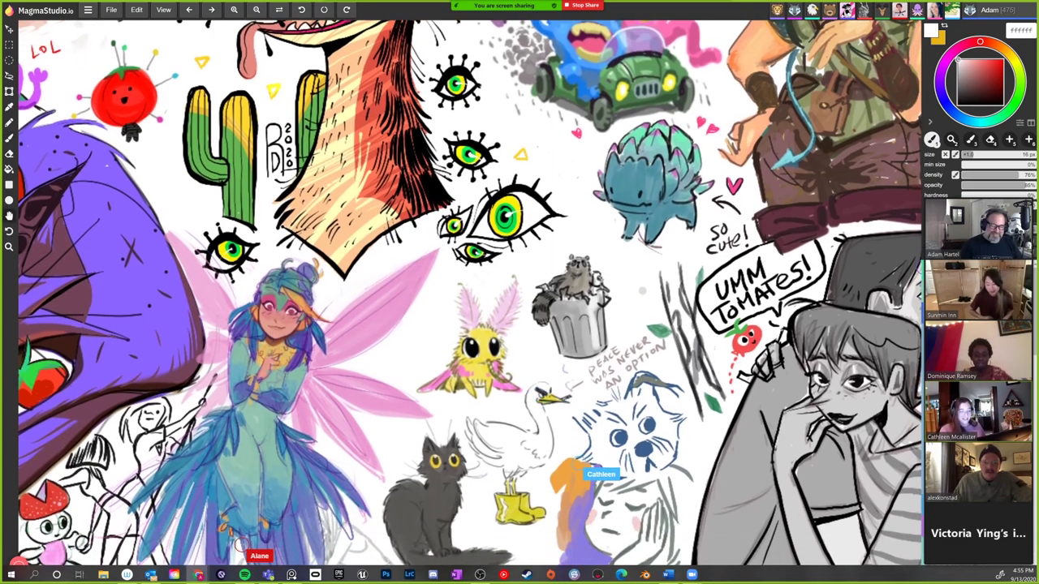
scroll(470, 301, right, 1)
scroll(470, 301, right, 1)
scroll(470, 301, up, 1)
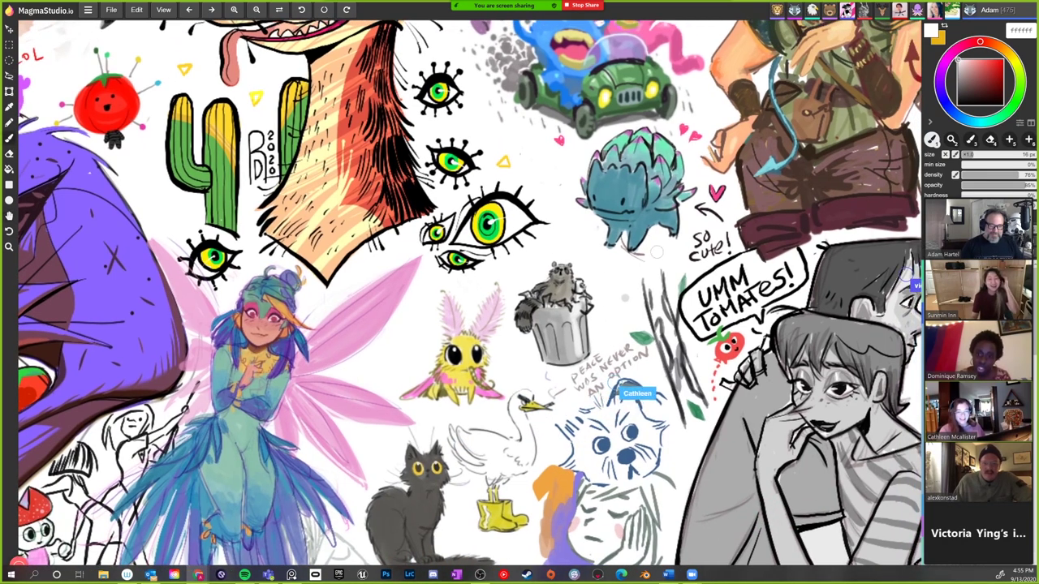
scroll(470, 301, down, 1)
scroll(470, 302, right, 1)
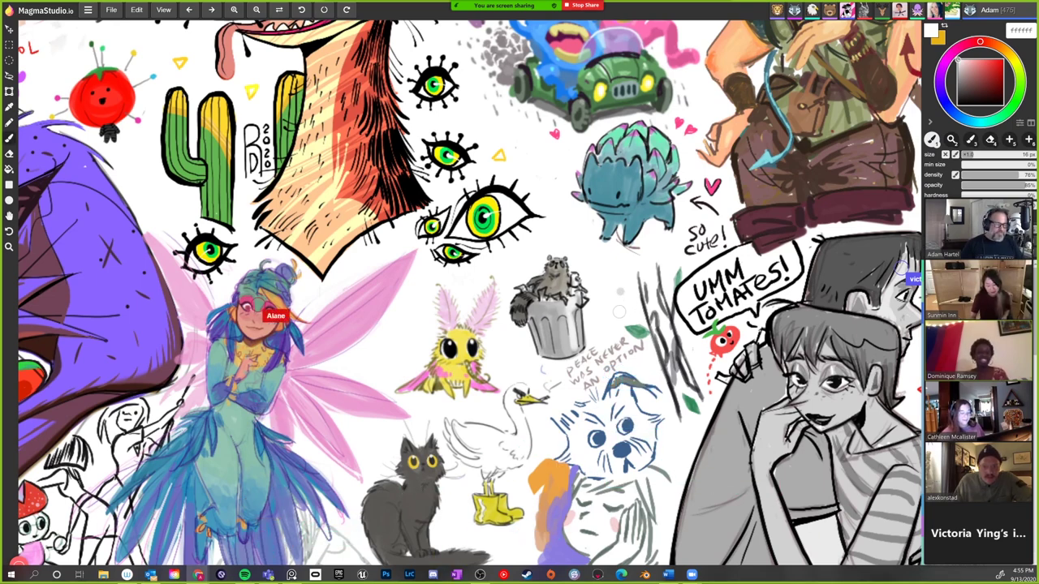
scroll(470, 301, down, 1)
scroll(470, 302, right, 1)
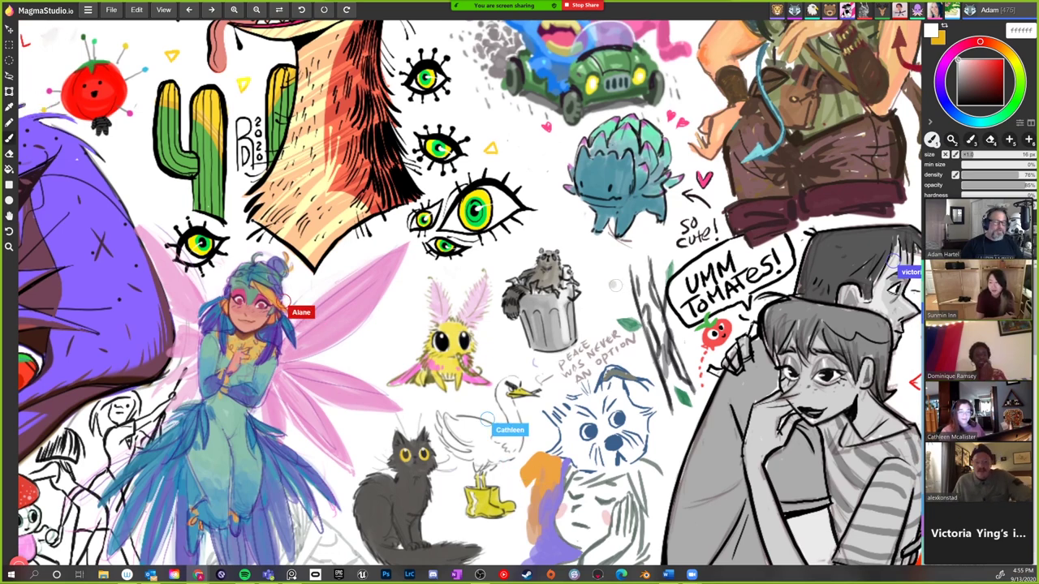
- Review the grinning fox, the monster pile on the green car and the red-haired archer, finishing with the whole canvas in view
drag(617, 285, 559, 252)
mouse_move(520, 292)
mouse_down()
mouse_move(382, 263)
mouse_move(366, 272)
mouse_move(373, 349)
mouse_move(500, 514)
mouse_up()
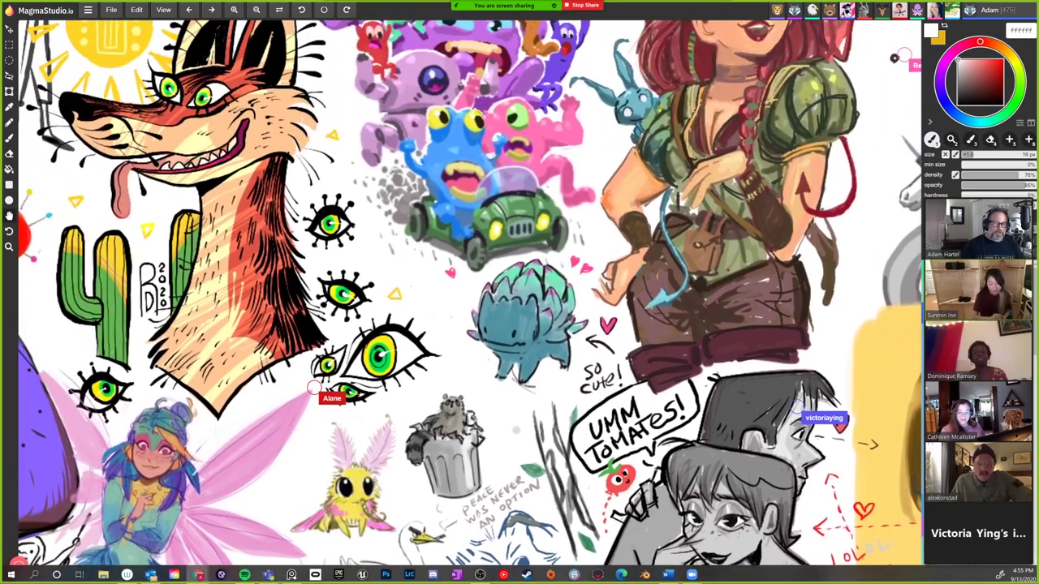
mouse_move(406, 284)
mouse_down()
mouse_move(515, 327)
mouse_move(560, 387)
mouse_up()
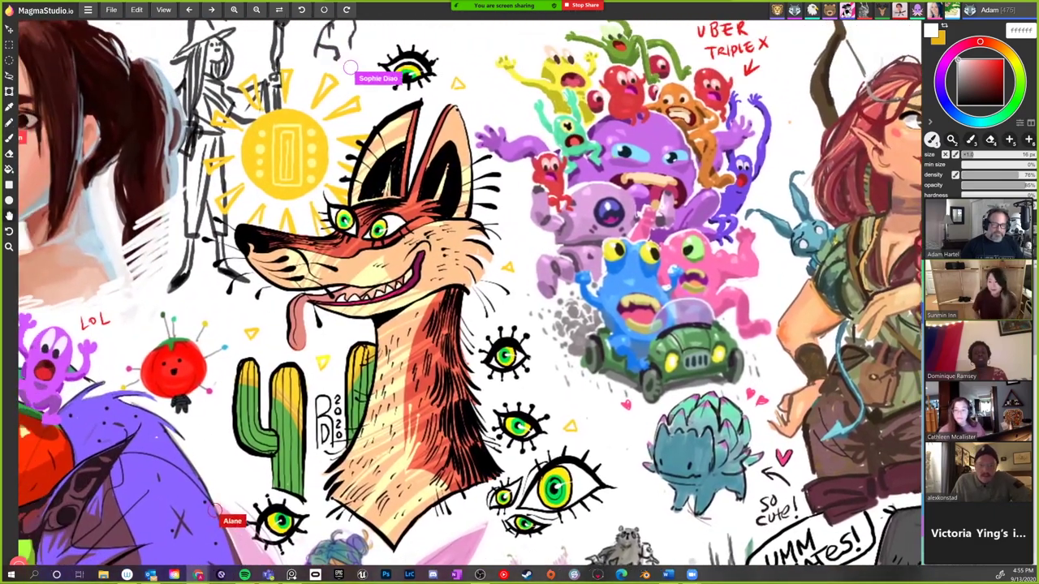
scroll(852, 280, down, 2)
scroll(616, 211, down, 3)
scroll(487, 244, up, 3)
scroll(474, 300, right, 1)
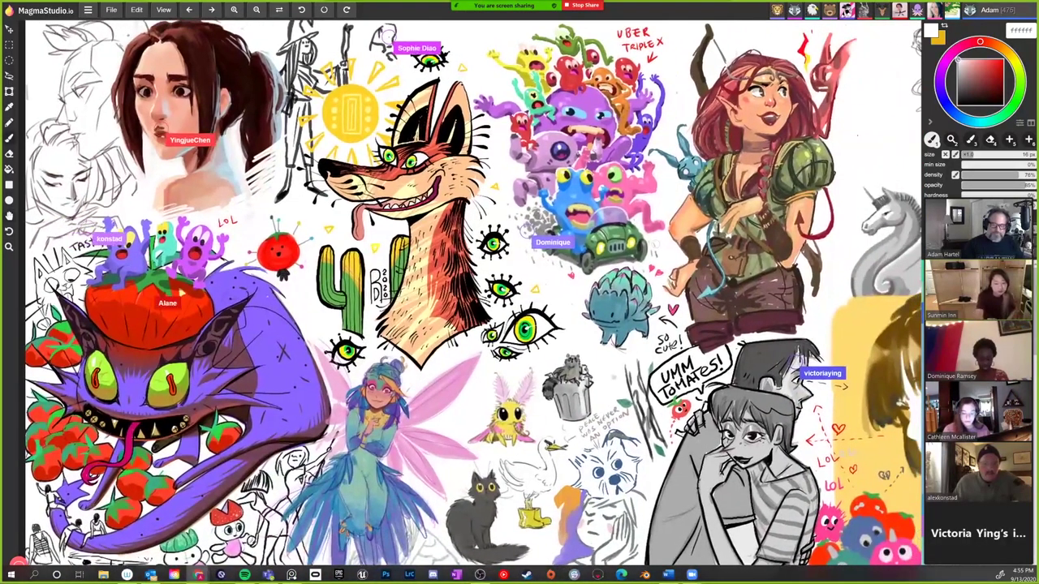
scroll(532, 240, down, 1)
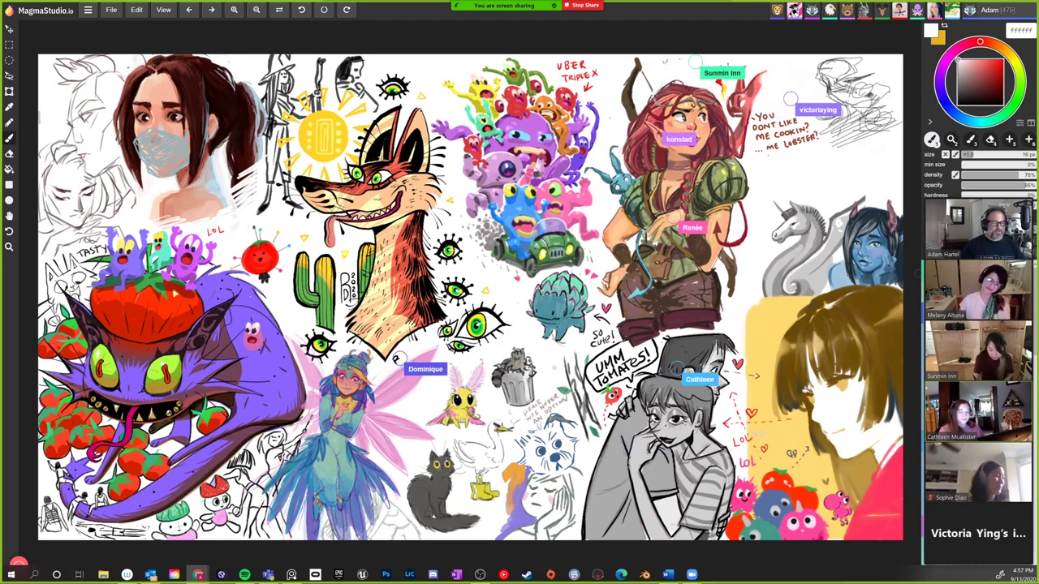
- Bring the browser window with the blank second canvas onto the shared screen and show it full screen
drag(860, 452, 299, 21)
key(F11)
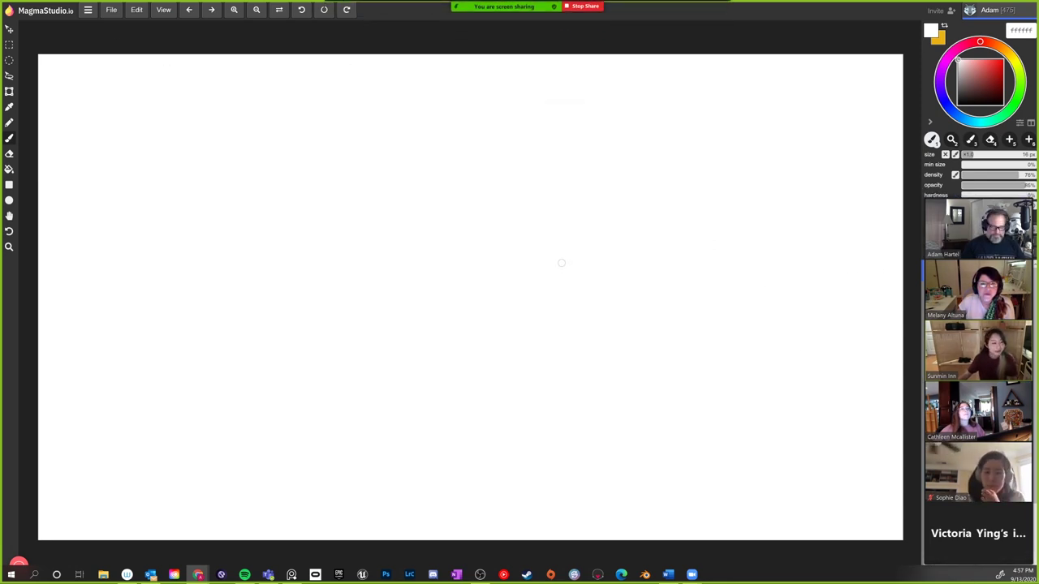
key(Escape)
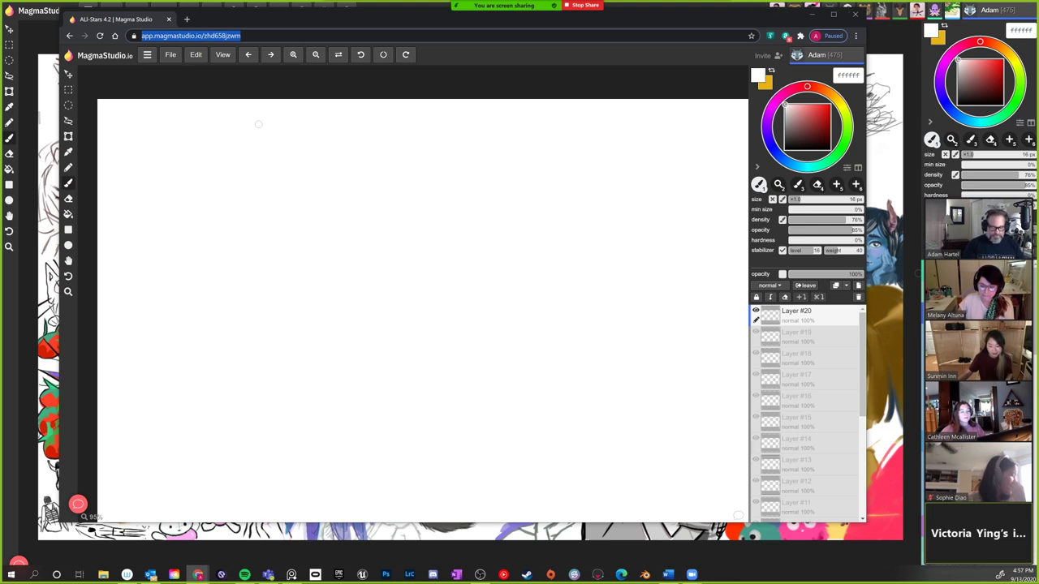
key(F11)
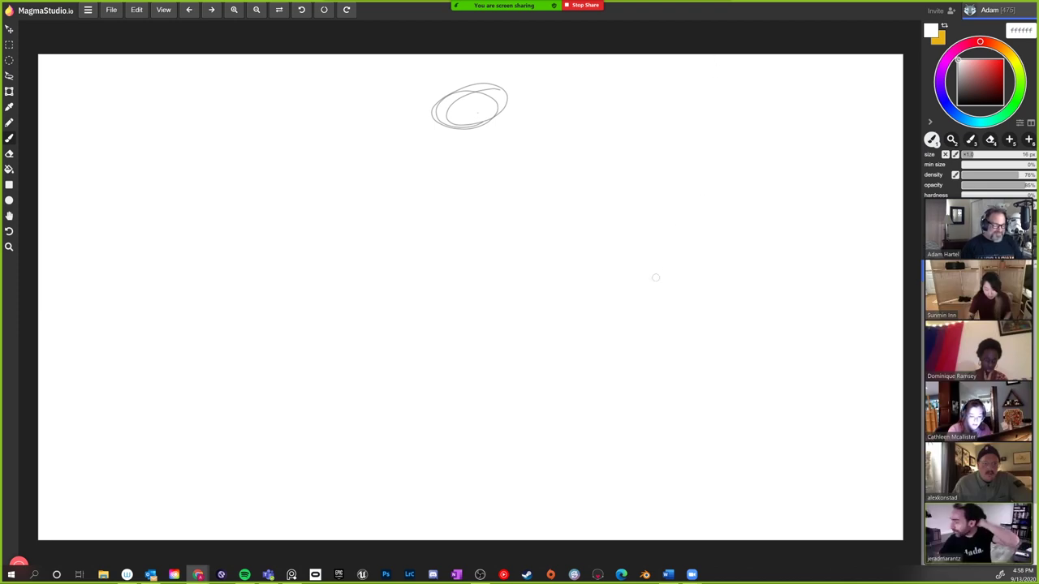
key(space)
drag(645, 257, 650, 251)
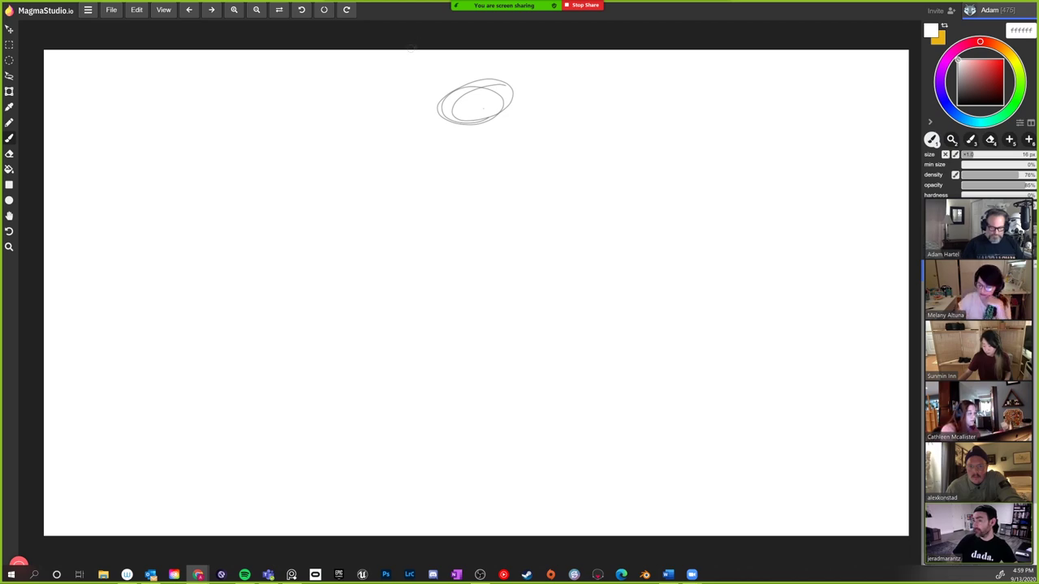
- Take the new canvas out of full screen, move its window back over the first canvas and fill the screen with it
key(F11)
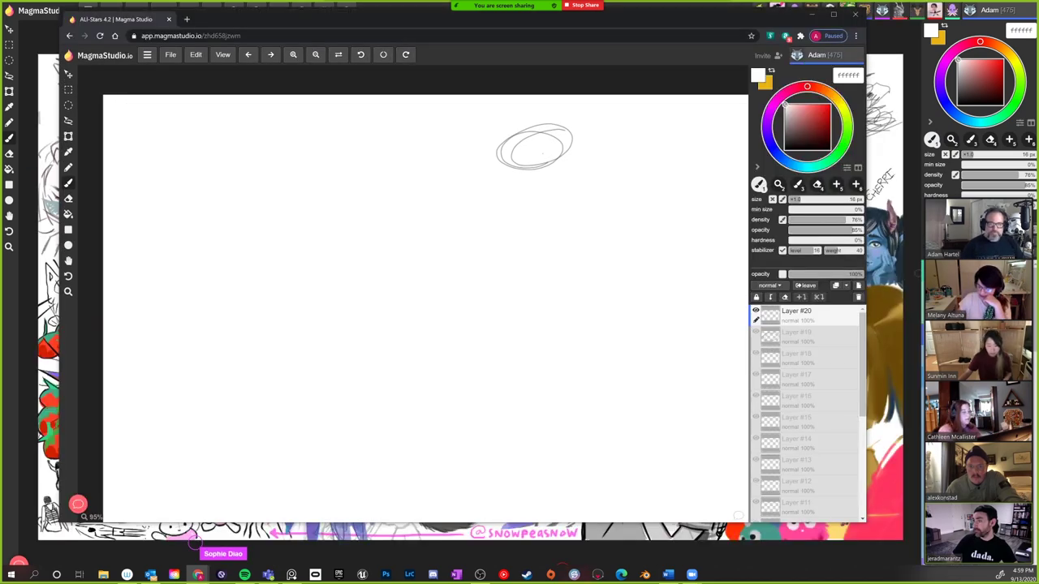
key(F11)
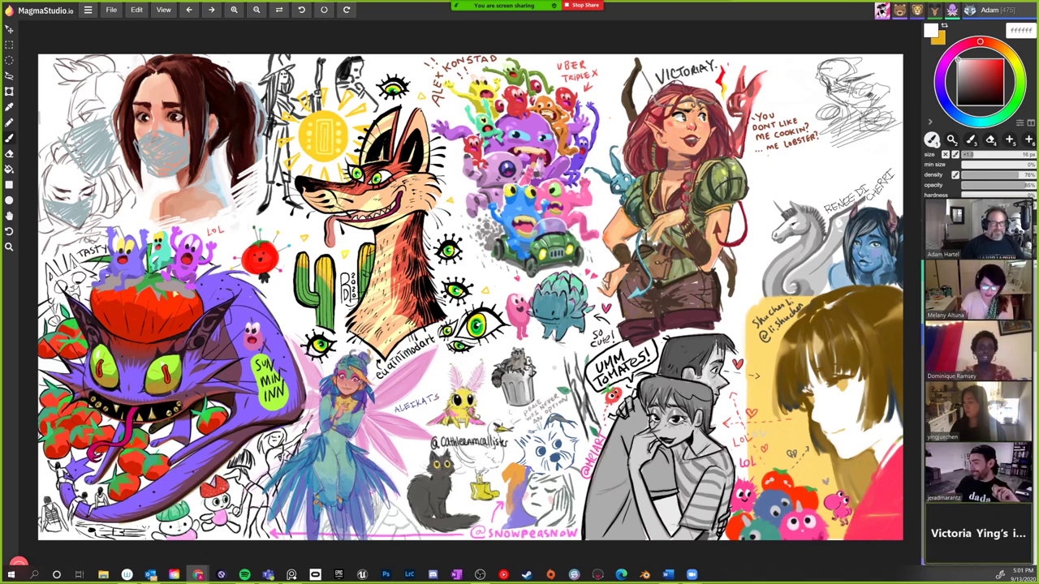
drag(717, 432, 462, 38)
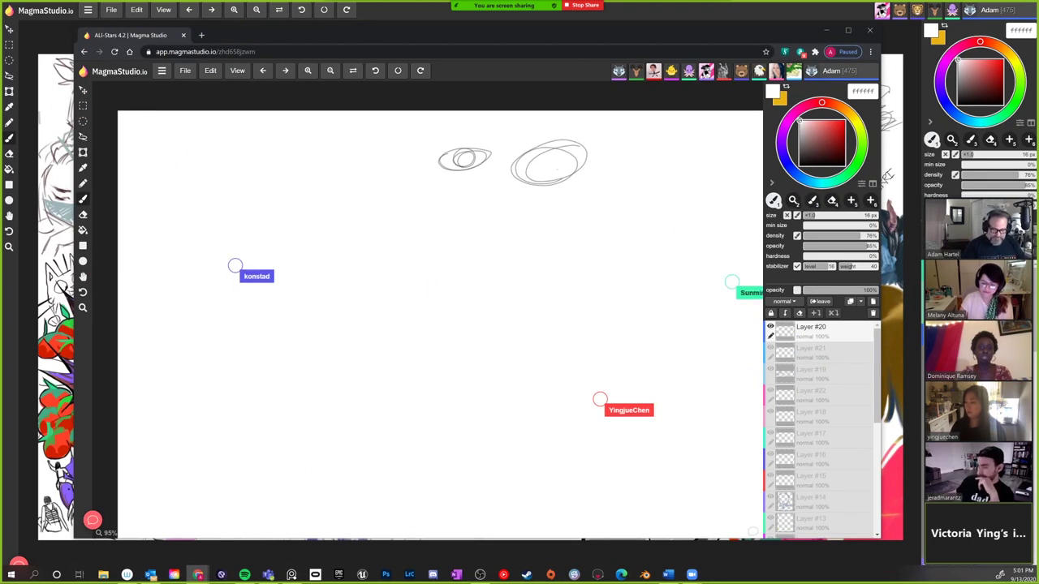
key(F11)
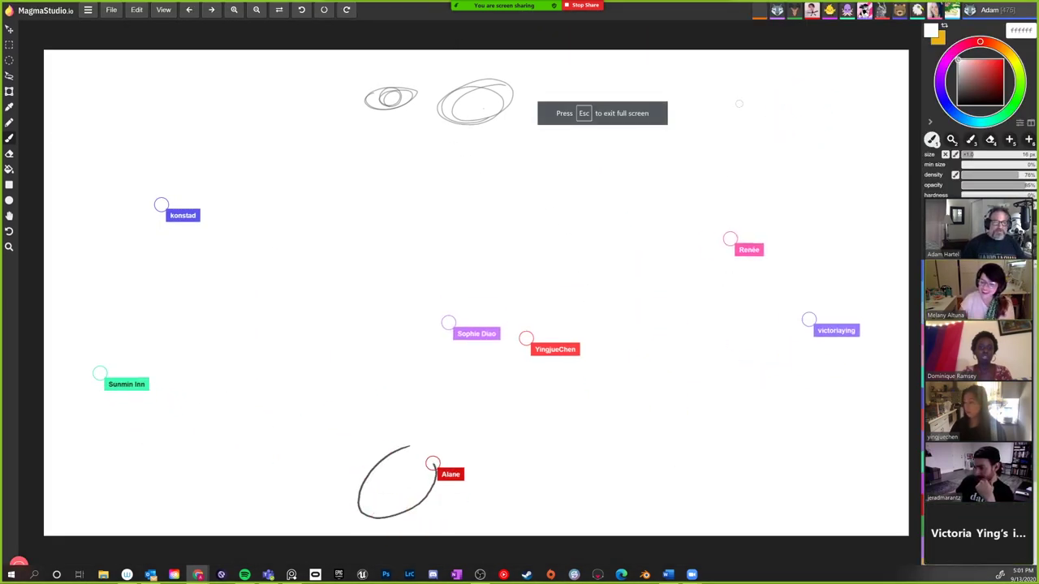
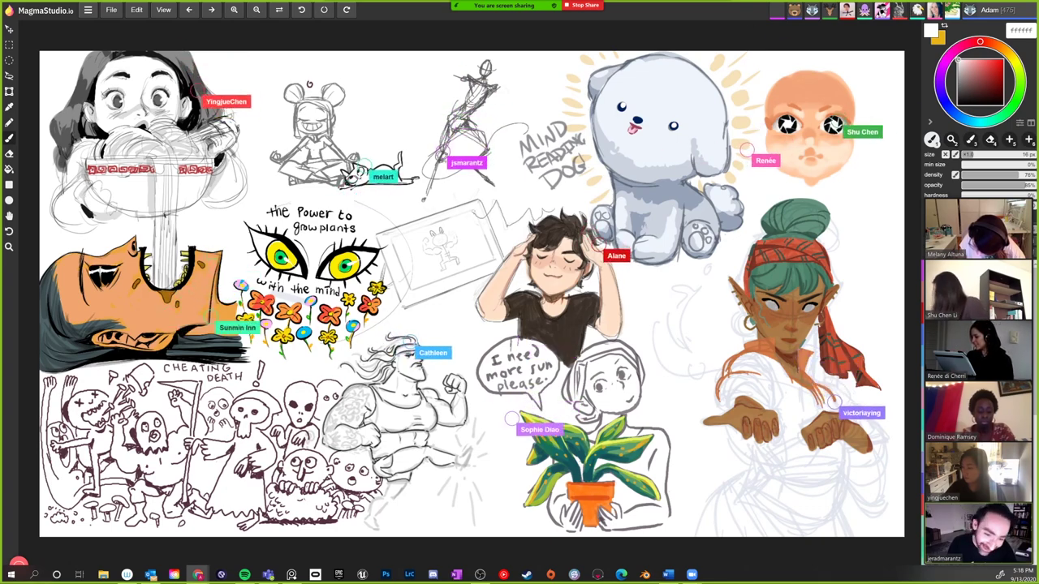
- Return to the shared canvas and examine the noodle-eating girl, the open-mouthed head and the meditating girl with cats up close
key(super+d)
key(alt+Tab)
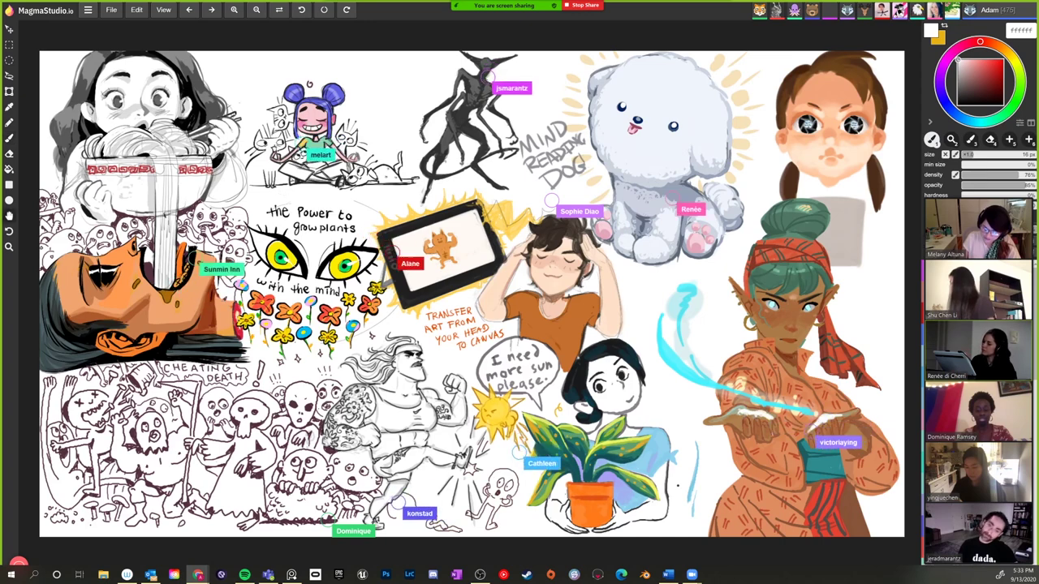
scroll(480, 296, left, 3)
scroll(529, 304, left, 10)
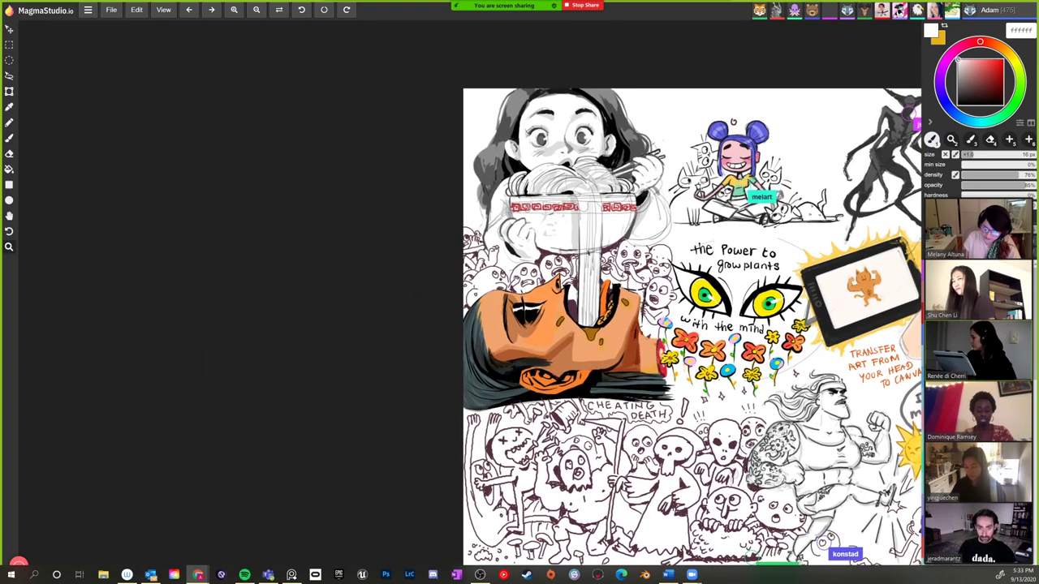
scroll(632, 190, up, 5)
scroll(519, 300, right, 10)
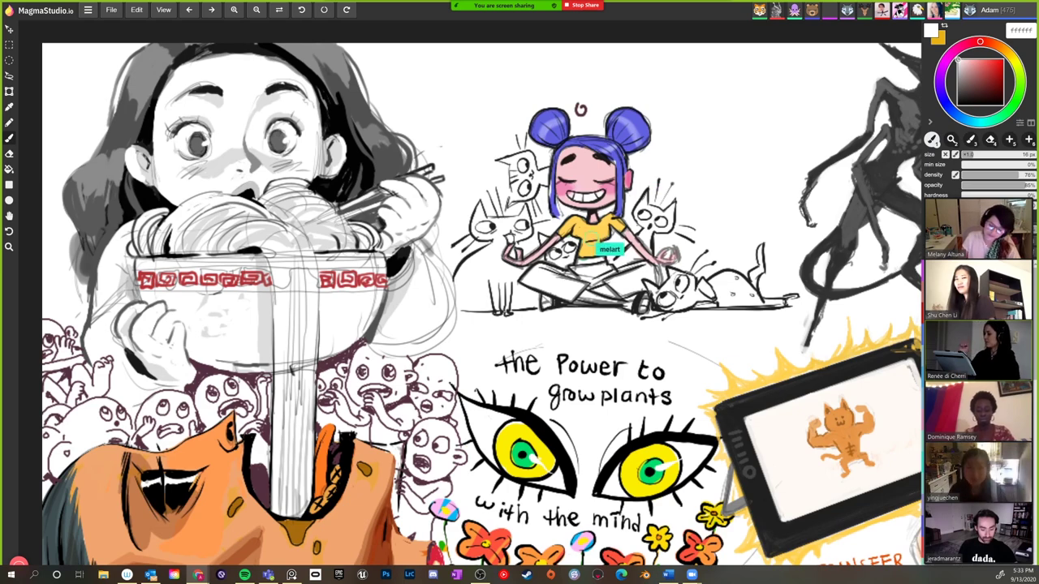
scroll(373, 248, down, 1)
scroll(487, 313, right, 2)
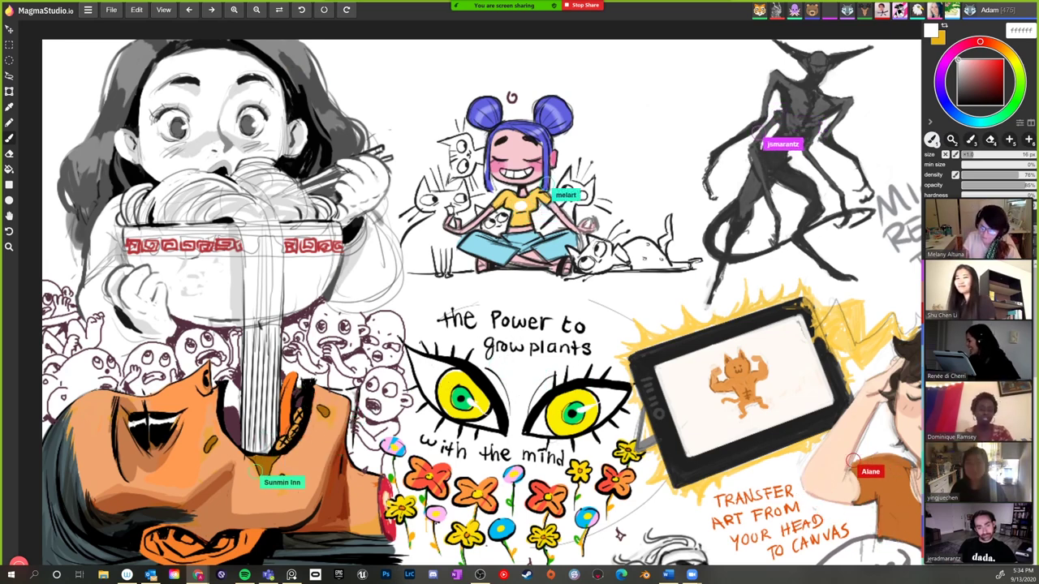
- Examine the plant-growing eyes, the "CHEATING DEATH" skeleton crowd and the tattooed muscular man, including how they sit among the neighbouring drawings
scroll(482, 302, down, 5)
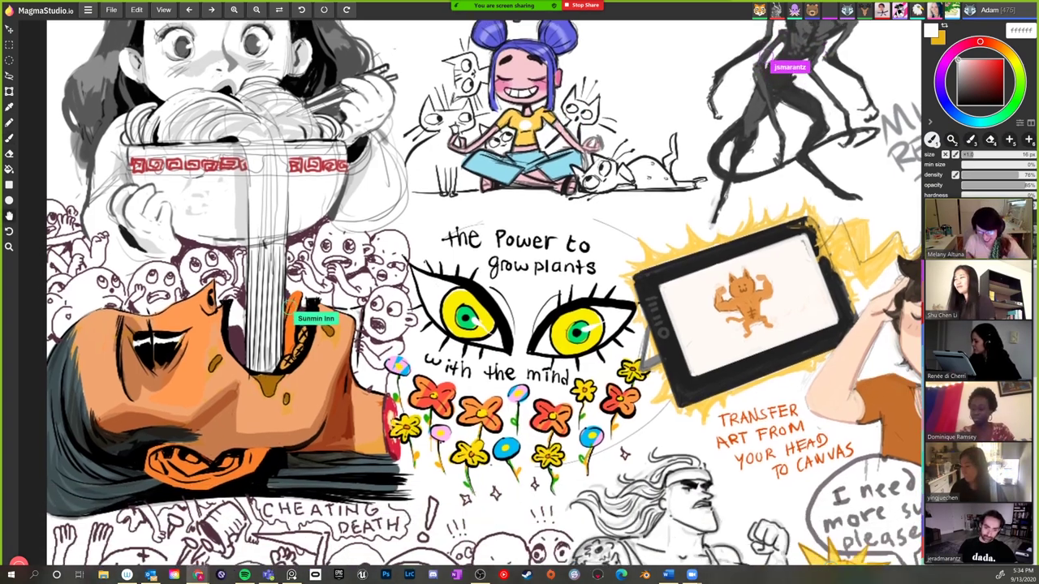
scroll(496, 302, down, 3)
scroll(483, 302, right, 3)
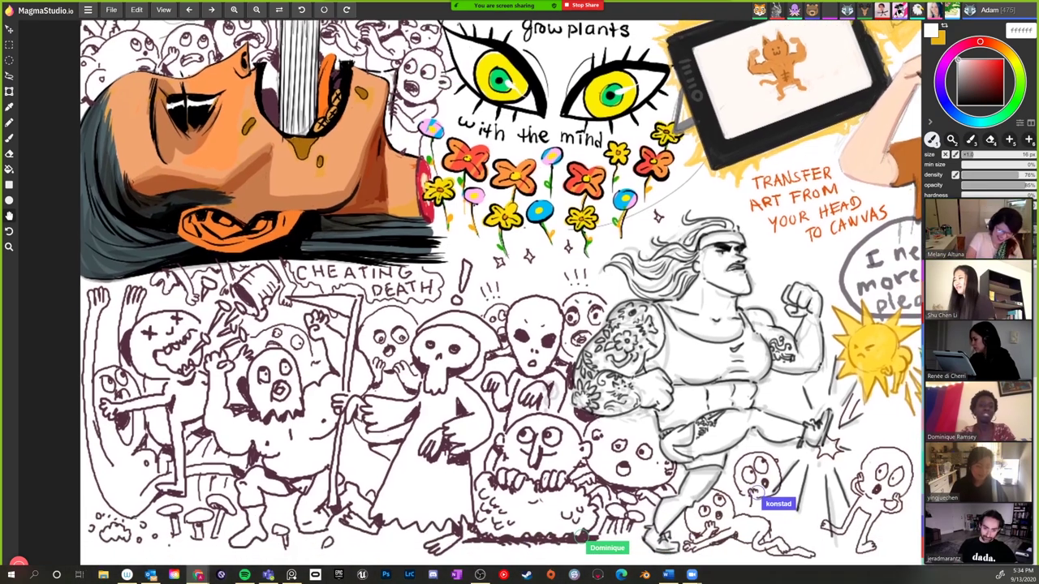
scroll(482, 302, down, 1)
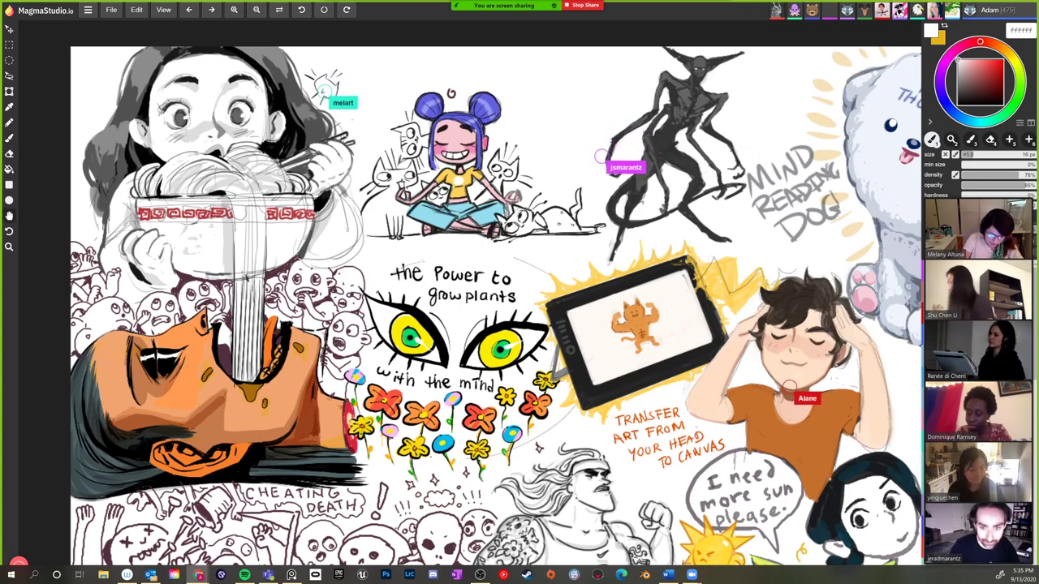
- Follow the drawings across the canvas's lower half, from the skeleton crowd and muscular man to the curly-haired boy and potted plant
scroll(487, 309, down, 2)
scroll(487, 300, down, 3)
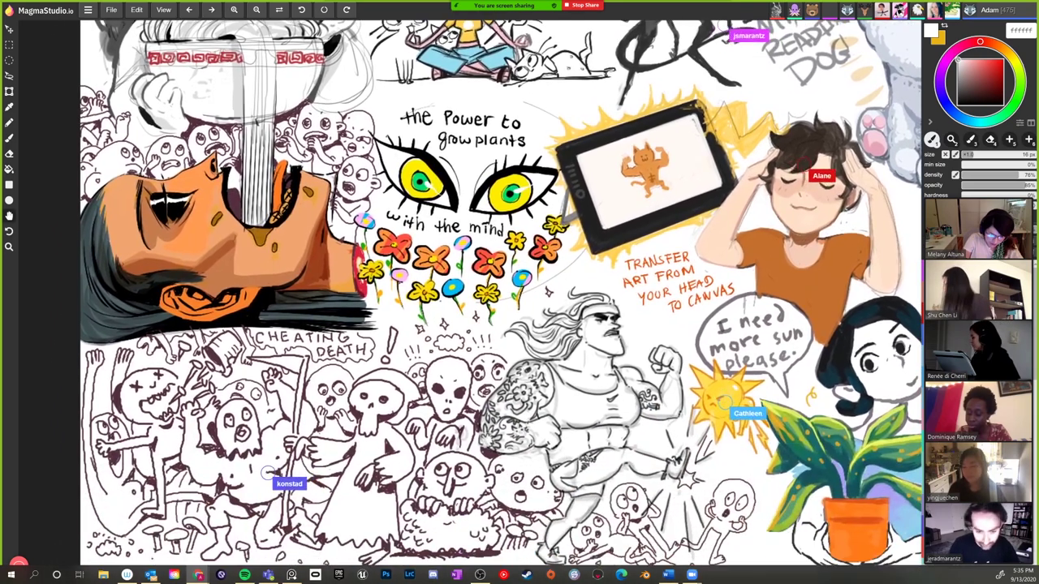
scroll(487, 300, down, 2)
scroll(487, 300, right, 2)
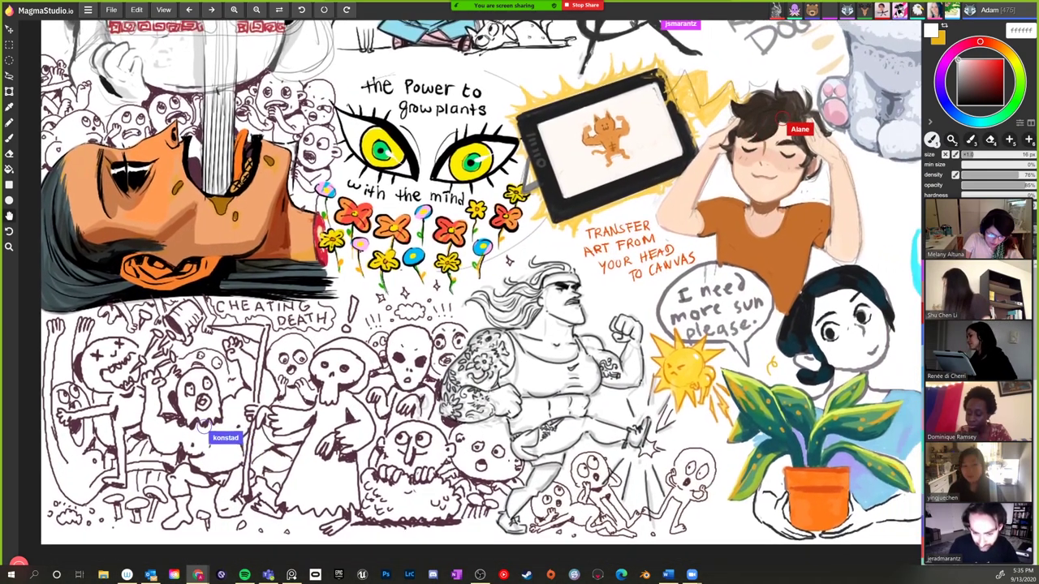
scroll(487, 300, left, 1)
scroll(487, 300, up, 1)
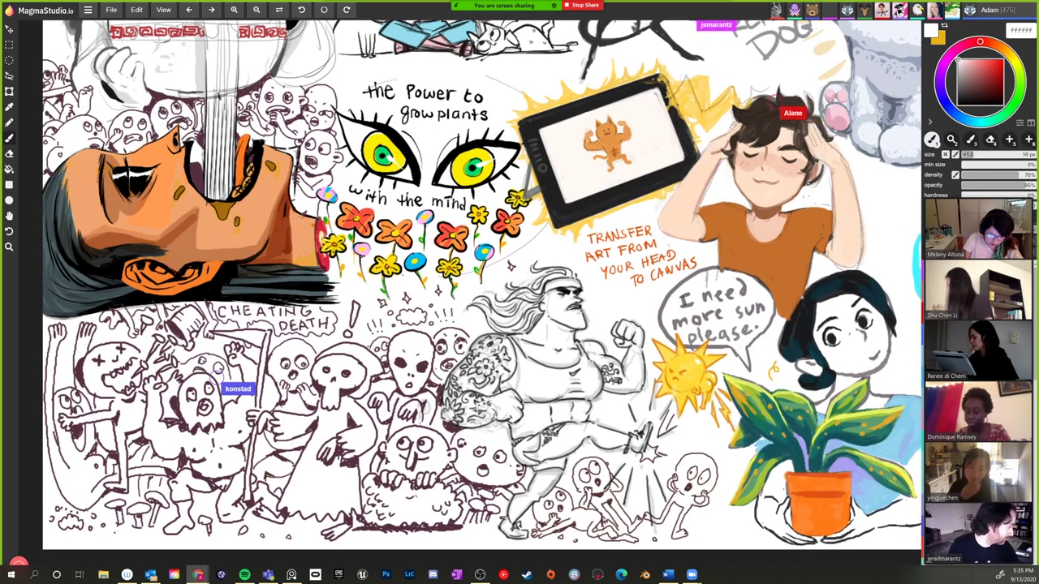
scroll(482, 284, left, 1)
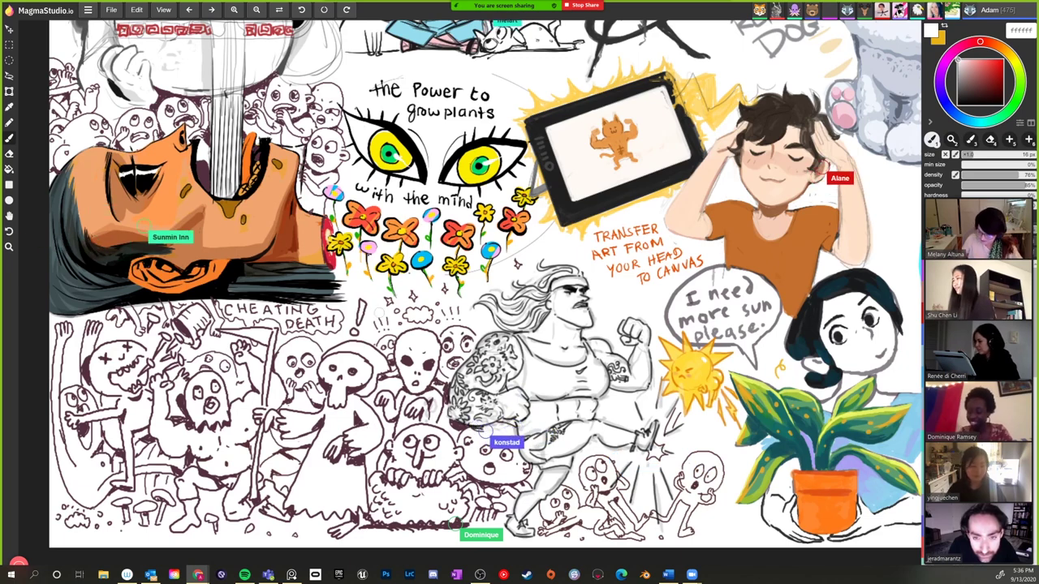
scroll(480, 284, right, 1)
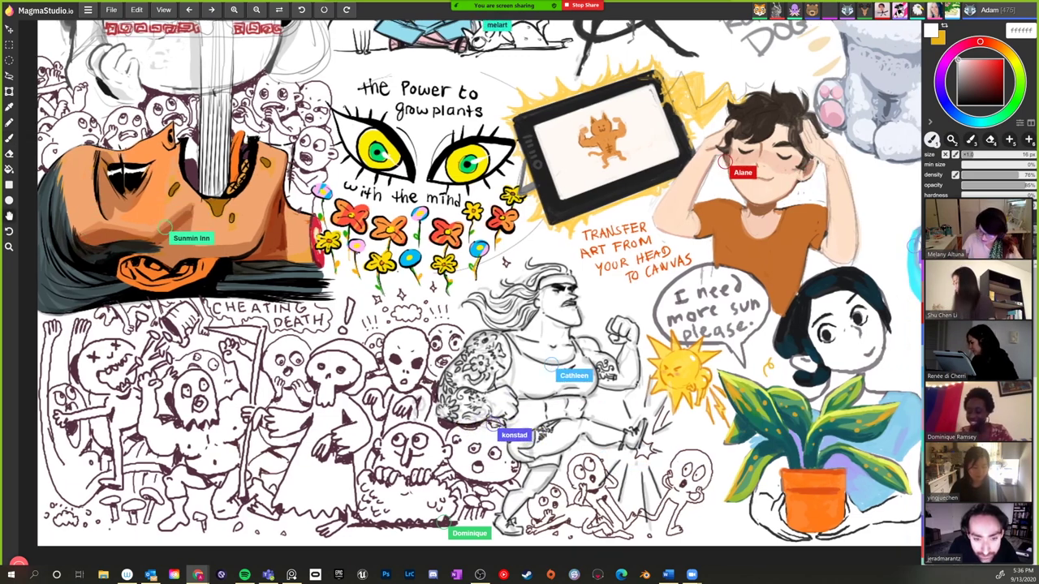
scroll(479, 284, right, 5)
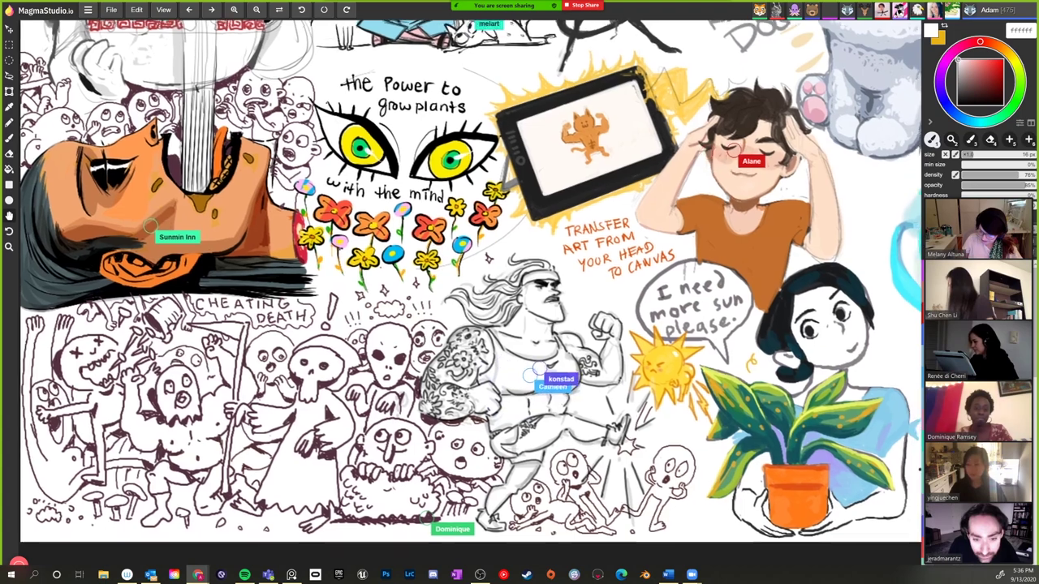
- Examine the curly-haired boy with the drawing tablet, the potted-plant woman and the green-haired elf conjuring water
scroll(480, 284, right, 5)
scroll(480, 284, up, 1)
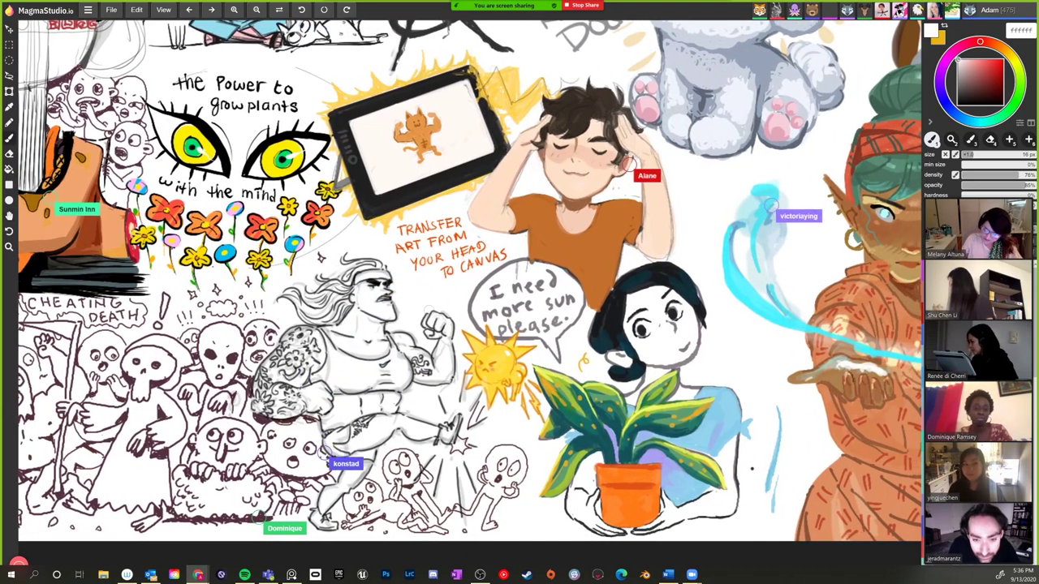
scroll(468, 414, right, 2)
scroll(468, 414, down, 1)
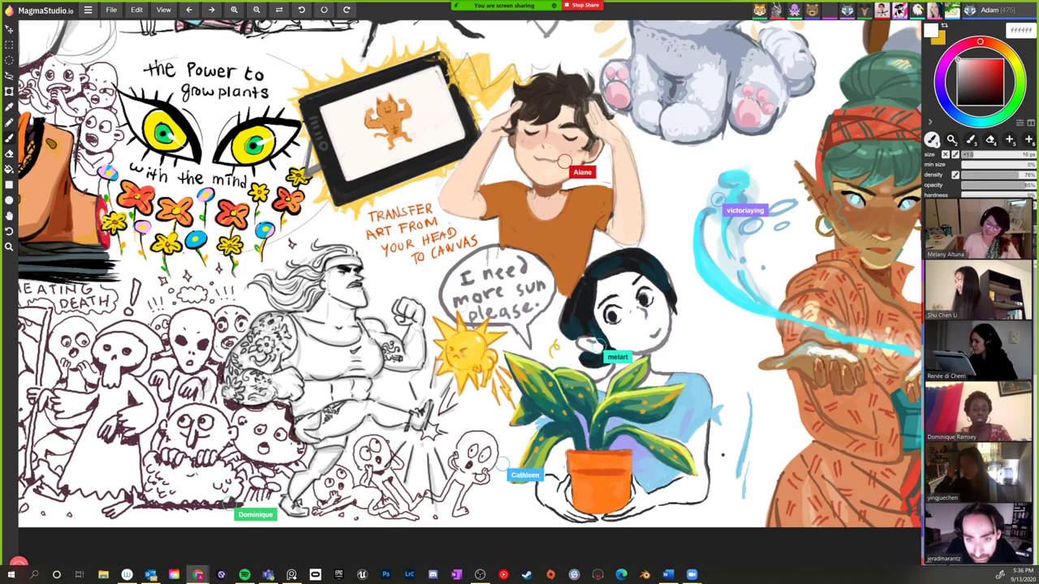
scroll(469, 275, left, 1)
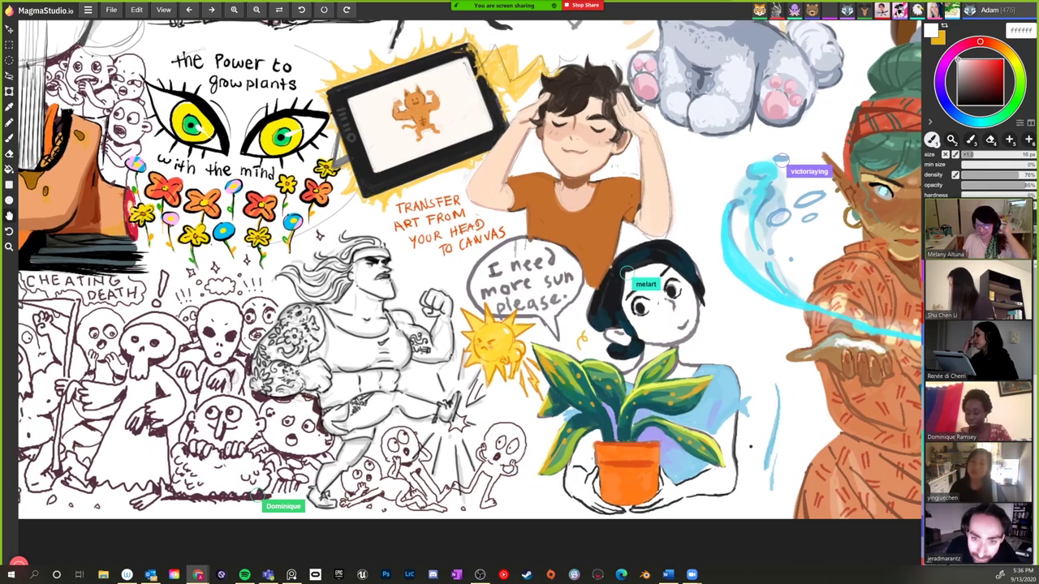
scroll(469, 269, up, 3)
scroll(469, 269, right, 2)
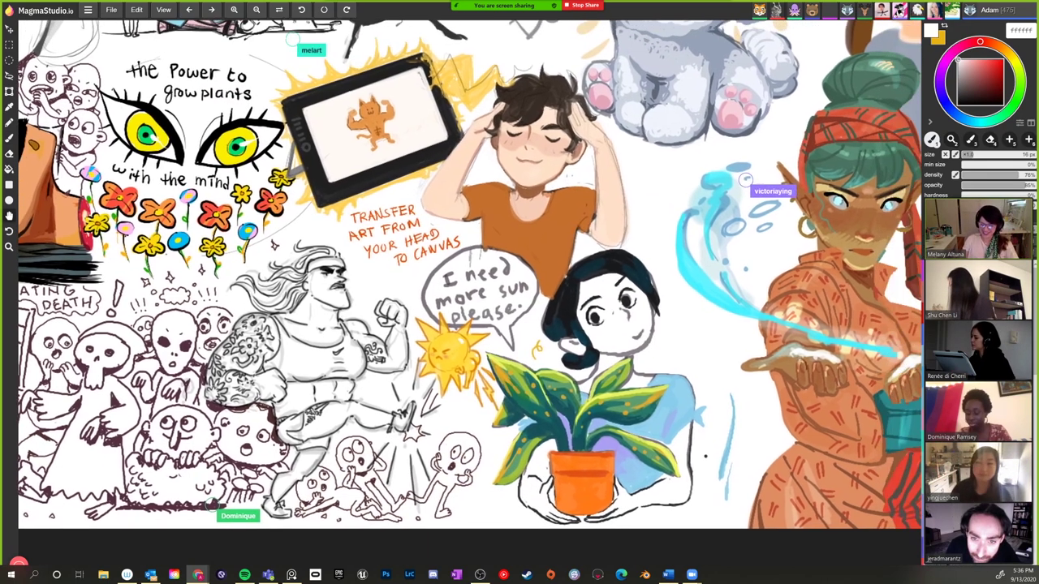
scroll(469, 274, up, 2)
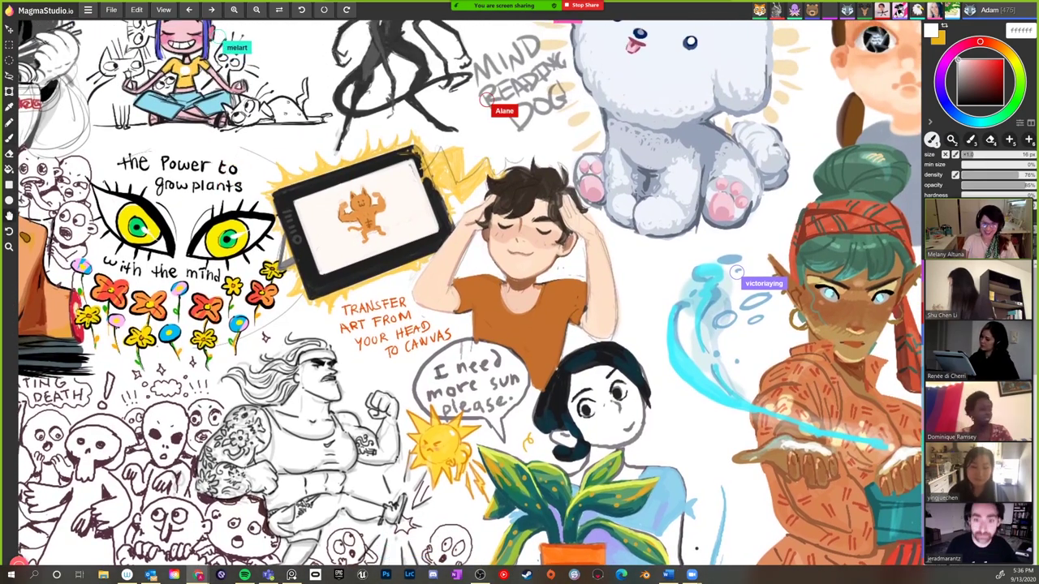
- Look over the middle of the canvas, from the meditating girl and plant-growing eyes to the dark horned creature and mind-reading dog
scroll(469, 274, left, 3)
scroll(469, 275, up, 3)
scroll(469, 275, left, 2)
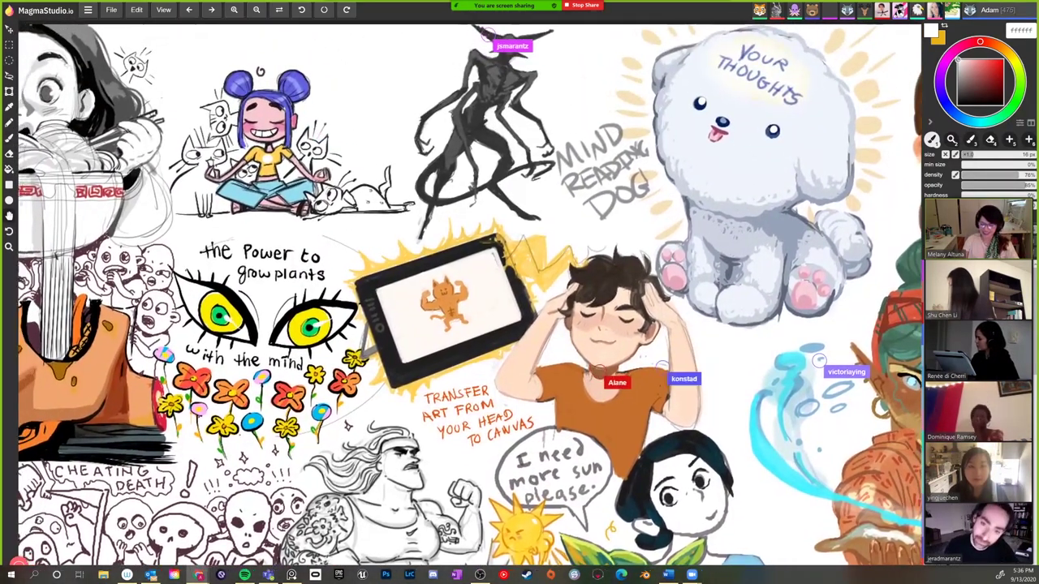
scroll(470, 274, left, 1)
scroll(469, 275, down, 1)
scroll(469, 274, down, 2)
scroll(469, 274, right, 1)
scroll(469, 274, up, 2)
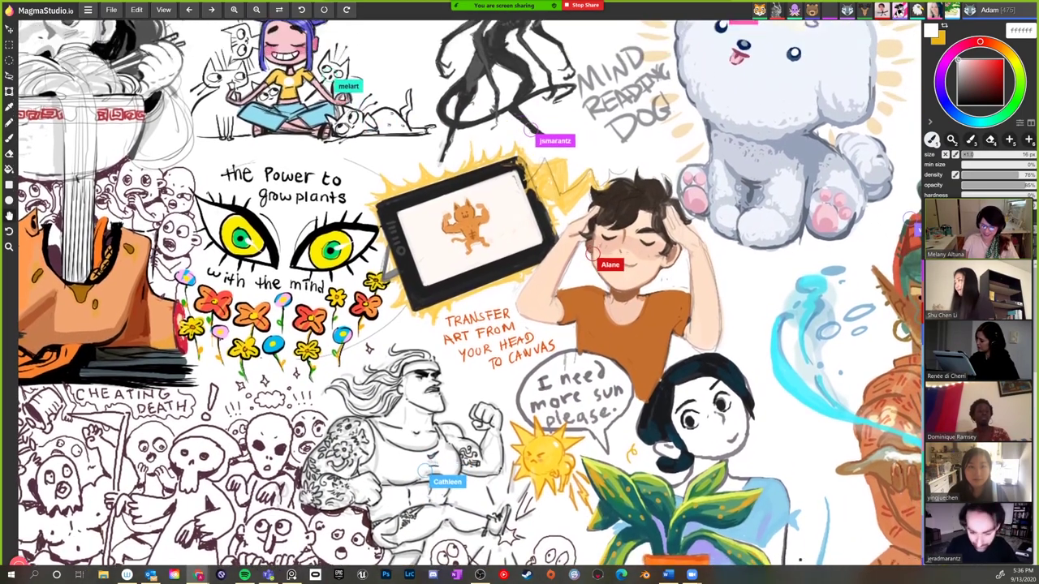
scroll(469, 275, right, 2)
scroll(469, 274, right, 1)
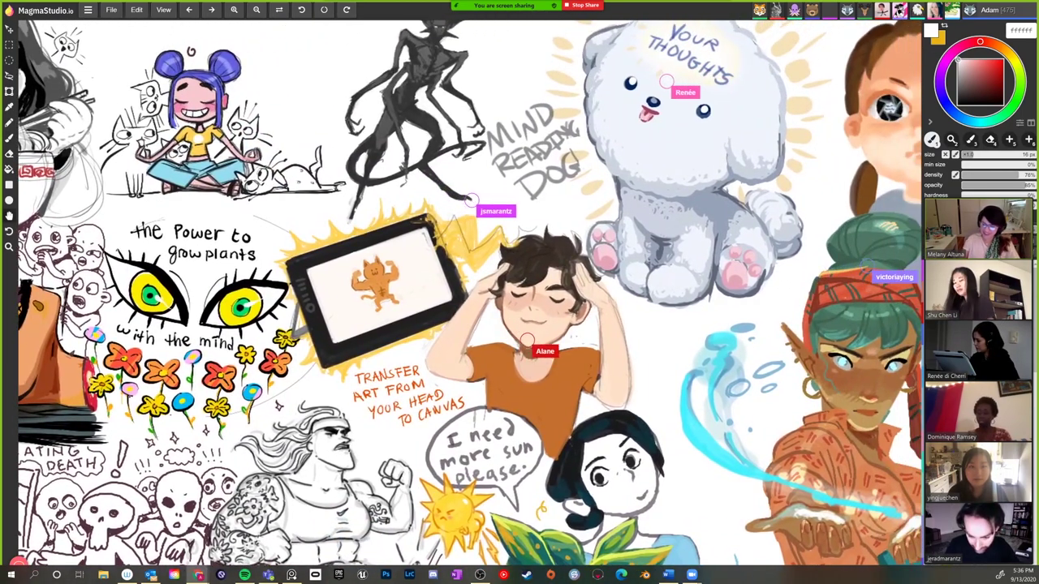
- Examine the white mind-reading dog and the camera-eyed girl, together with the elf below them
scroll(469, 274, right, 1)
scroll(469, 274, up, 1)
scroll(469, 274, left, 1)
scroll(469, 275, down, 1)
scroll(469, 274, right, 2)
scroll(469, 274, up, 1)
scroll(469, 274, up, 1)
scroll(469, 274, down, 1)
scroll(469, 274, right, 1)
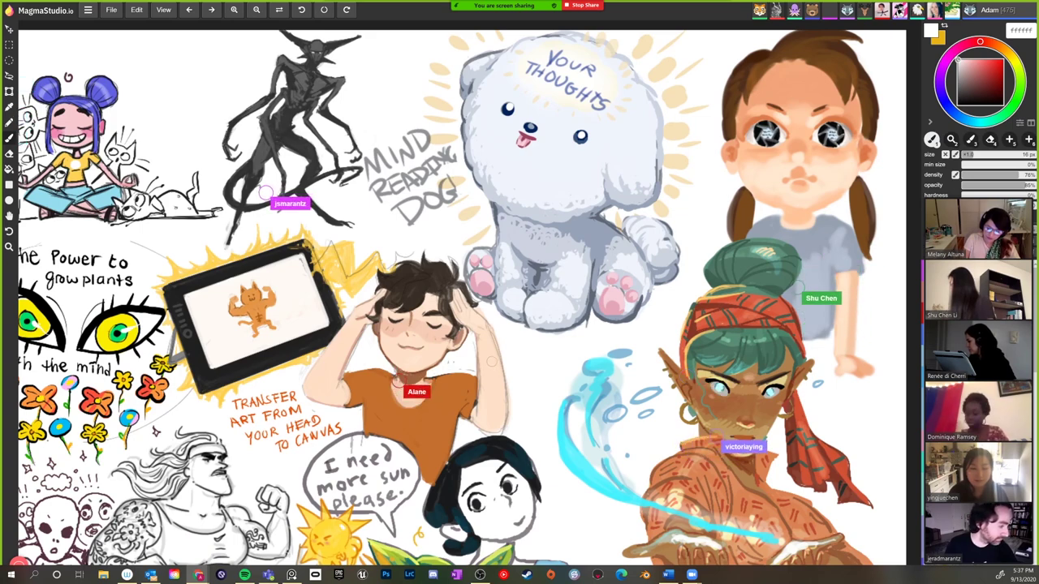
scroll(449, 329, up, 1)
scroll(450, 329, up, 3)
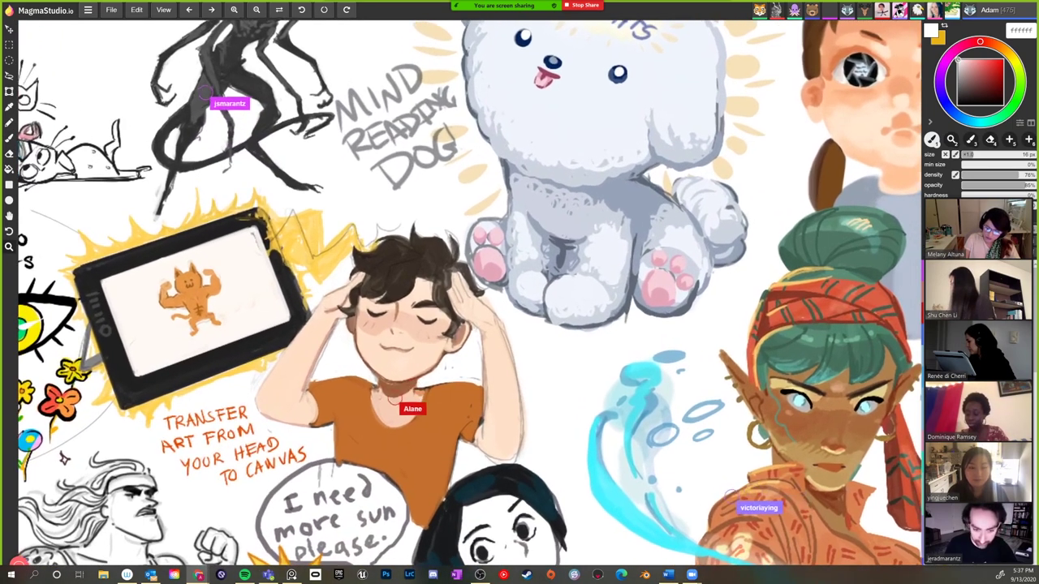
- Compare the curly-haired boy, the "I need more sun please" plant drawing and the full figure of the water-conjuring elf
scroll(470, 300, down, 3)
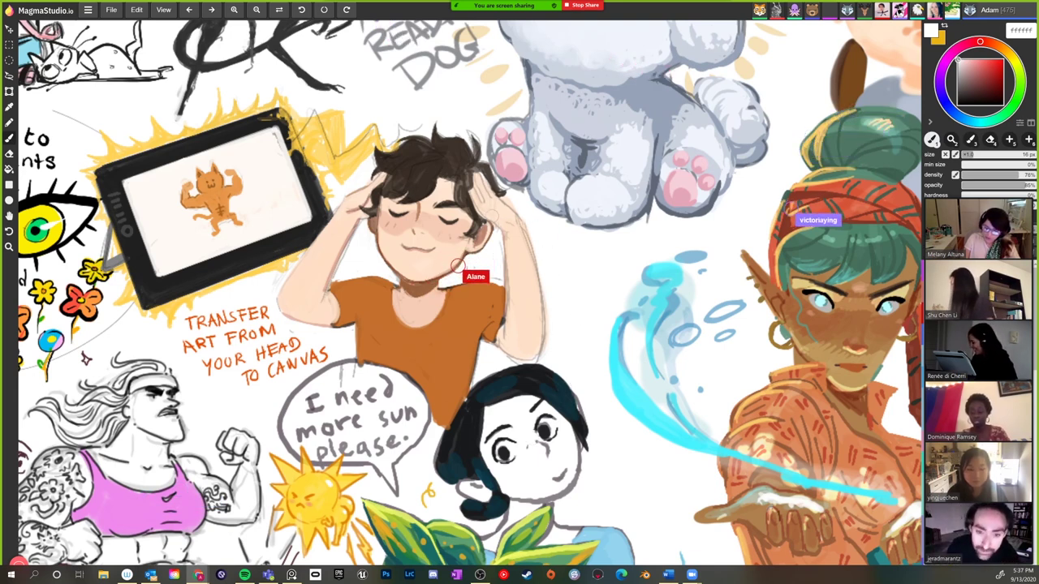
scroll(520, 292, up, 1)
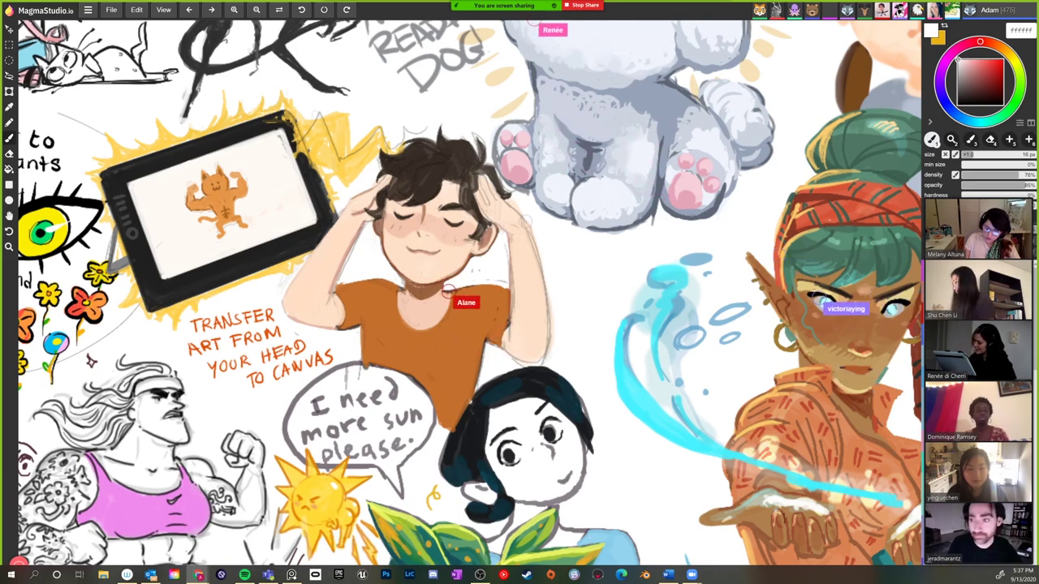
scroll(470, 292, down, 1)
scroll(470, 292, down, 2)
scroll(471, 292, down, 1)
scroll(471, 292, up, 4)
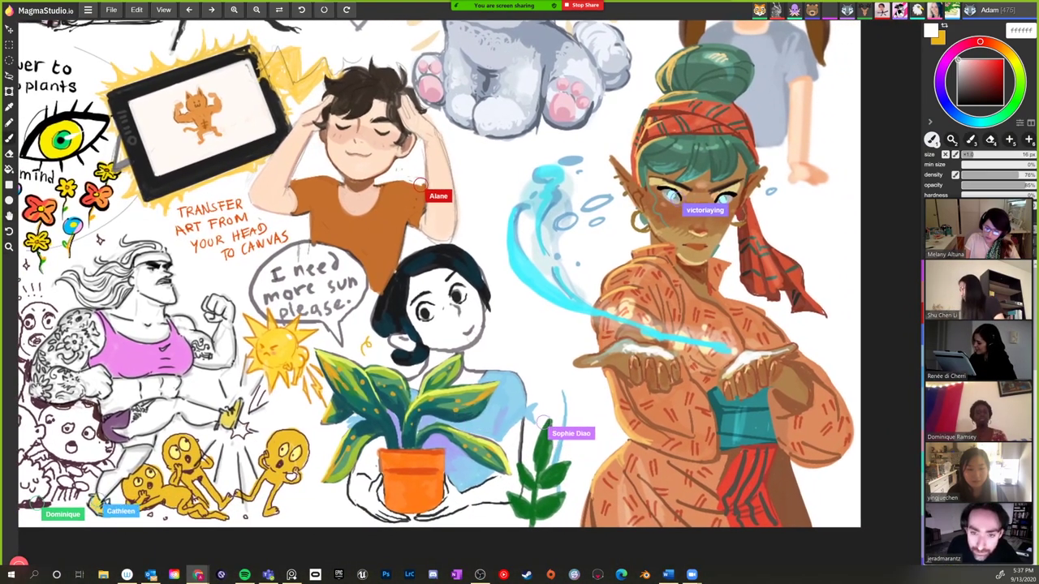
scroll(471, 292, up, 3)
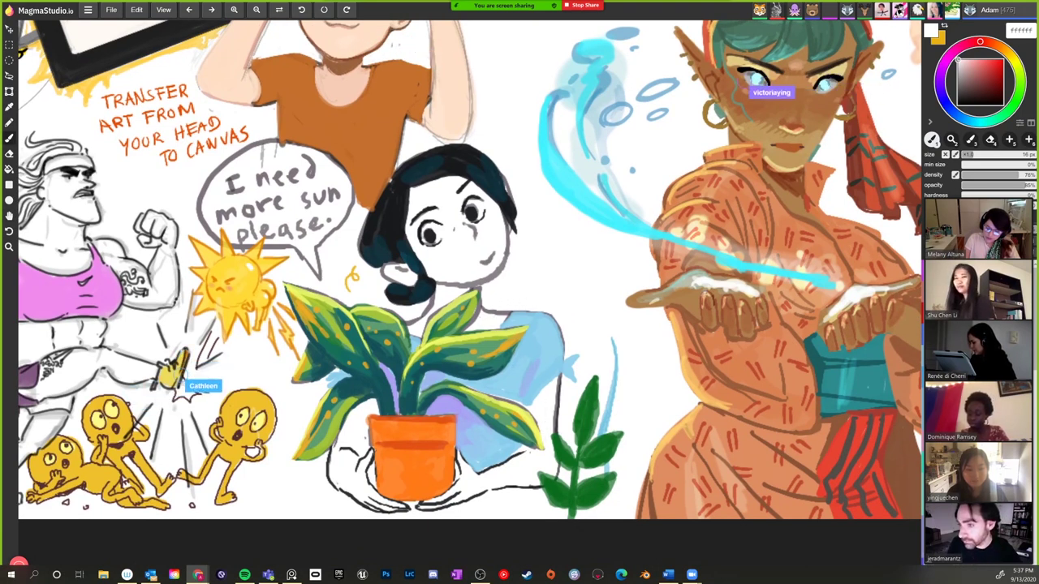
- Examine the potted-plant woman, the angry sun and the yellow figures beside the kicking muscular man up close
scroll(471, 280, left, 3)
scroll(470, 280, up, 2)
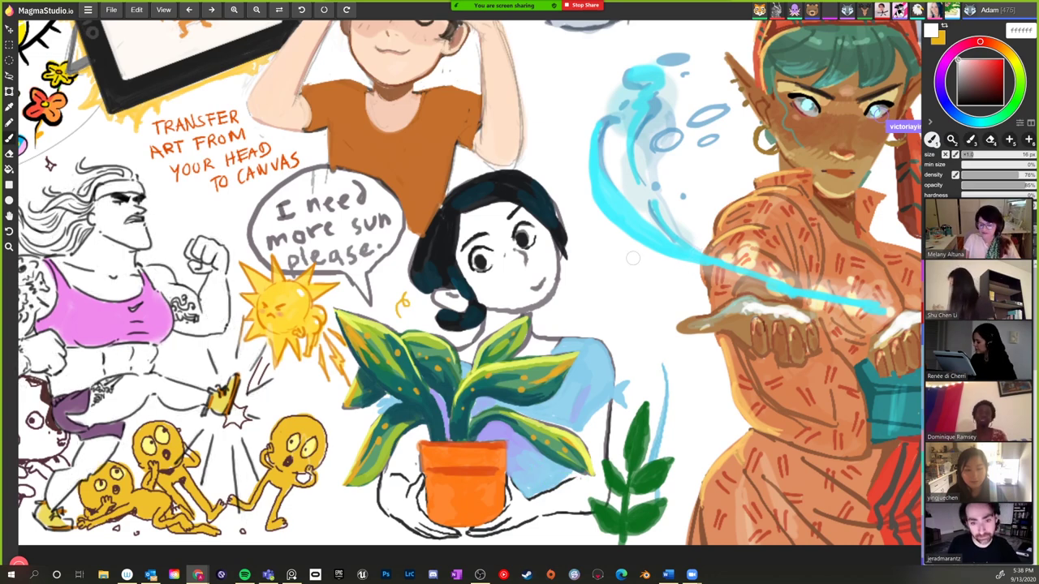
scroll(471, 284, down, 1)
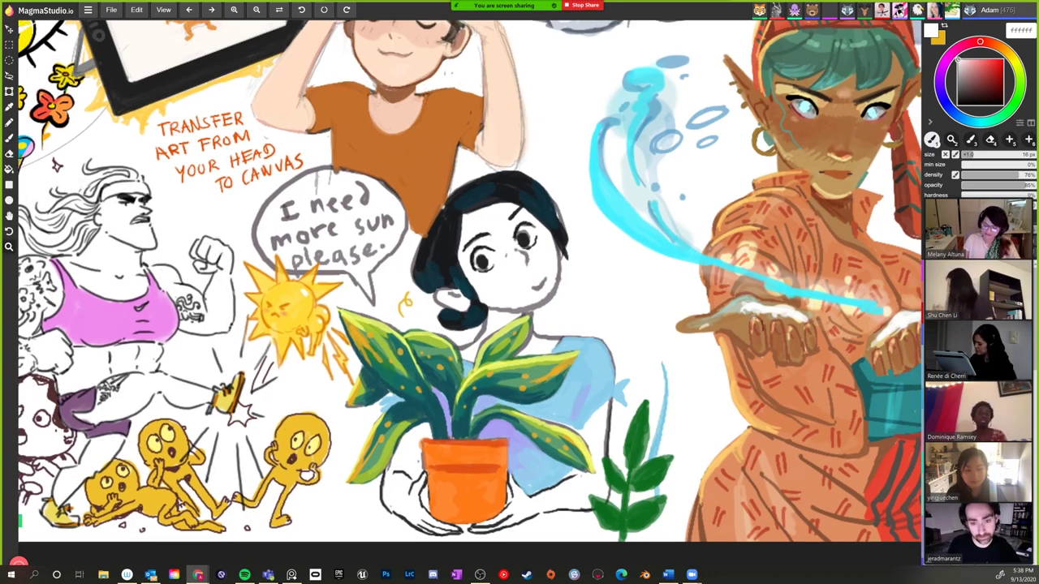
scroll(470, 284, right, 2)
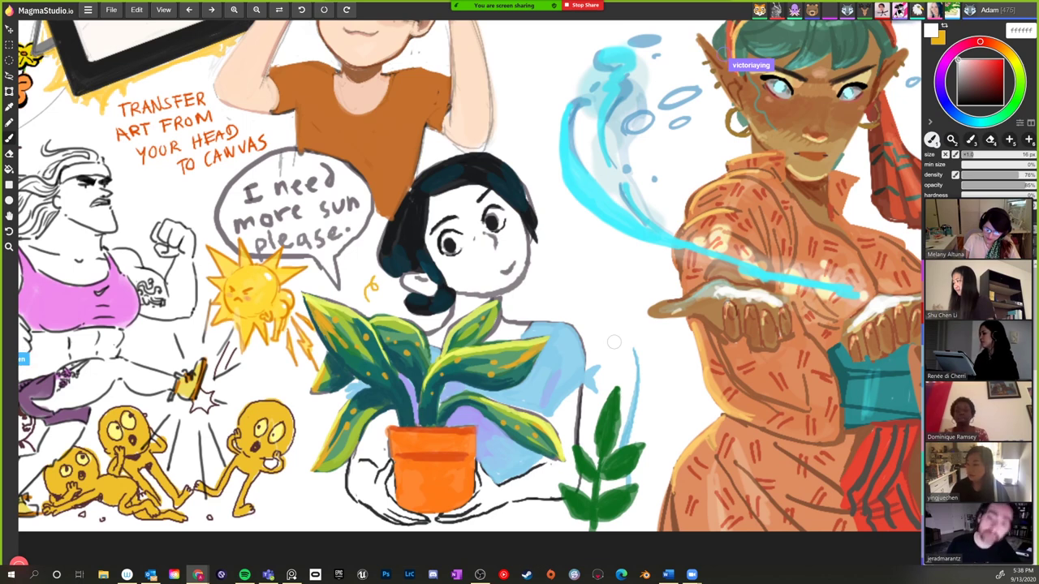
scroll(469, 276, right, 1)
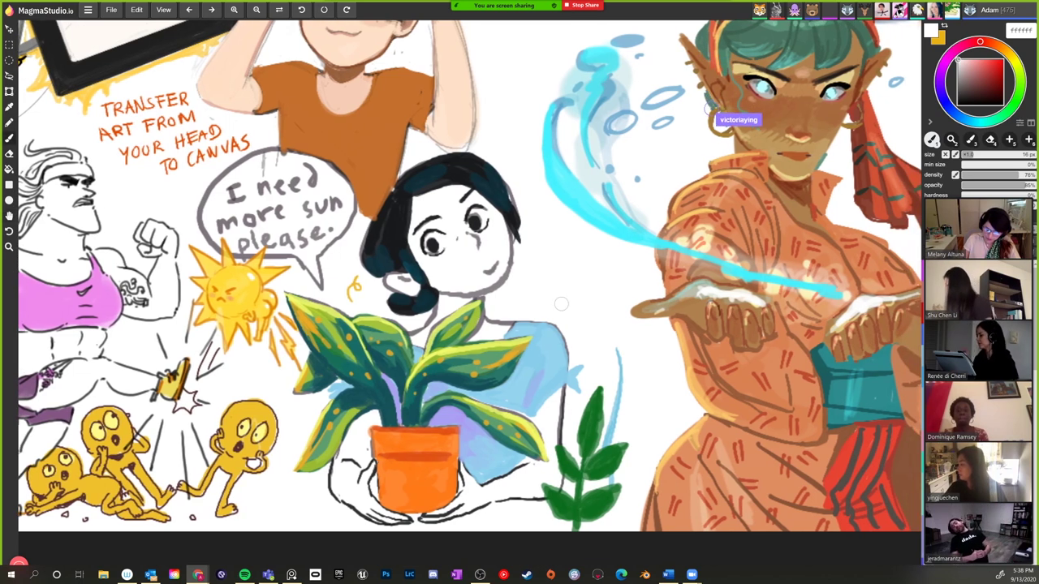
scroll(588, 318, down, 1)
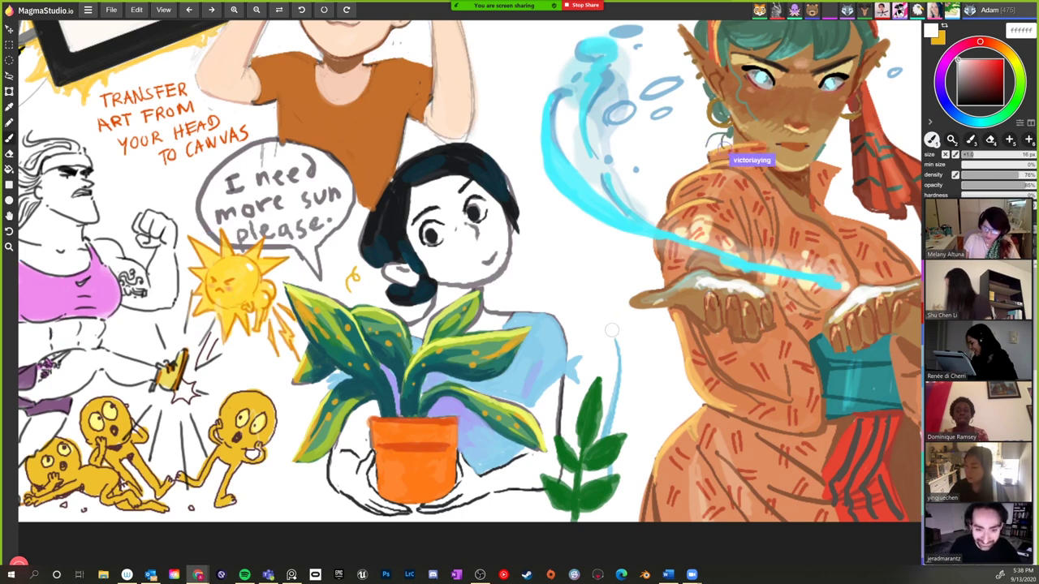
scroll(535, 297, up, 2)
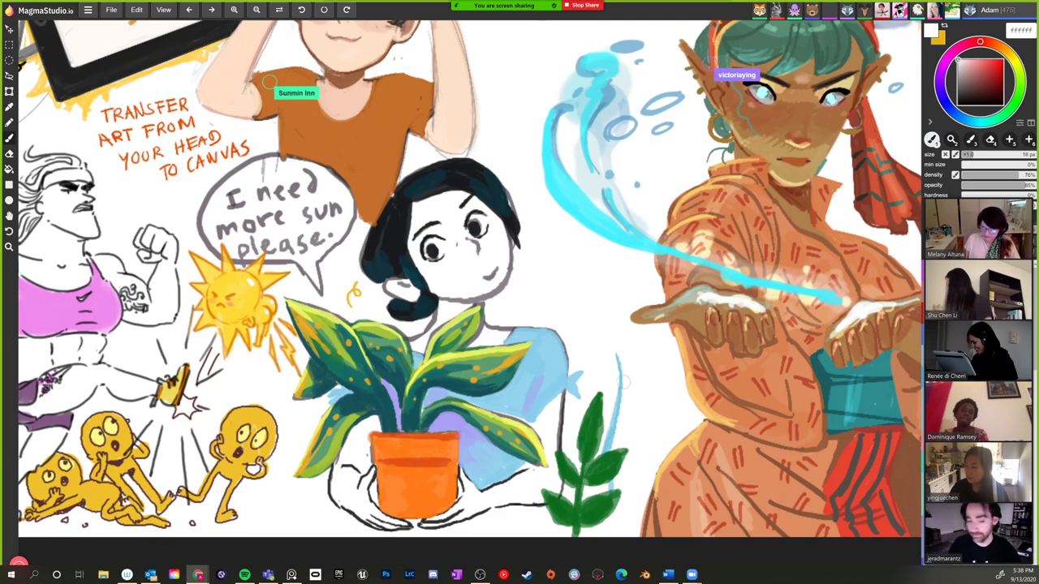
scroll(564, 294, up, 5)
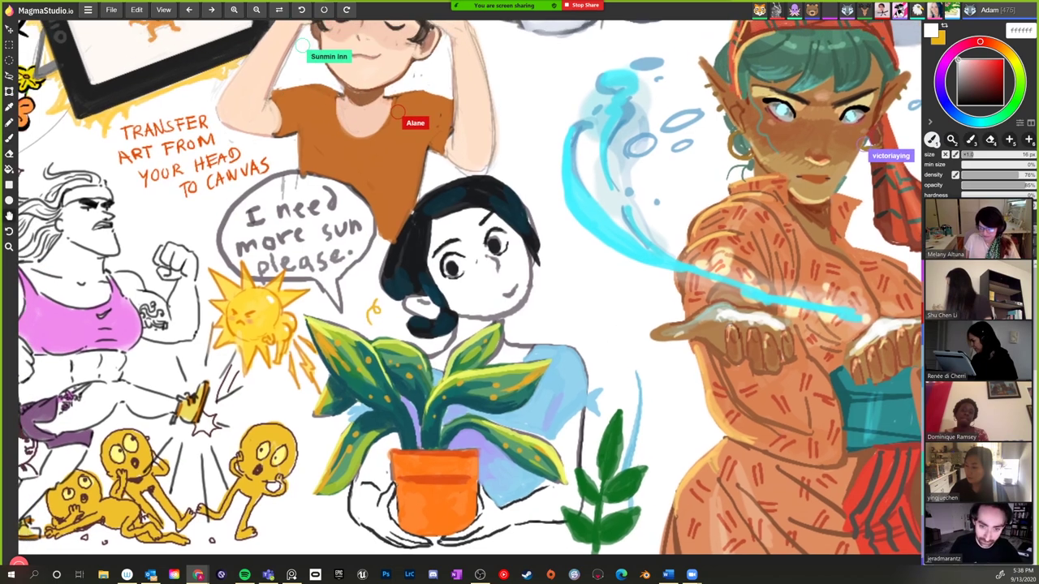
scroll(519, 292, up, 1)
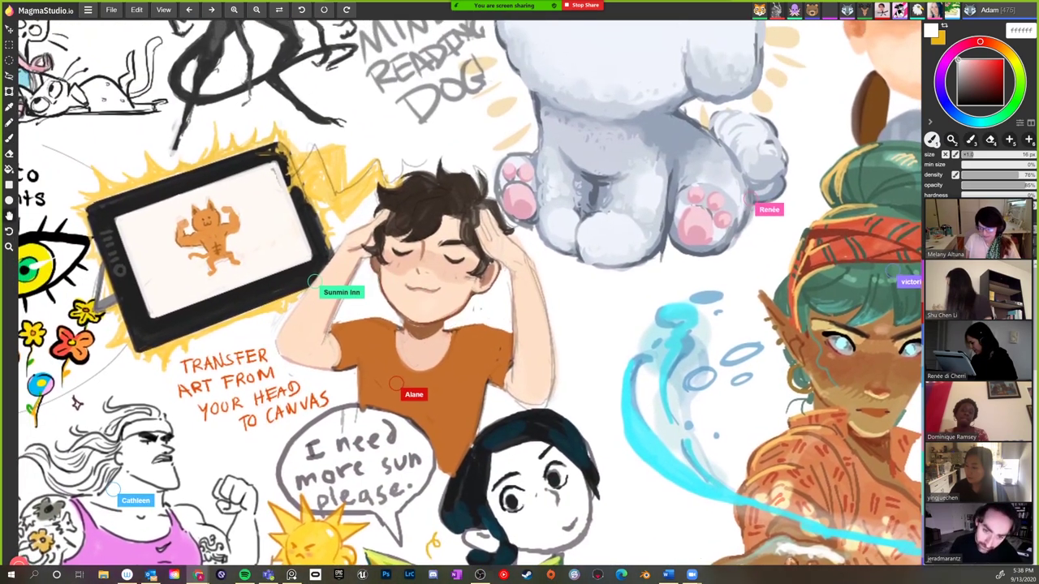
- Review the canvas's upper half, from the mind-reading dog and dark horned creature back to the meditating girl
scroll(520, 292, up, 5)
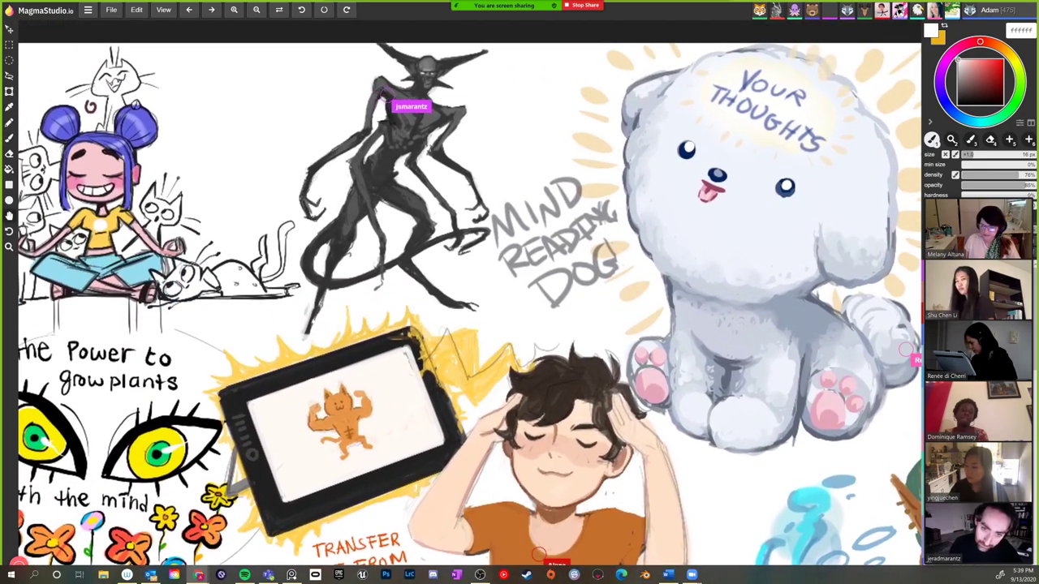
scroll(519, 293, up, 5)
scroll(520, 292, down, 5)
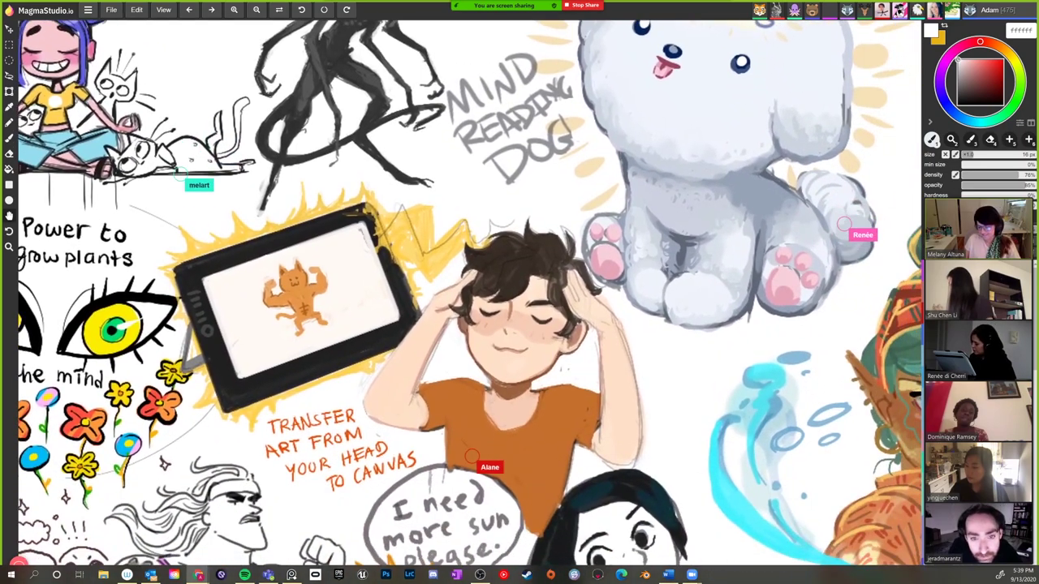
scroll(693, 354, down, 3)
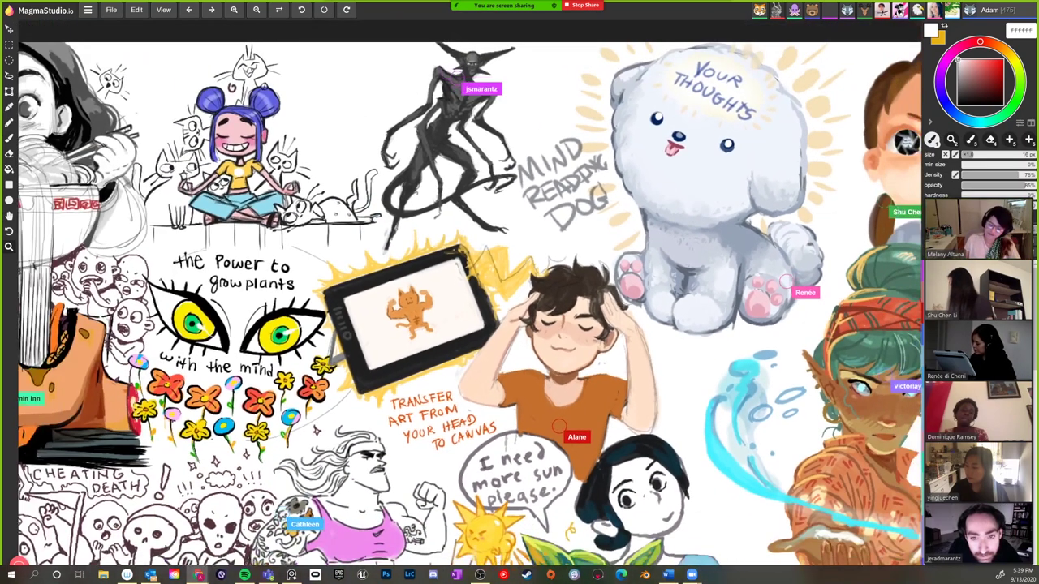
scroll(520, 292, left, 10)
scroll(519, 292, down, 3)
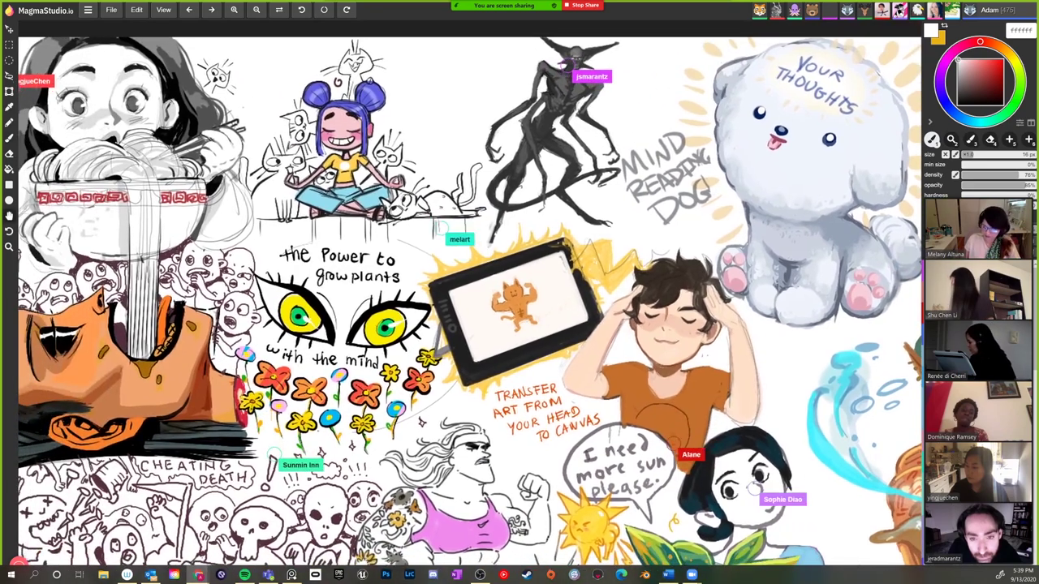
- Examine the noodle-eating girl, the open-mouthed head and the "CHEATING DEATH" crowd along the canvas's outer edge
scroll(519, 292, left, 6)
scroll(519, 292, down, 4)
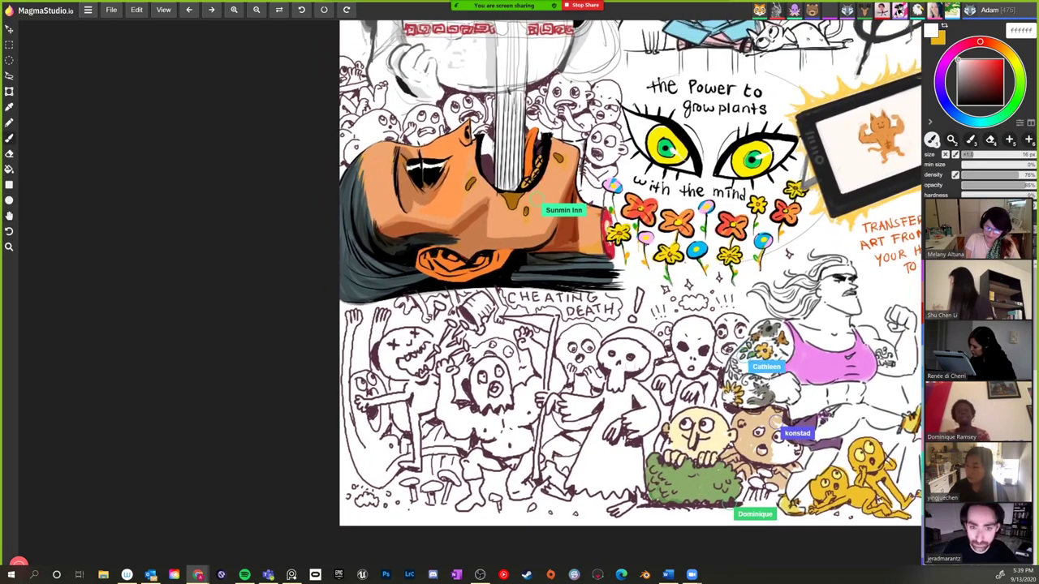
scroll(519, 292, left, 1)
scroll(520, 293, down, 2)
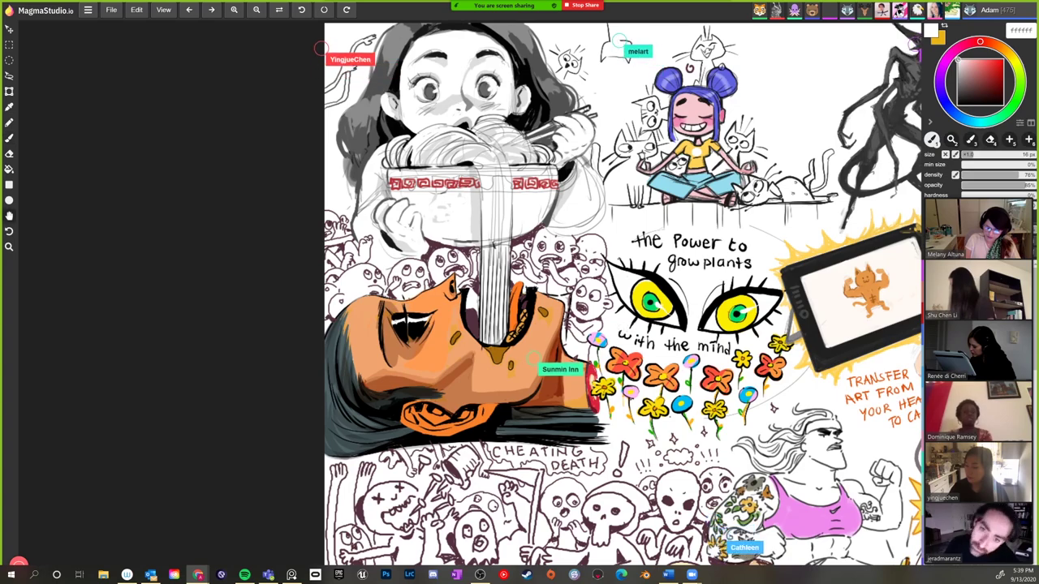
scroll(624, 292, left, 5)
scroll(624, 292, down, 1)
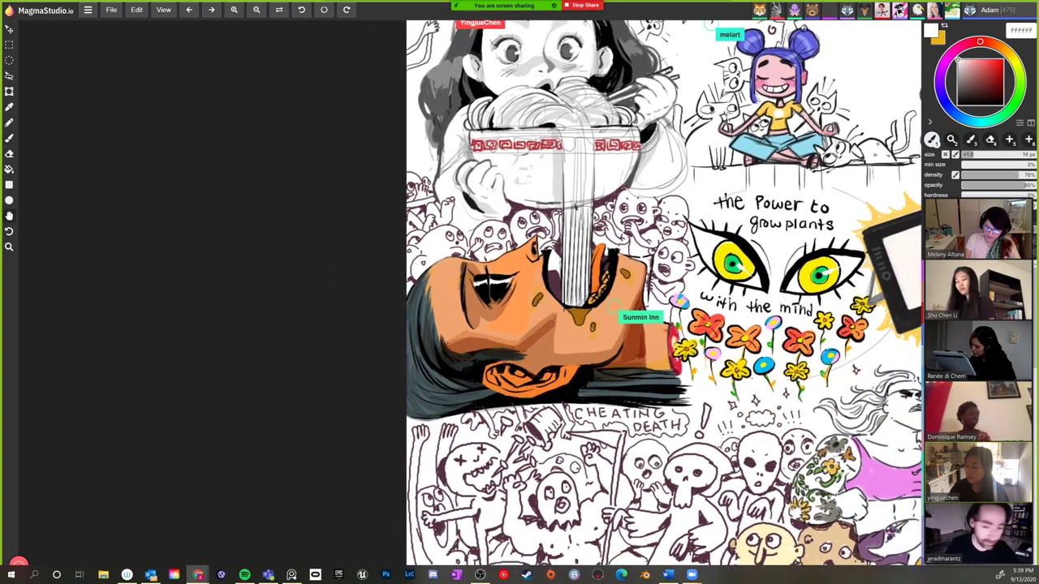
scroll(578, 292, right, 7)
scroll(578, 292, up, 2)
scroll(579, 292, right, 8)
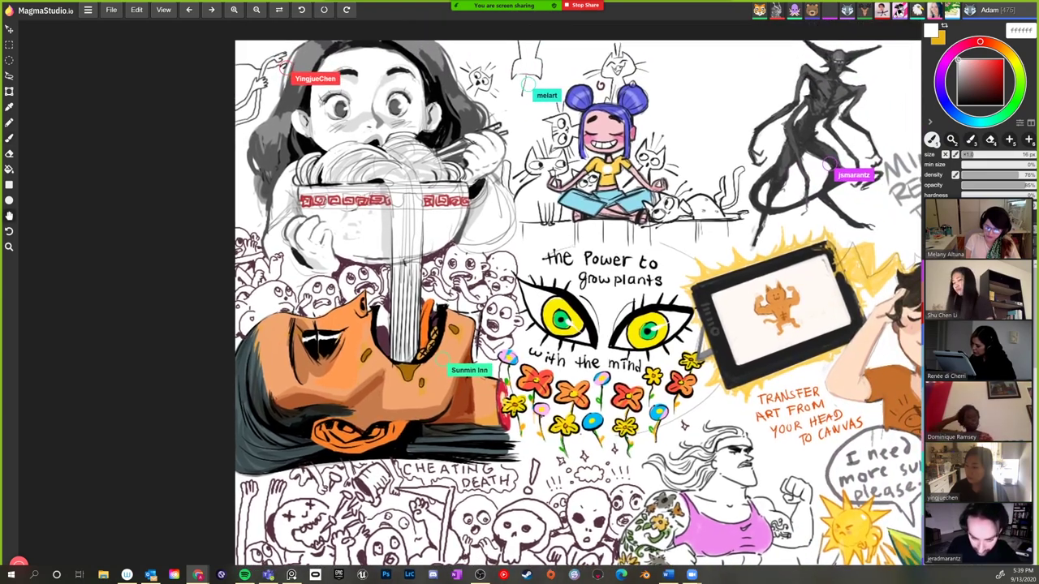
- Follow the lower drawings across the canvas, from the skeleton crowd past the tattooed muscular man and potted plant to the elf
scroll(579, 292, down, 3)
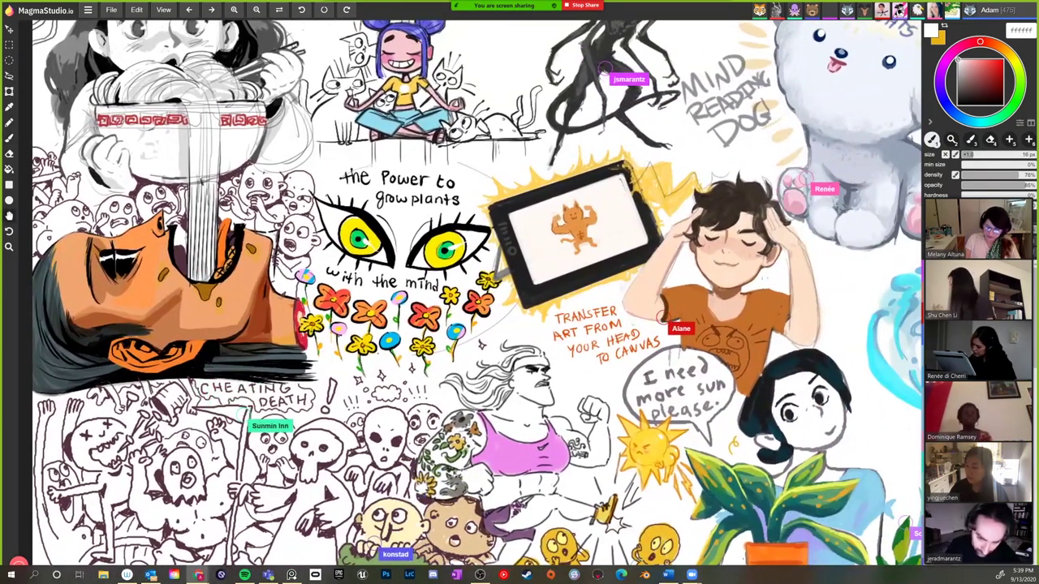
scroll(579, 292, down, 4)
scroll(579, 292, right, 4)
scroll(469, 268, down, 1)
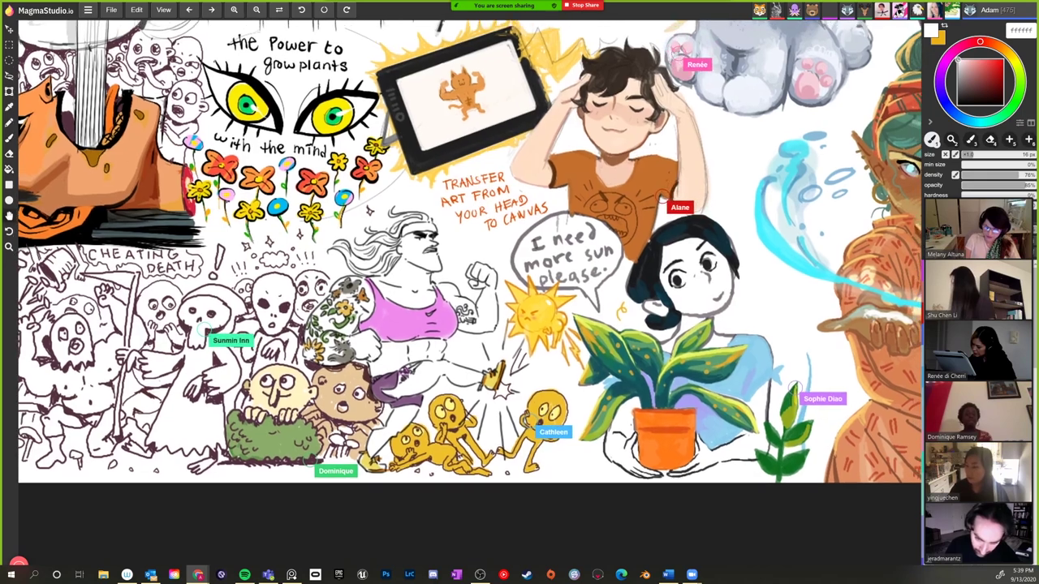
scroll(470, 267, up, 3)
scroll(469, 268, right, 4)
scroll(469, 268, right, 8)
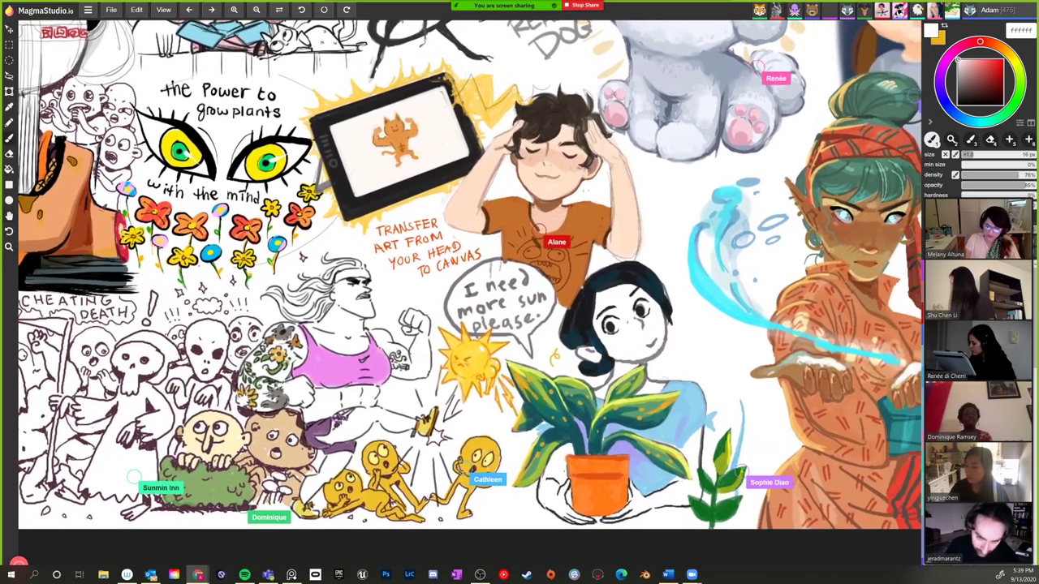
scroll(469, 268, up, 2)
scroll(469, 268, left, 2)
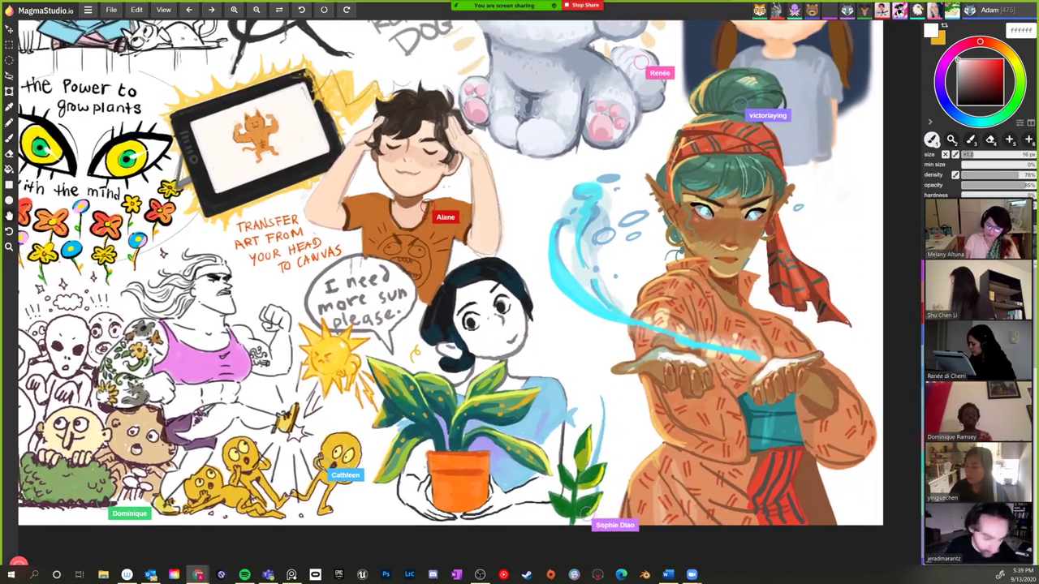
scroll(469, 268, down, 1)
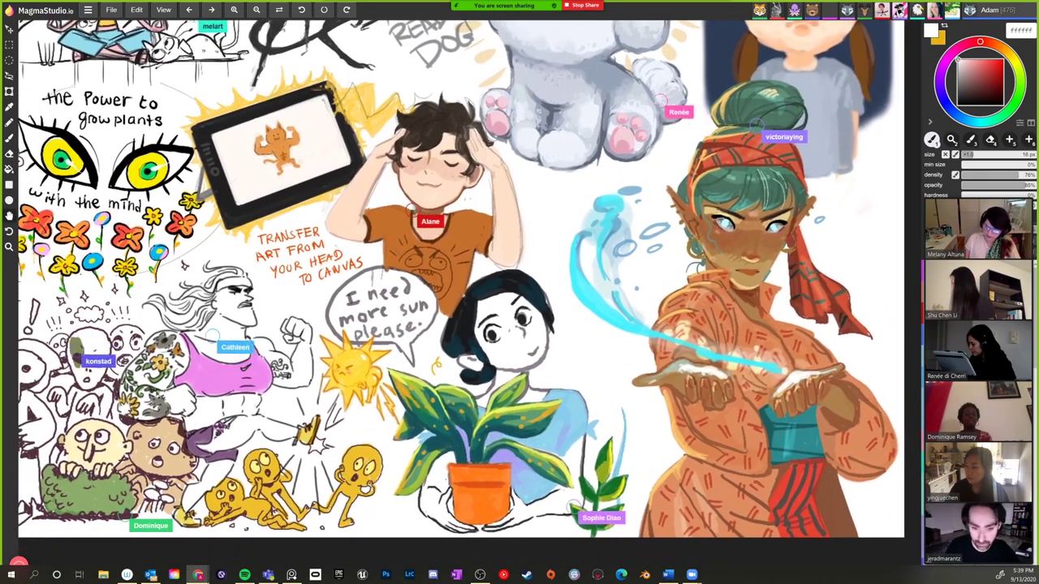
- Examine the canvas from the green-haired elf and potted-plant woman up to the mind-reading dog and the braided girl's portrait
scroll(469, 268, up, 2)
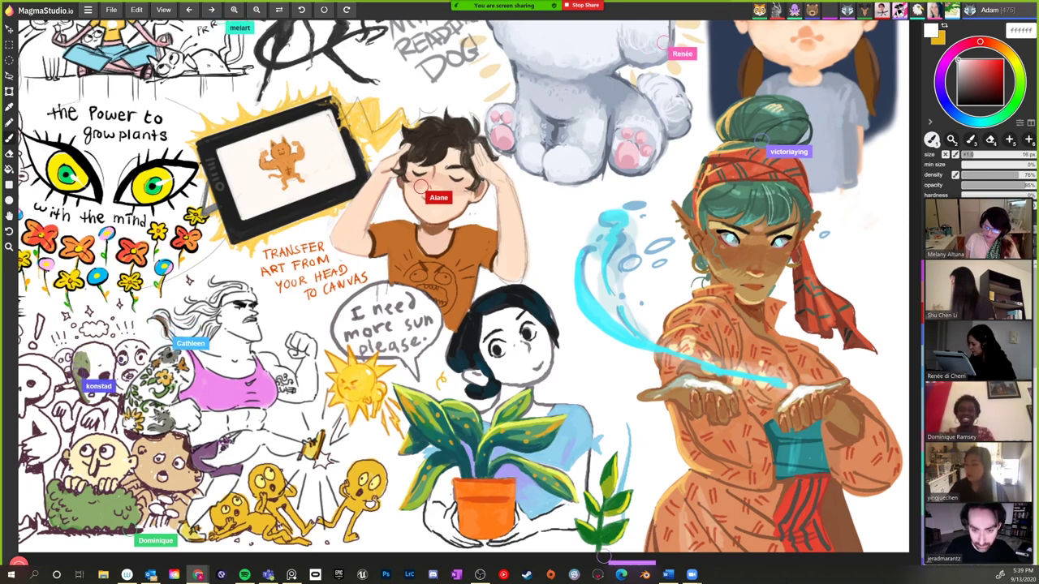
scroll(462, 284, right, 2)
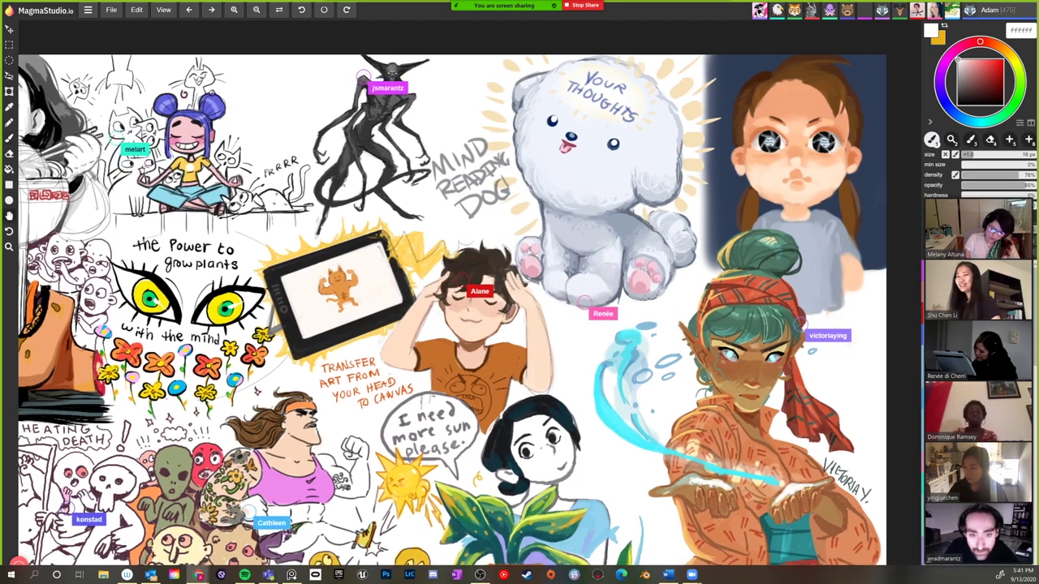
scroll(838, 157, up, 3)
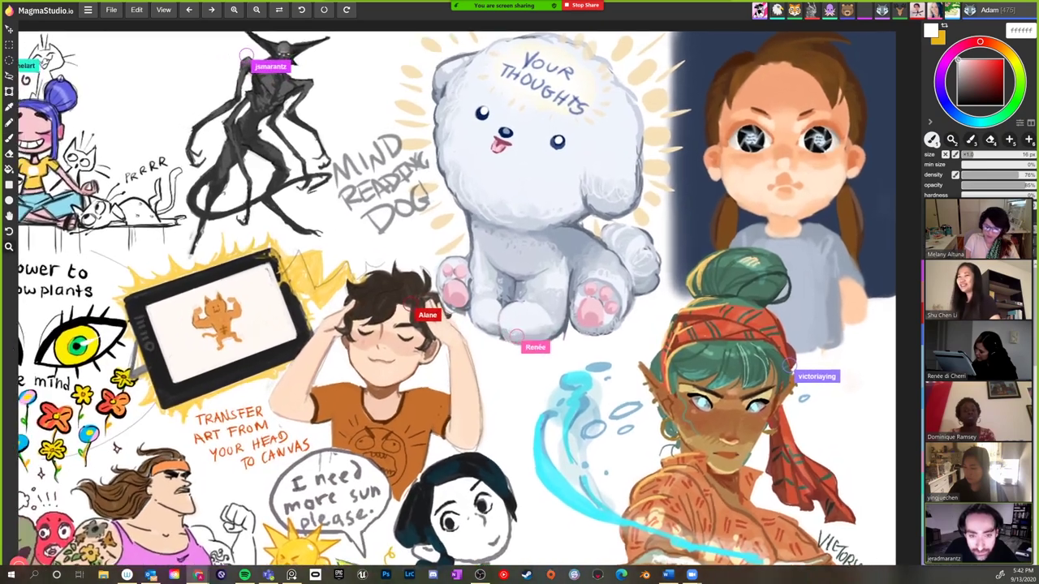
scroll(469, 302, up, 2)
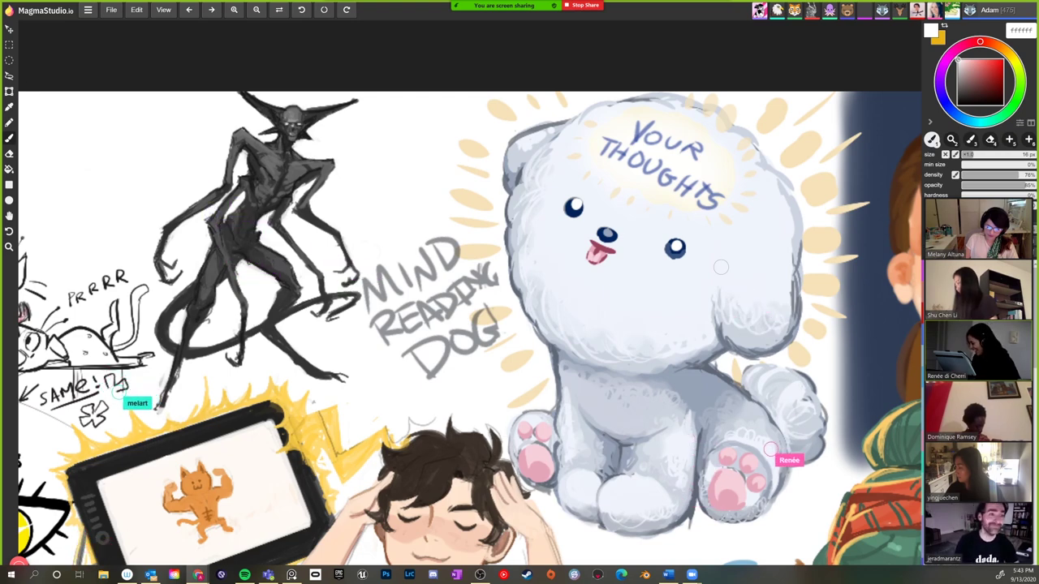
- Examine the dark horned creature, the meditating girl among the cats and the glowing tablet drawing up close
scroll(721, 266, left, 3)
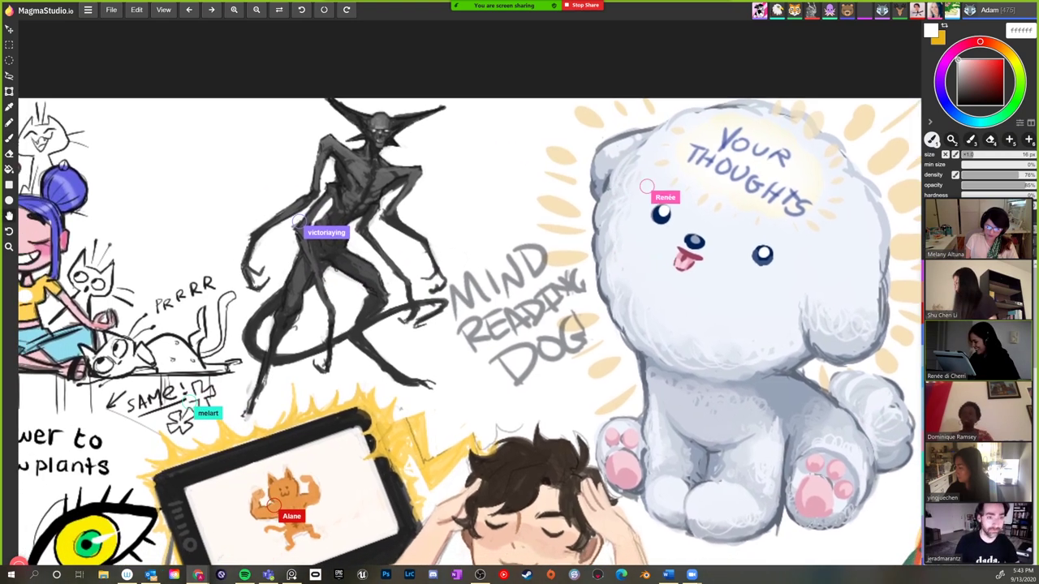
scroll(721, 267, left, 5)
scroll(720, 266, down, 2)
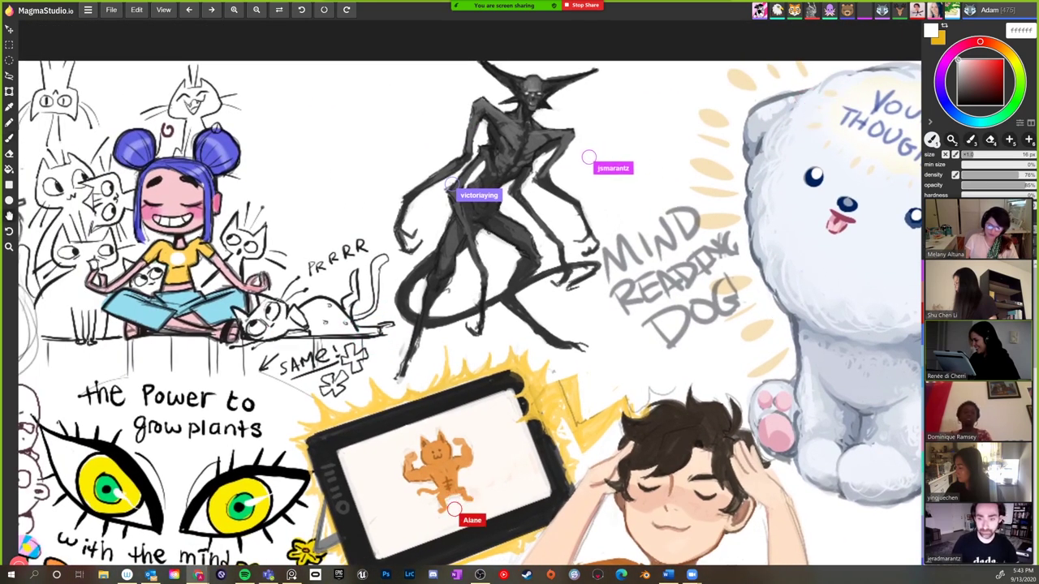
scroll(470, 322, left, 3)
scroll(469, 322, up, 2)
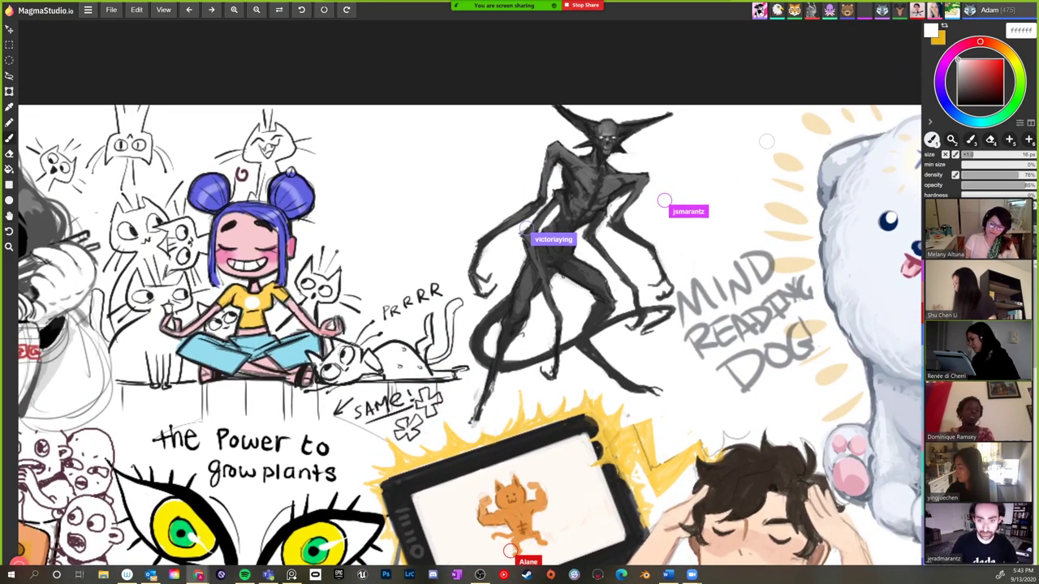
scroll(698, 220, up, 3)
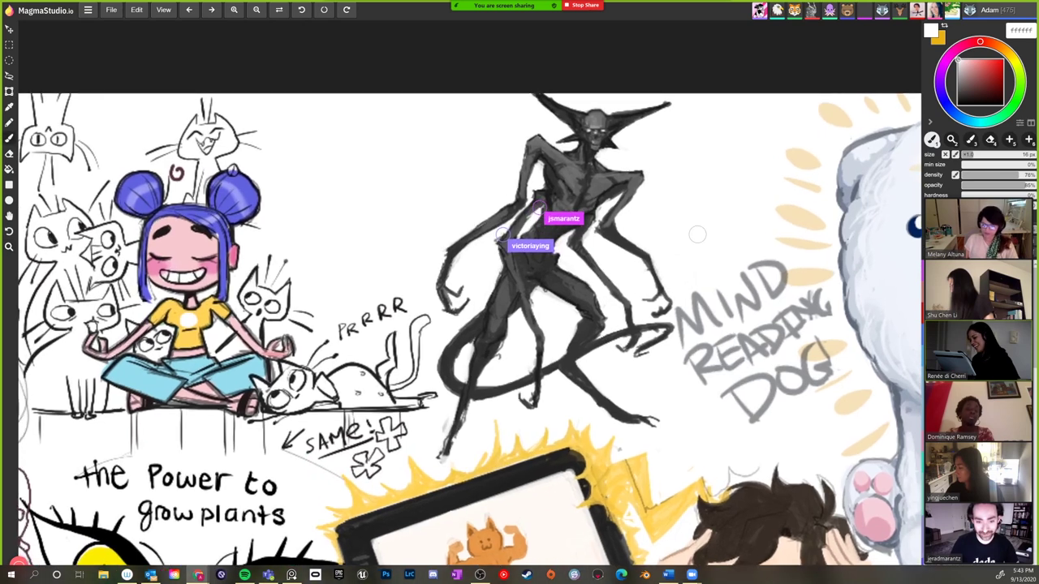
scroll(698, 219, left, 1)
scroll(732, 233, up, 1)
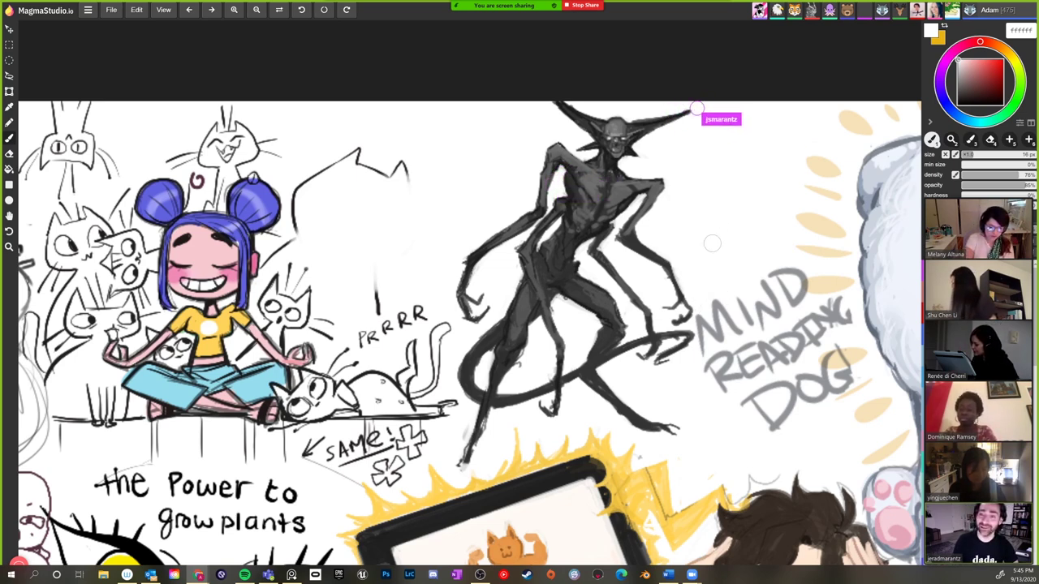
drag(763, 221, 782, 242)
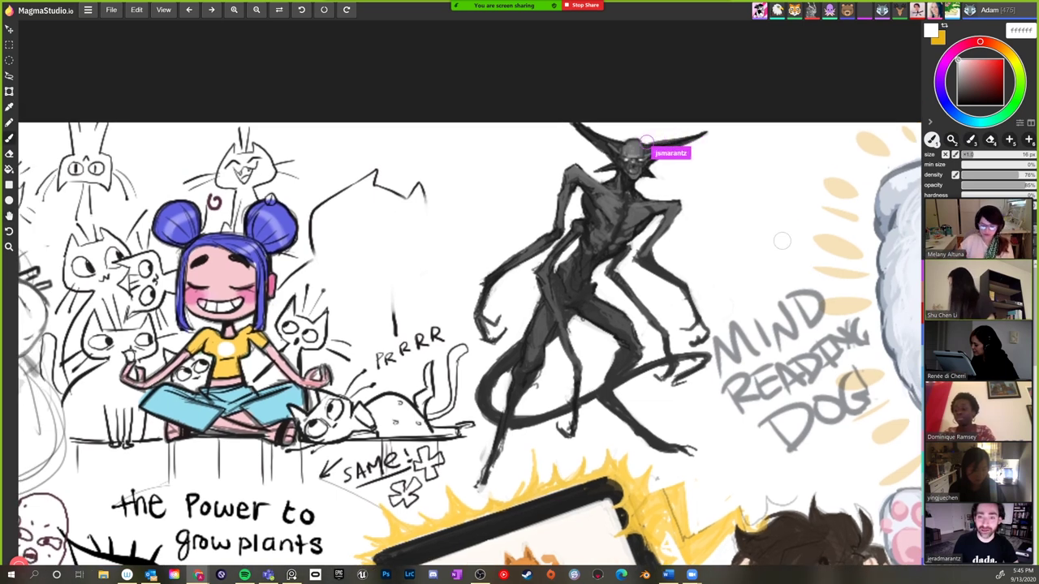
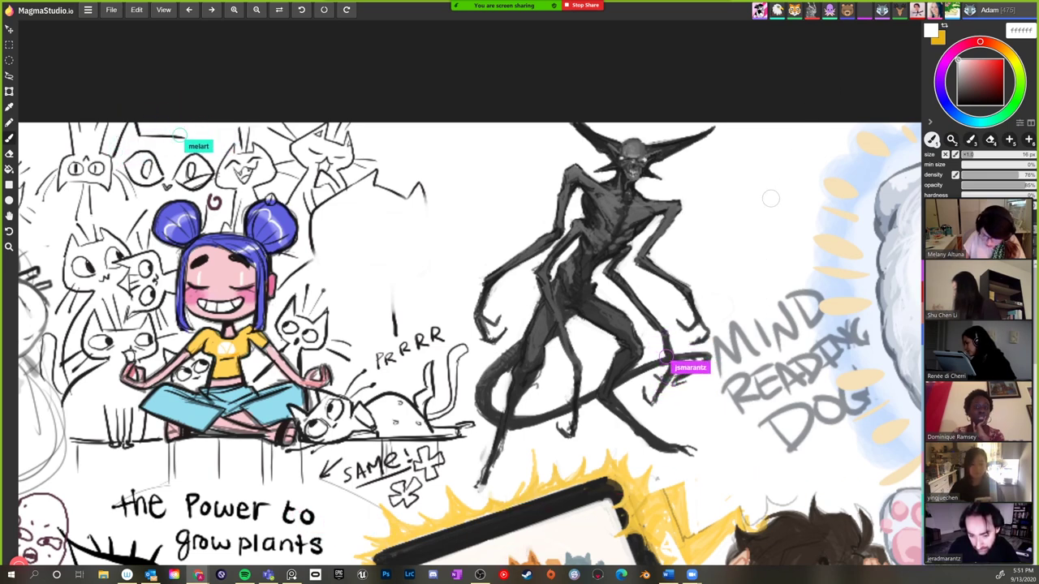
scroll(469, 341, down, 3)
scroll(469, 313, down, 2)
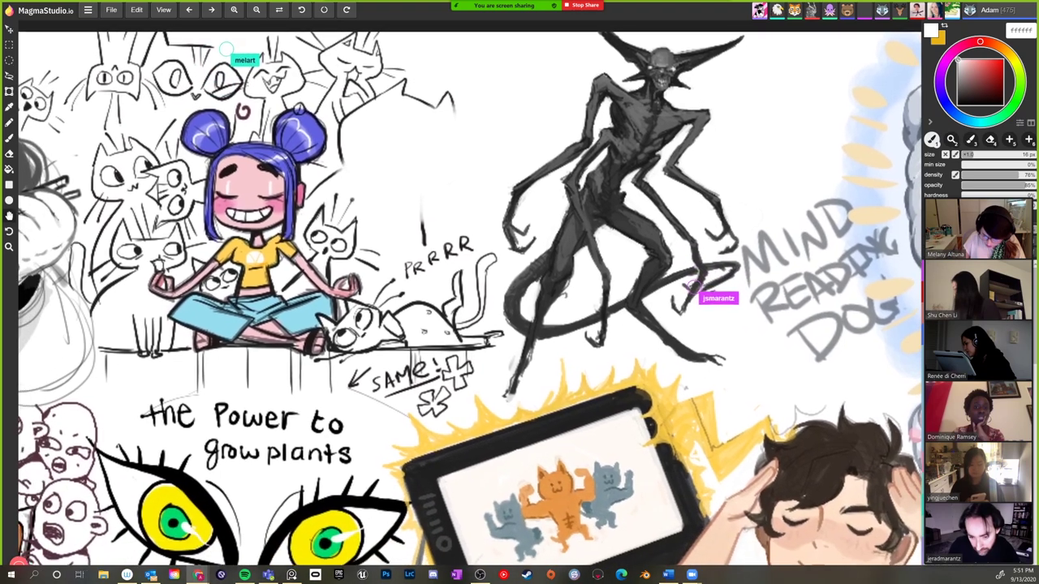
scroll(759, 177, up, 1)
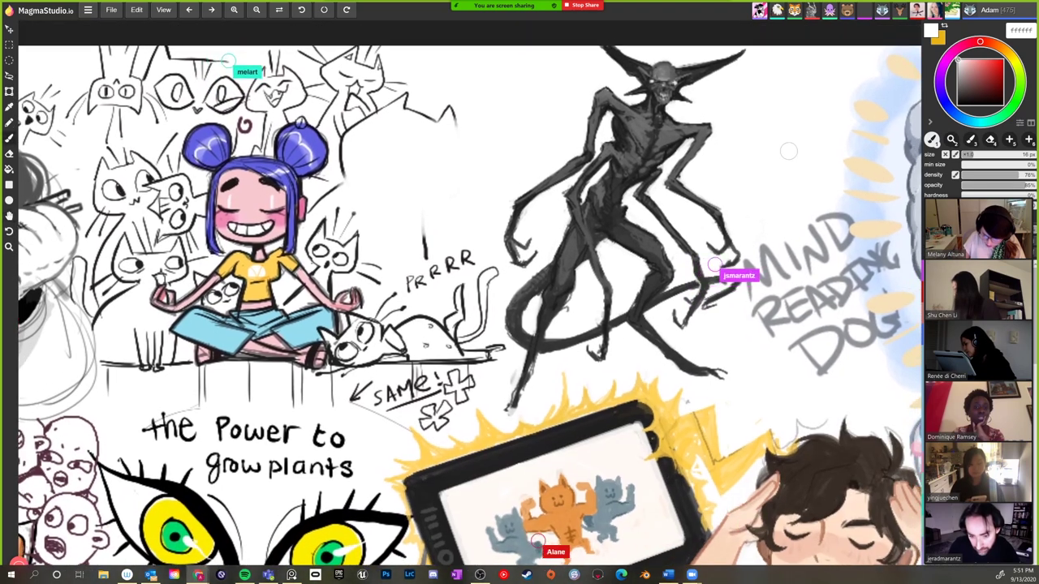
- Check the video call's camera and microphone options
mouse_move(978, 349)
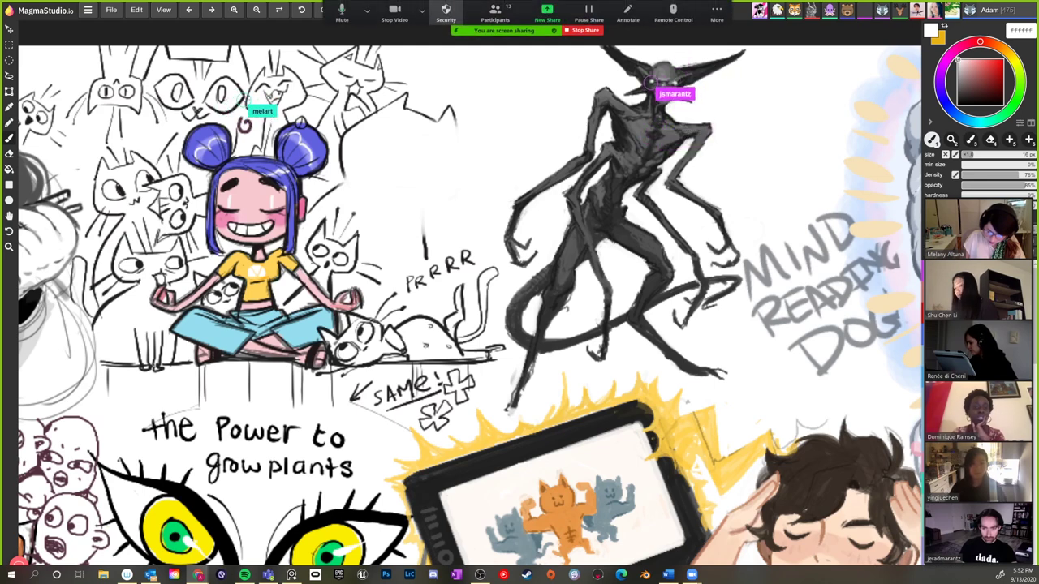
click(415, 11)
click(367, 10)
key(Escape)
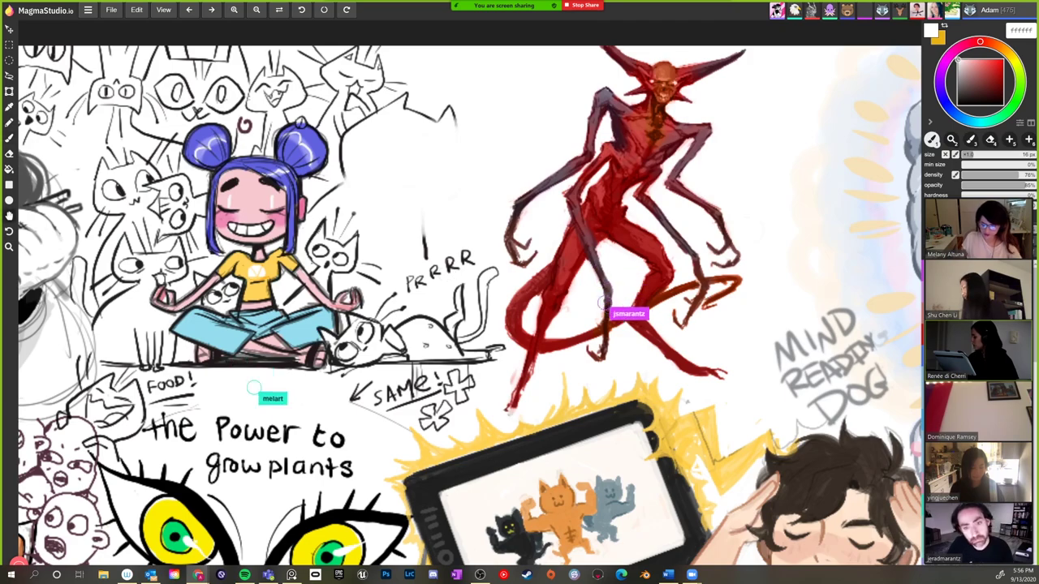
- Review the whole shared canvas at once, from the noodle-eating girl to the green-haired elf
drag(449, 275, 465, 258)
scroll(552, 207, down, 5)
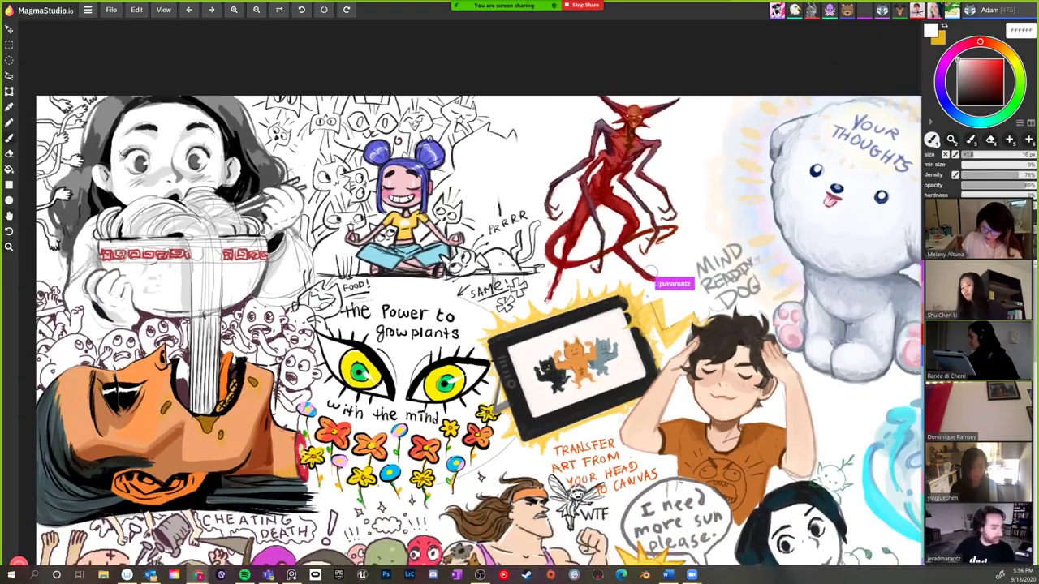
drag(552, 207, 438, 82)
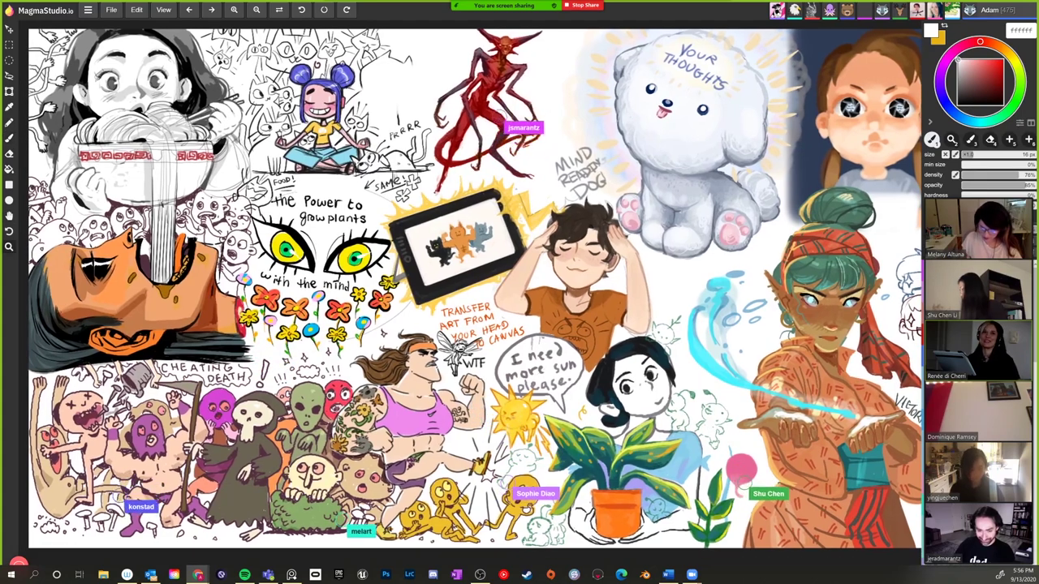
scroll(787, 406, down, 2)
scroll(487, 313, up, 1)
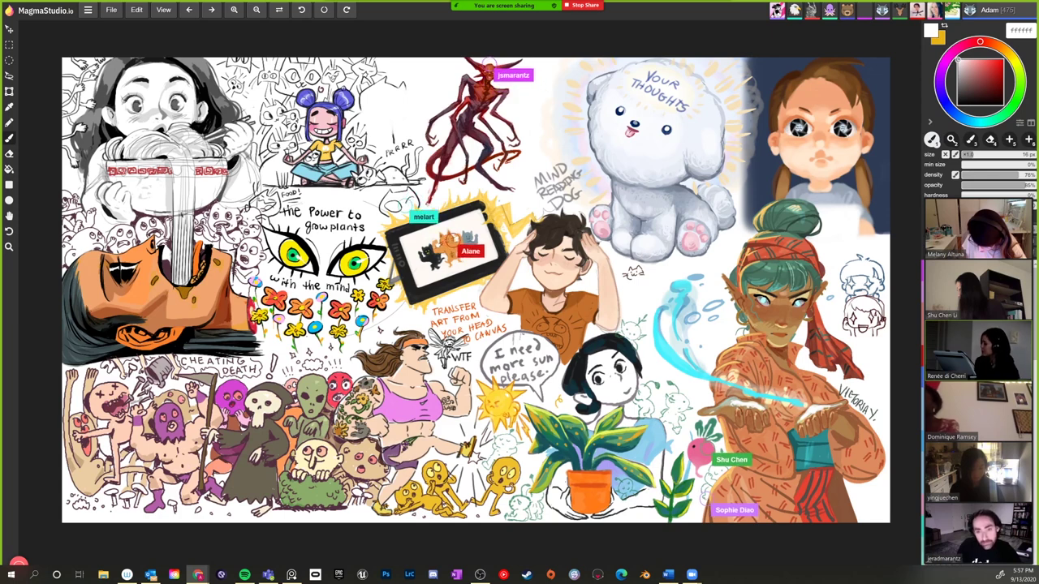
mouse_move(978, 470)
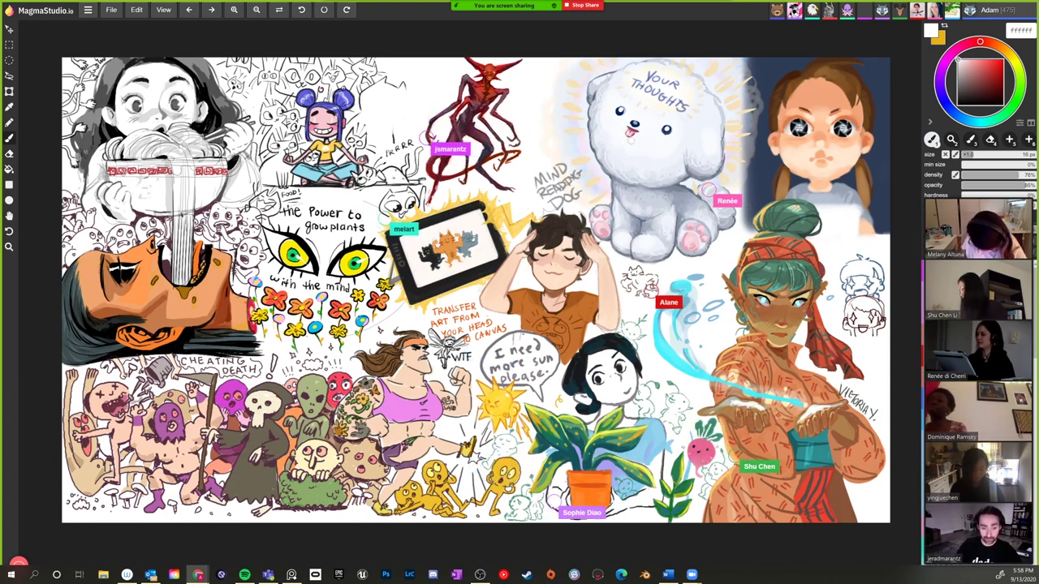
scroll(476, 291, up, 1)
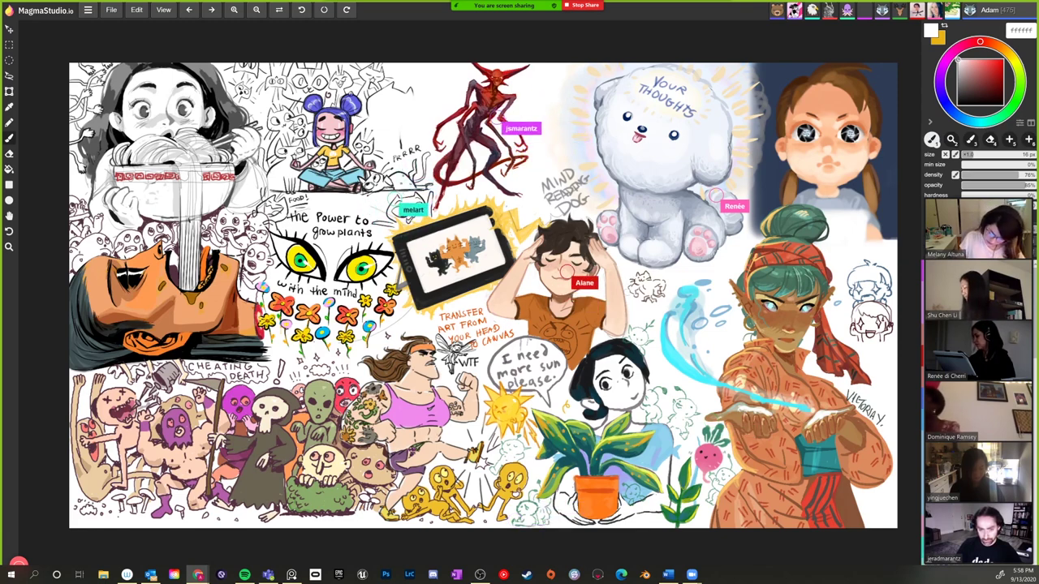
scroll(789, 308, up, 2)
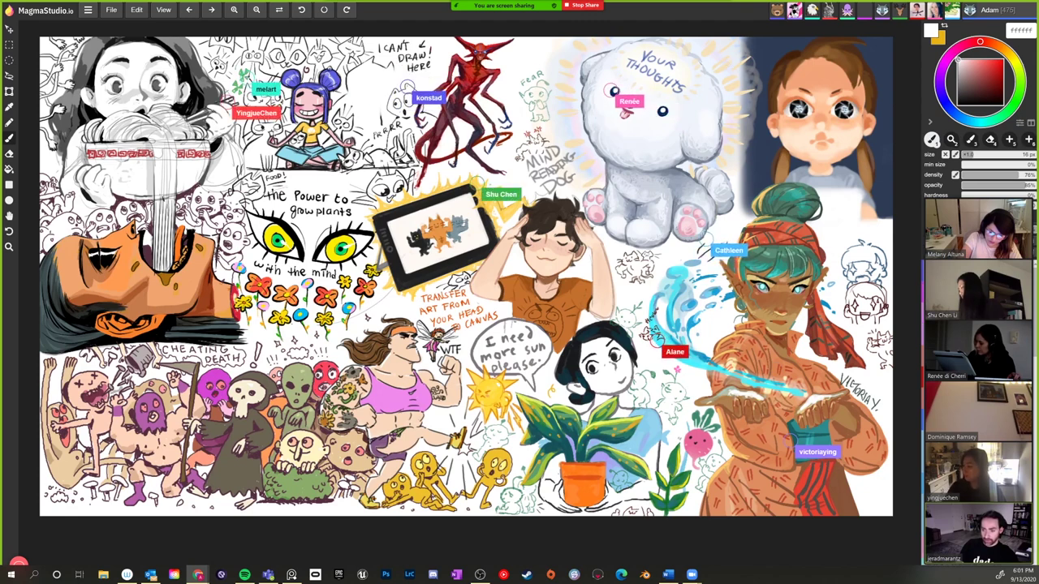
scroll(467, 276, up, 1)
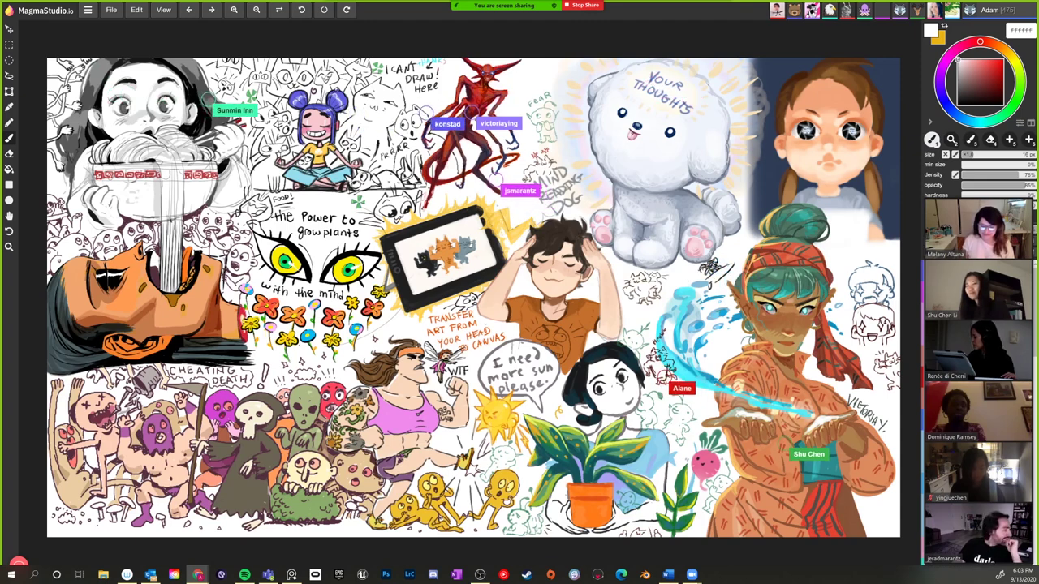
scroll(474, 298, up, 2)
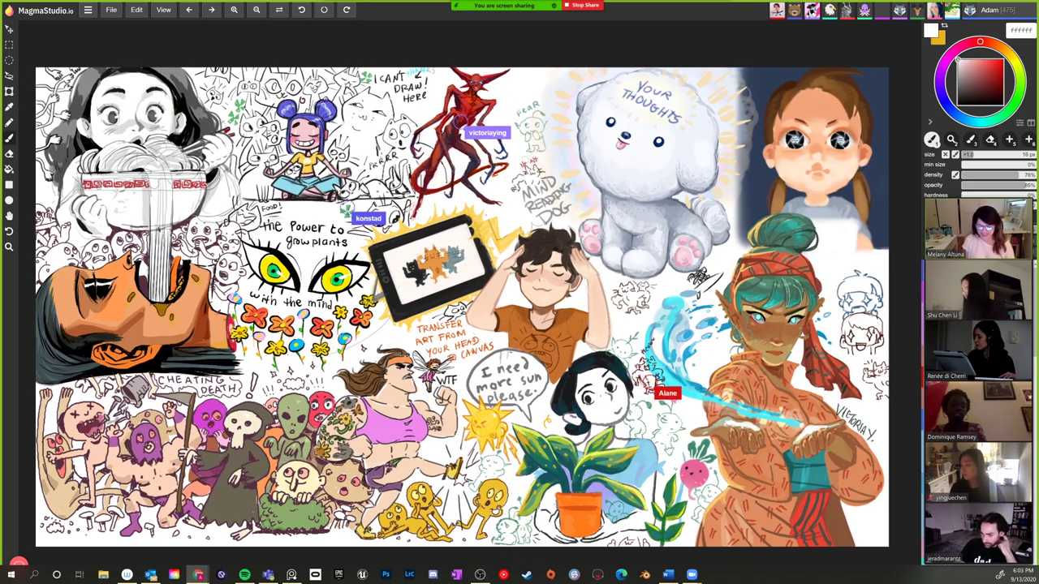
scroll(462, 300, down, 2)
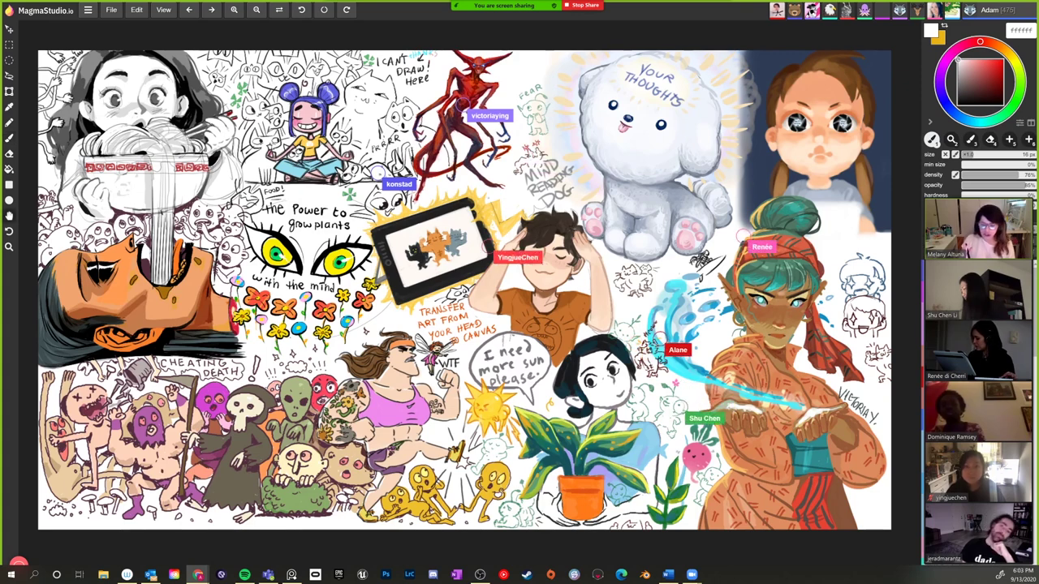
scroll(469, 289, left, 2)
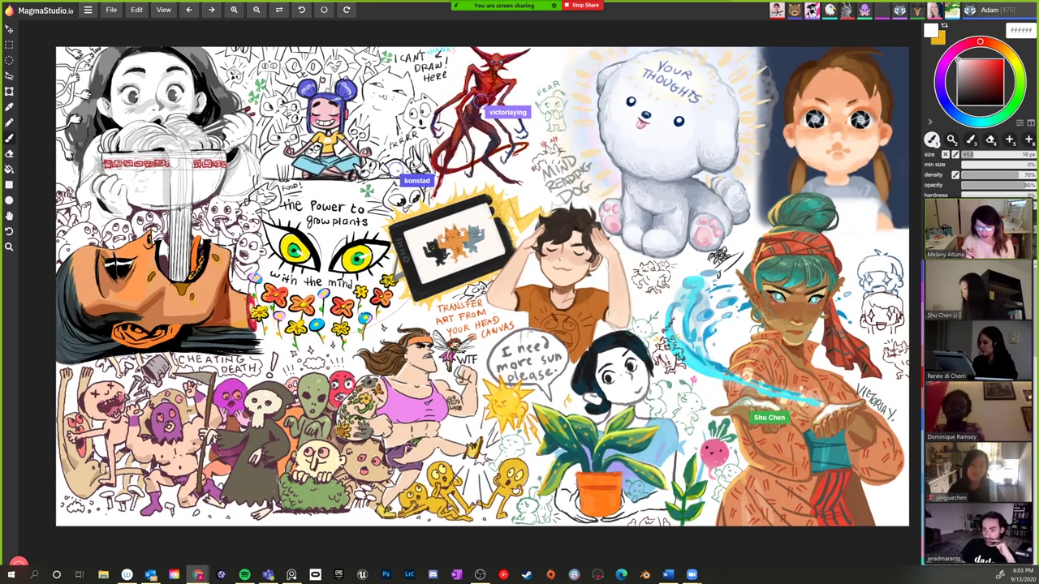
- Examine the noodle-eating girl, the meditating girl's surrounding cats and the red horned creature up close
drag(482, 285, 826, 479)
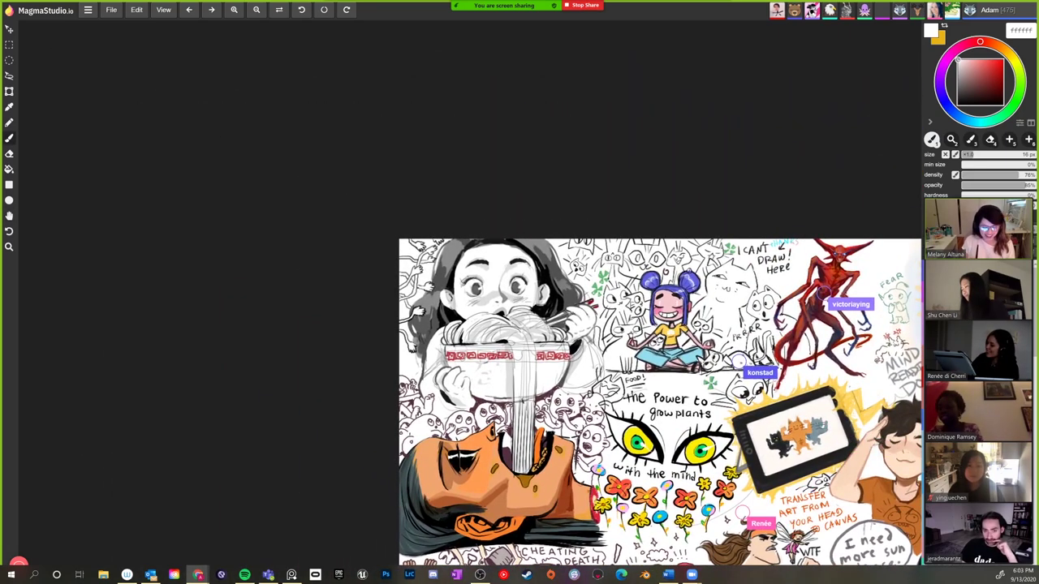
scroll(586, 395, up, 5)
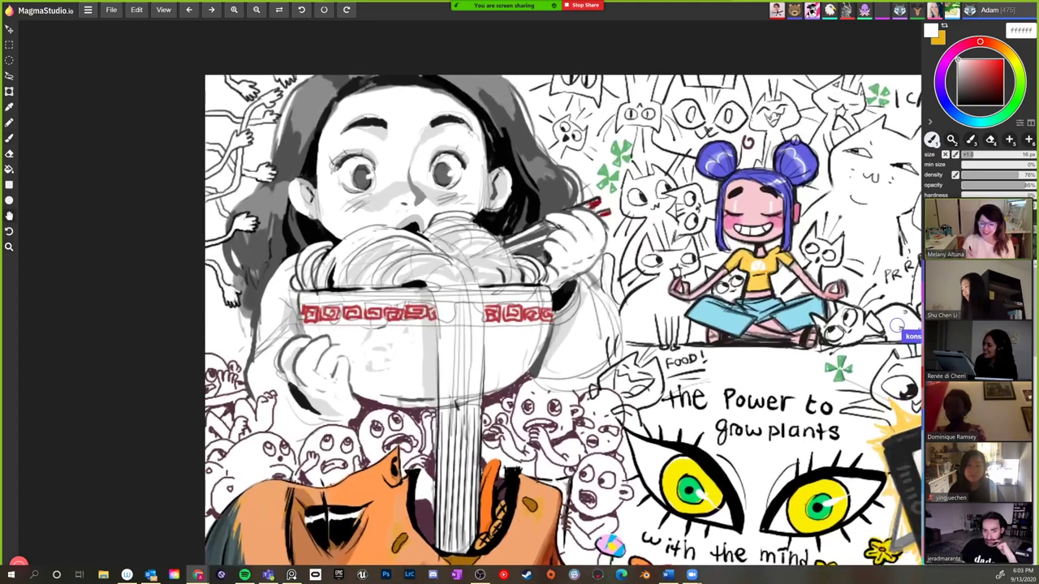
scroll(520, 325, down, 5)
scroll(519, 325, up, 5)
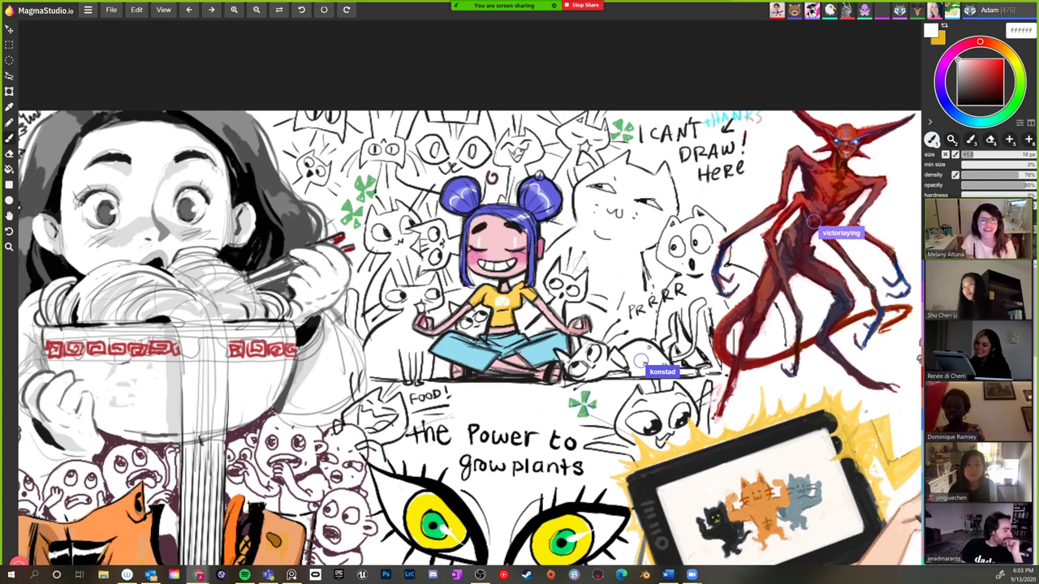
scroll(470, 333, down, 1)
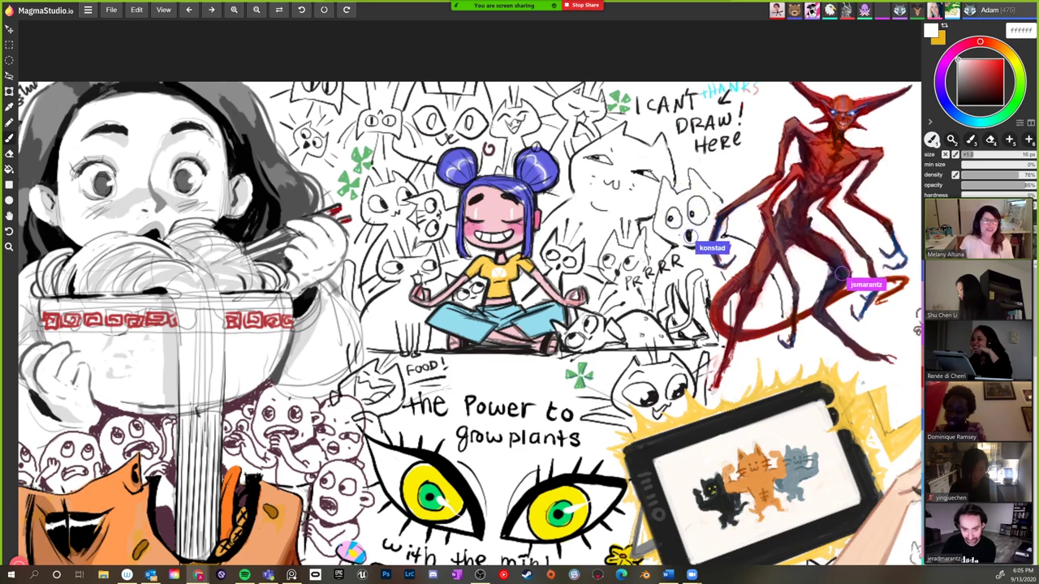
- Examine the yellow-green eyes, the flowers and the cats on the glowing tablet below the meditating girl
scroll(470, 322, down, 2)
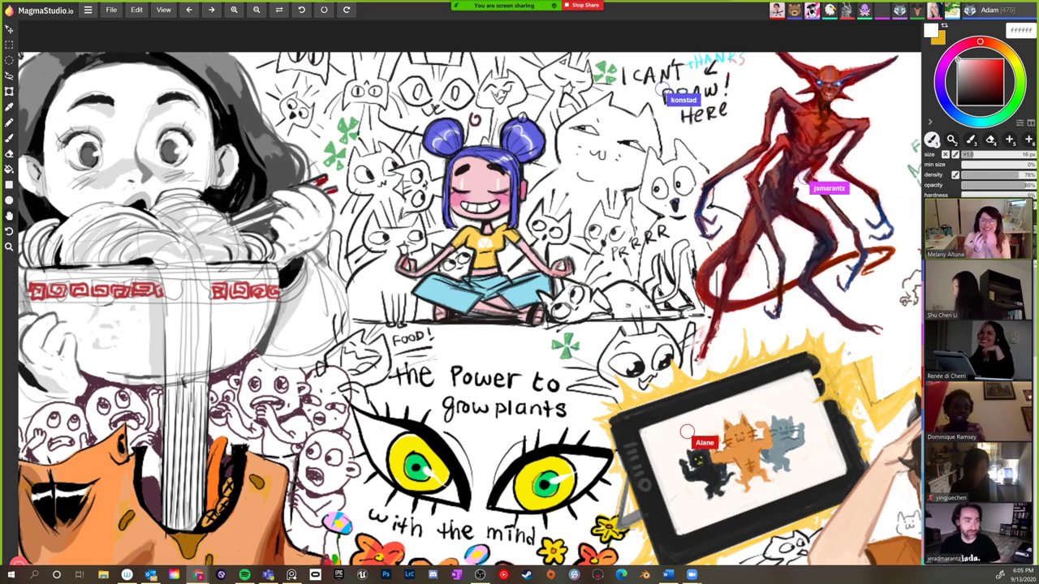
scroll(470, 322, down, 1)
scroll(470, 321, left, 1)
scroll(470, 321, down, 2)
scroll(470, 322, right, 1)
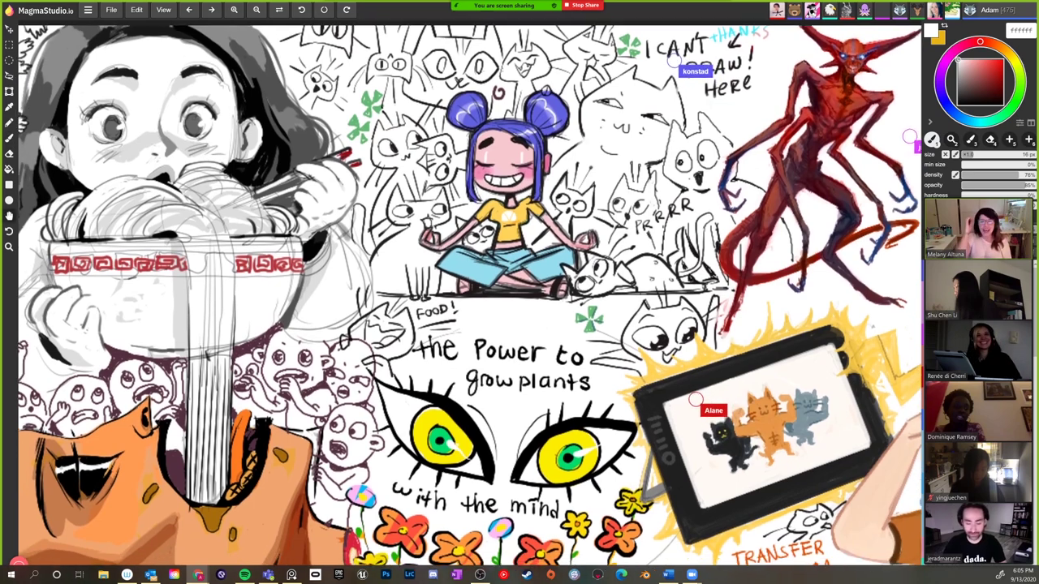
scroll(470, 321, down, 1)
scroll(470, 322, right, 1)
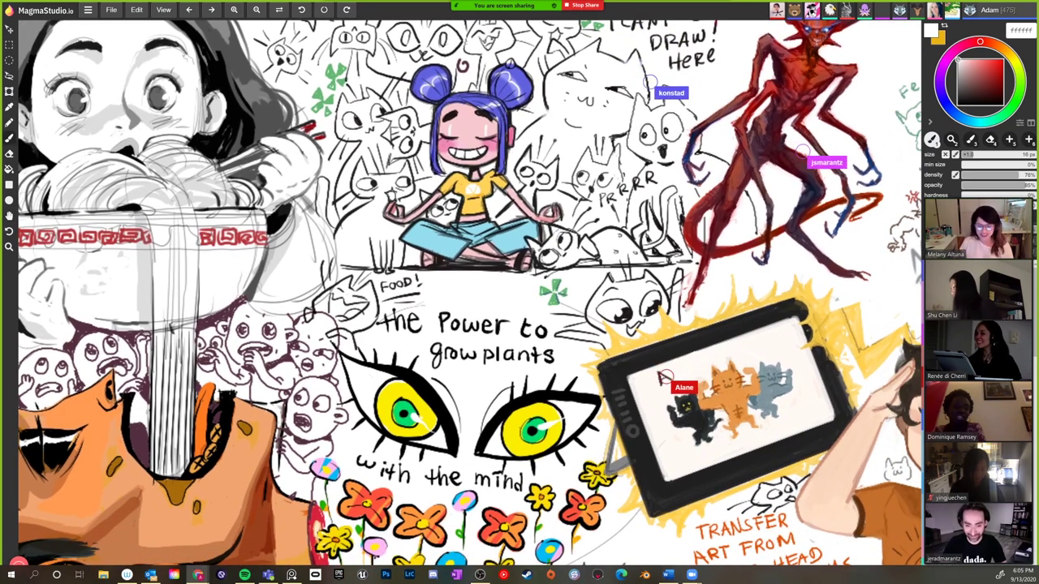
scroll(470, 302, right, 3)
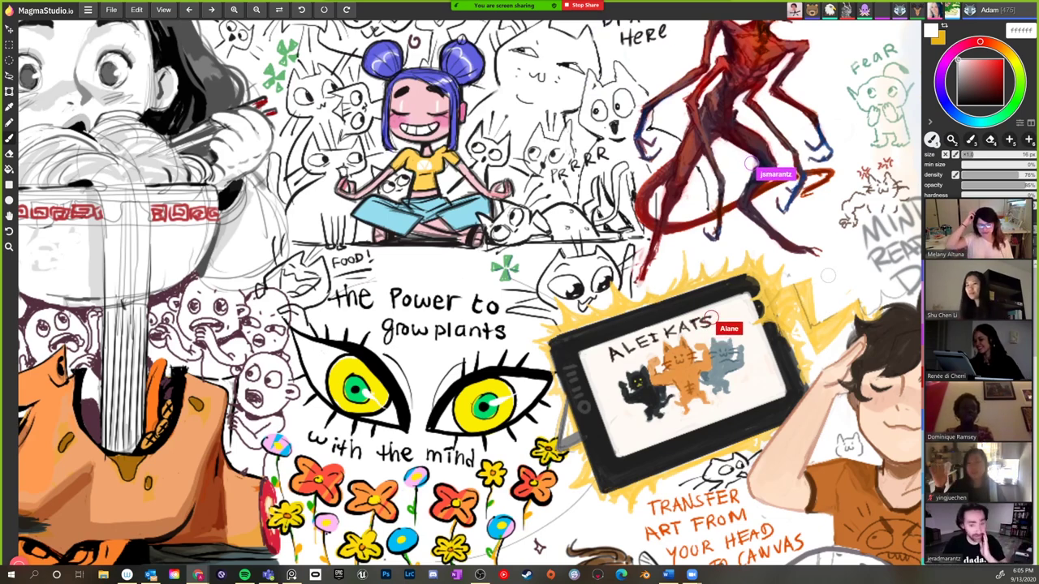
- Return to the noodle-eating girl and open-mouthed head, then view them together with the neighbouring drawings
scroll(469, 302, left, 5)
scroll(469, 301, left, 4)
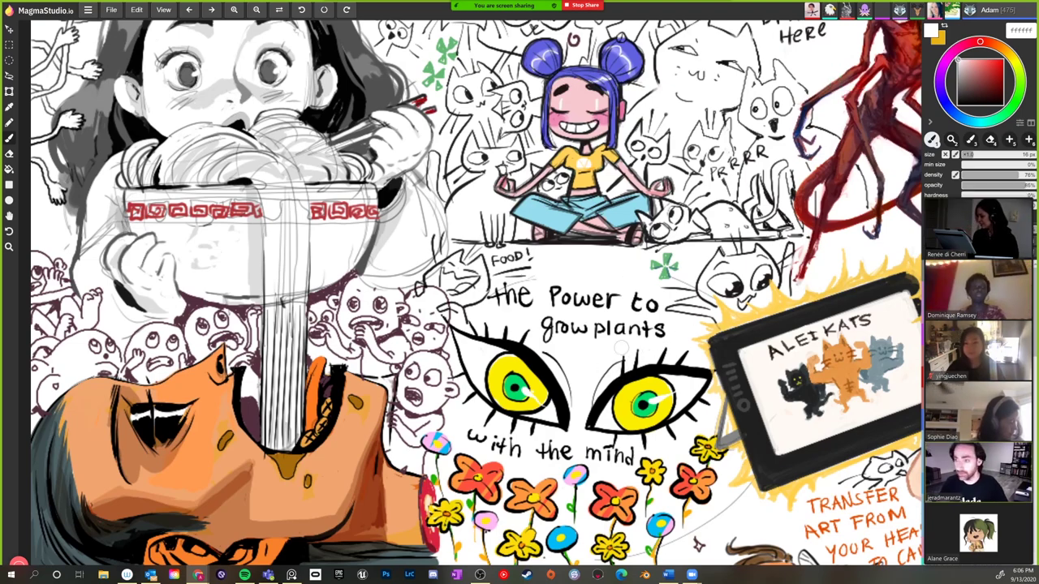
scroll(519, 292, down, 5)
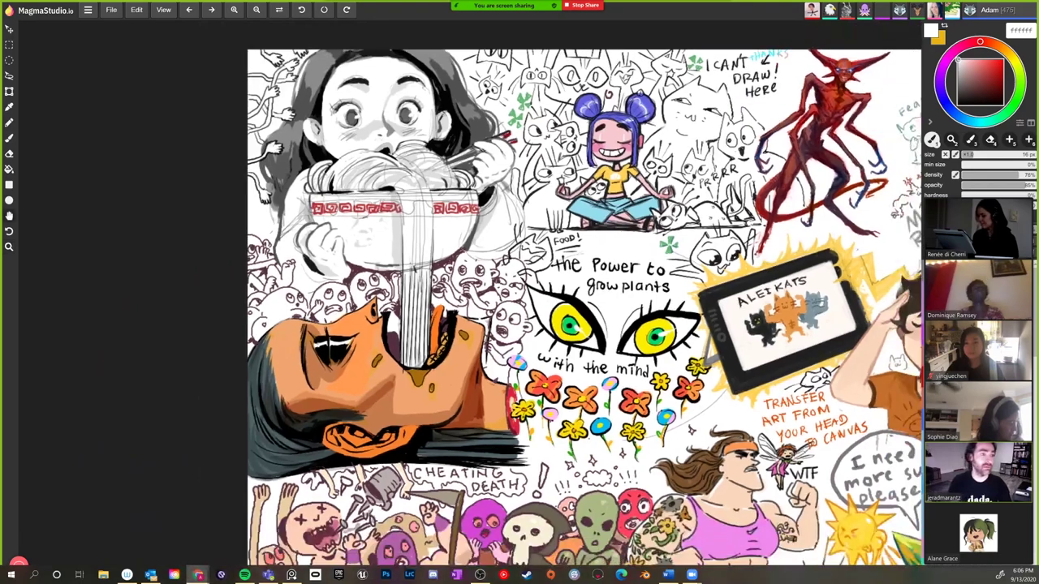
- Examine the full group canvas, including the white mind-reading dog, the camera-eyed girl and the water-bending elf alongside the other drawings
scroll(519, 292, down, 3)
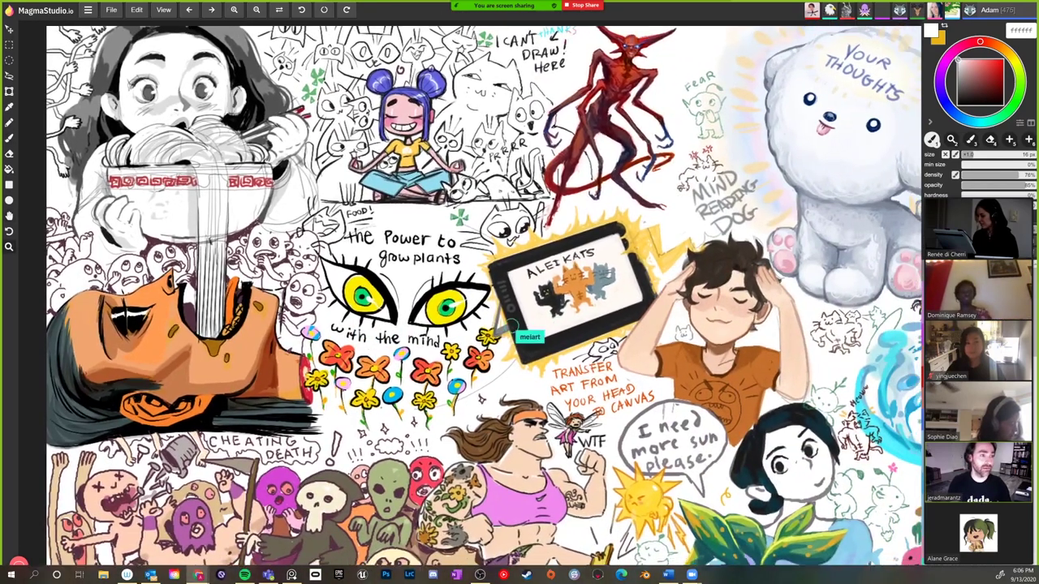
scroll(519, 292, down, 3)
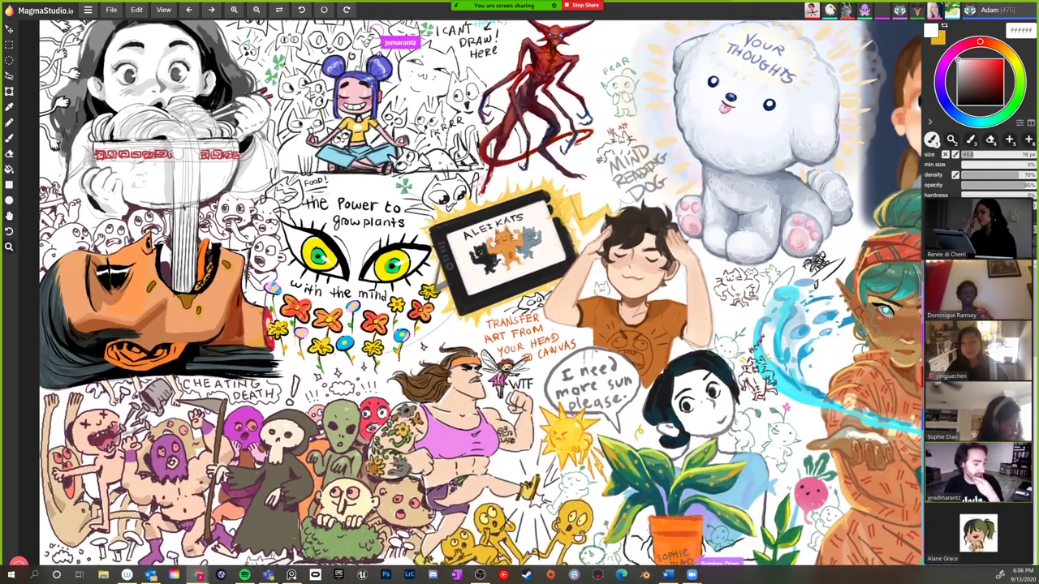
scroll(519, 292, right, 3)
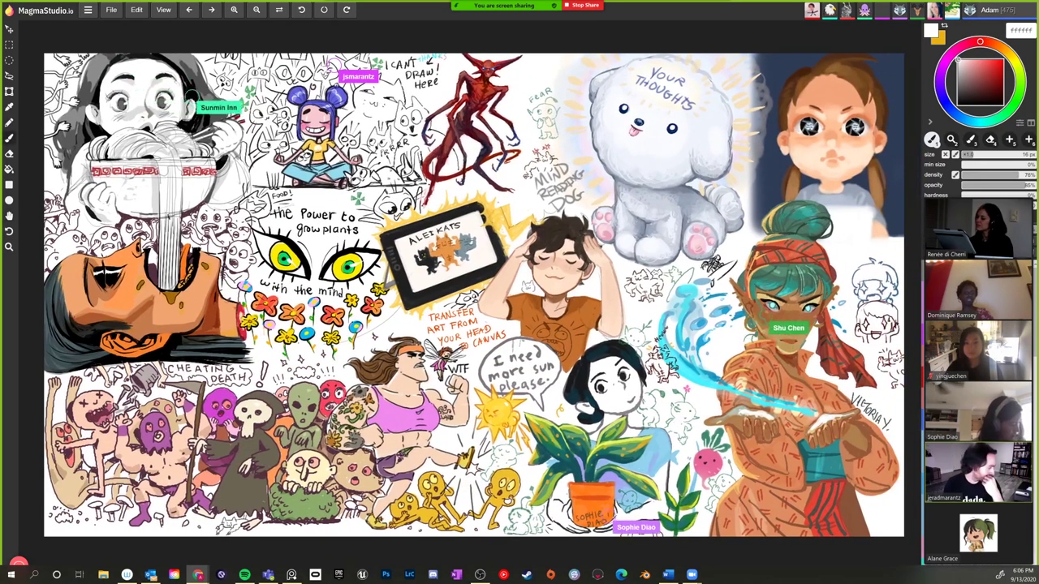
scroll(519, 293, up, 2)
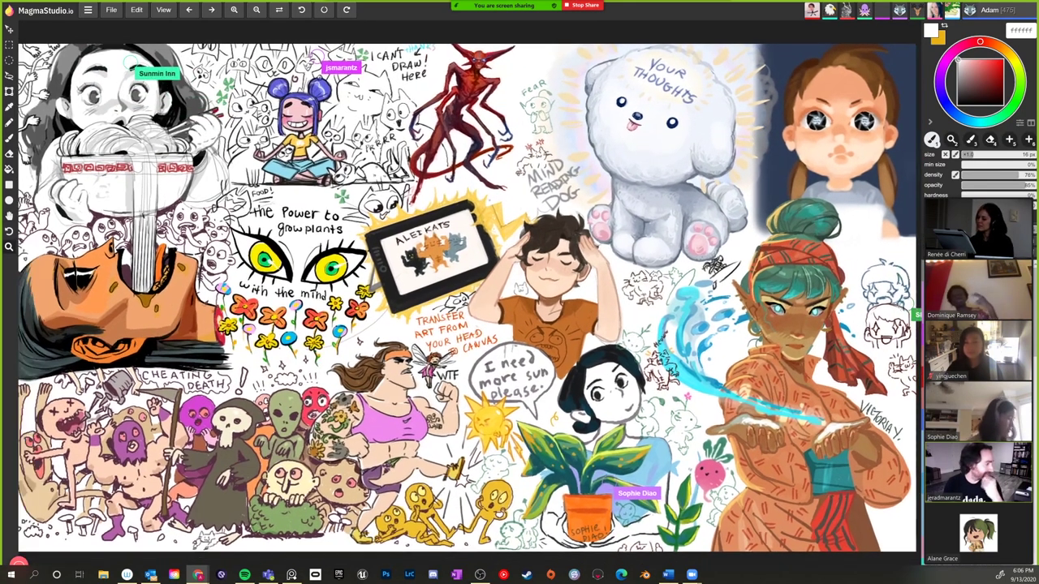
scroll(471, 298, up, 2)
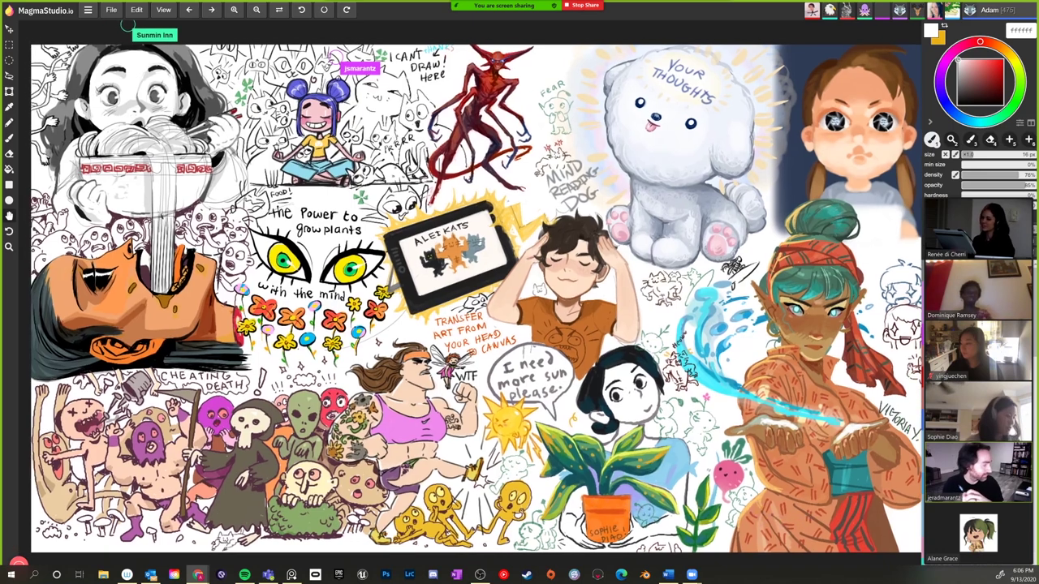
scroll(470, 288, down, 1)
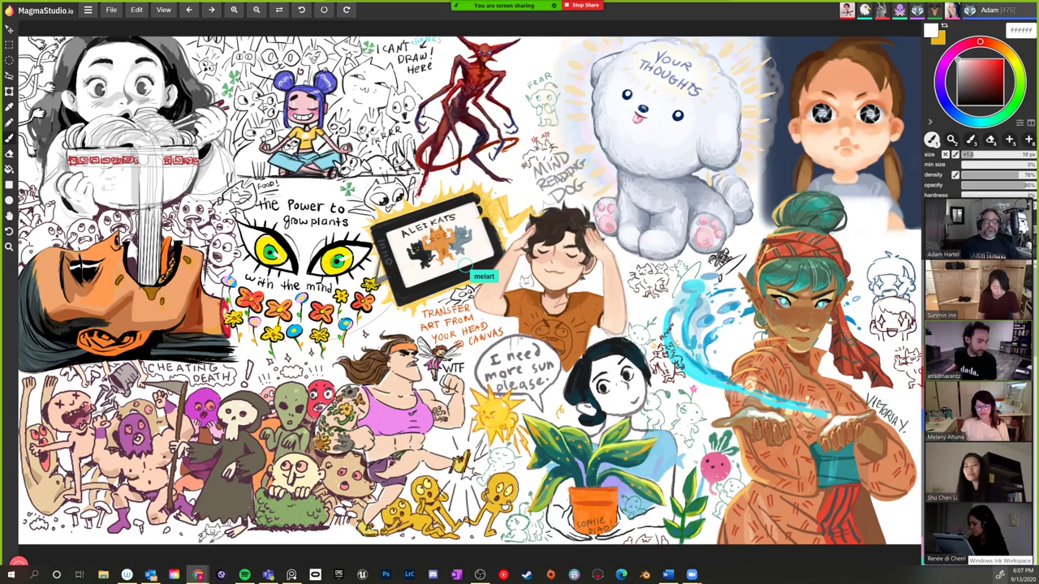
mouse_move(982, 532)
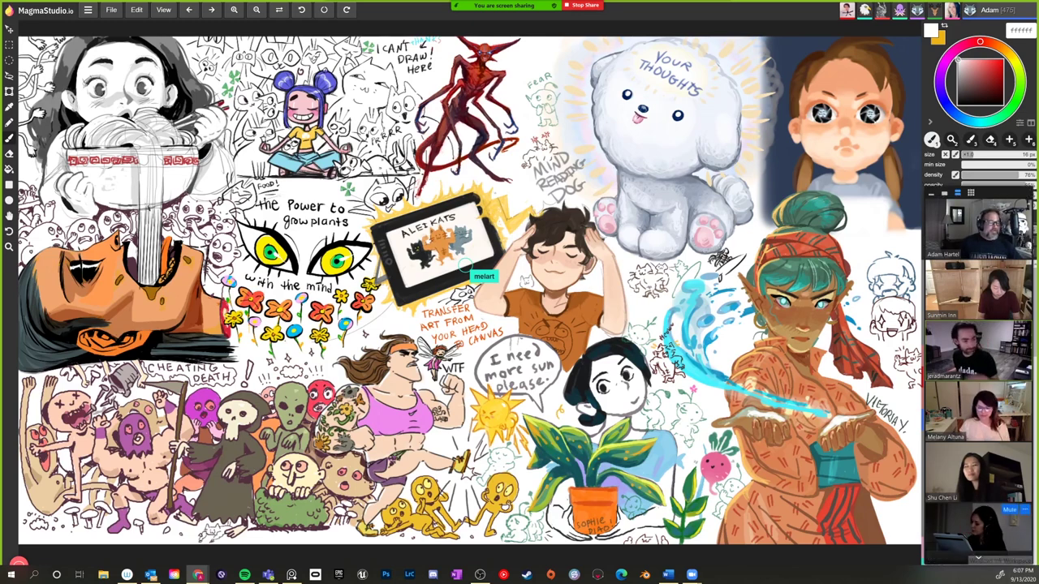